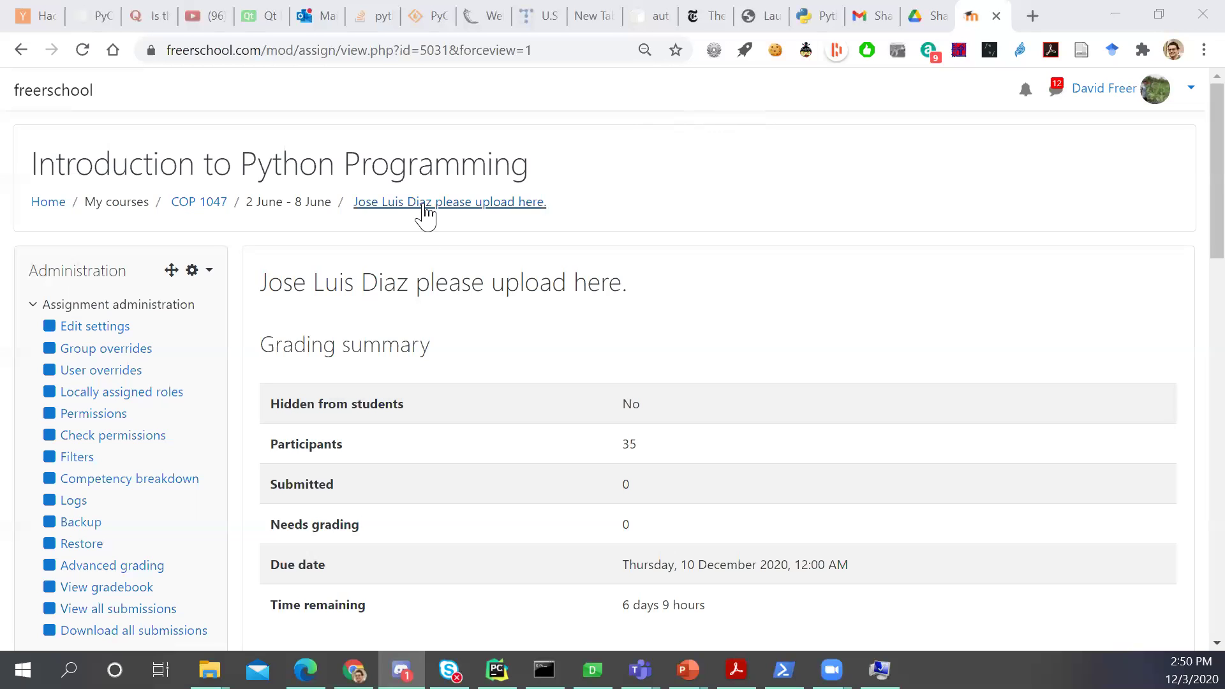
{"action": "key", "text": "End"}
{"action": "key", "text": "Home"}
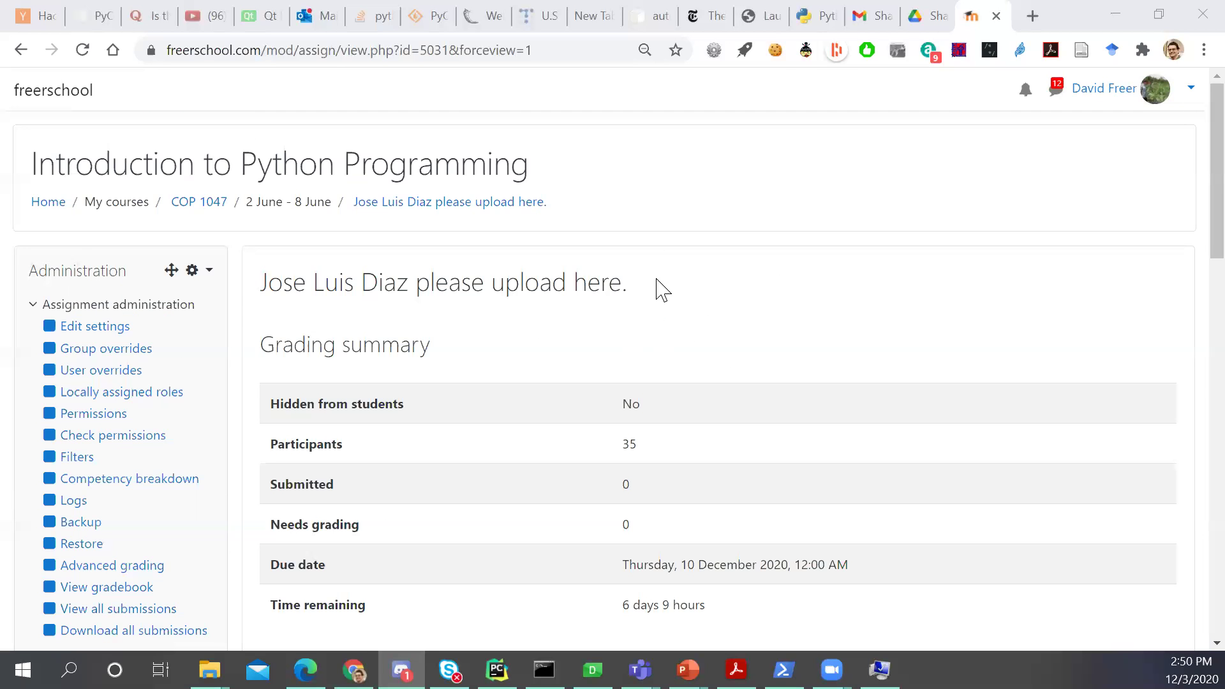
{"action": "scroll", "coordinate": [653, 325], "scroll_direction": "down", "scroll_amount": 1}
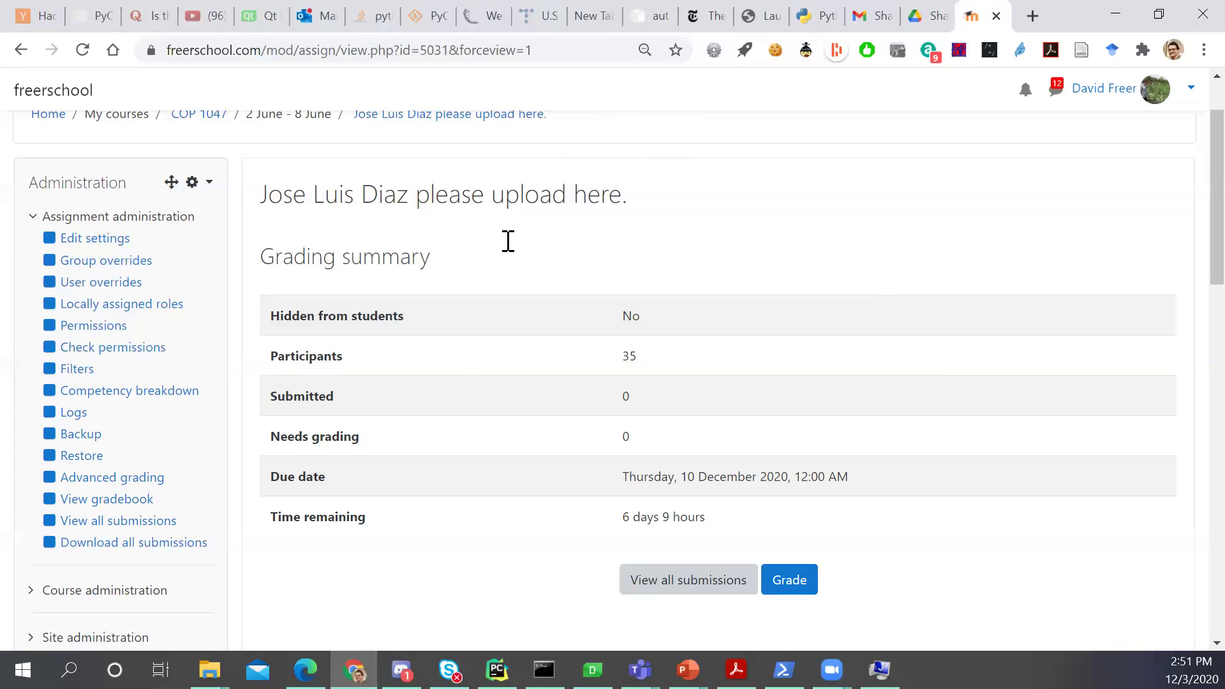
{"action": "scroll", "coordinate": [440, 326], "scroll_direction": "up", "scroll_amount": 2}
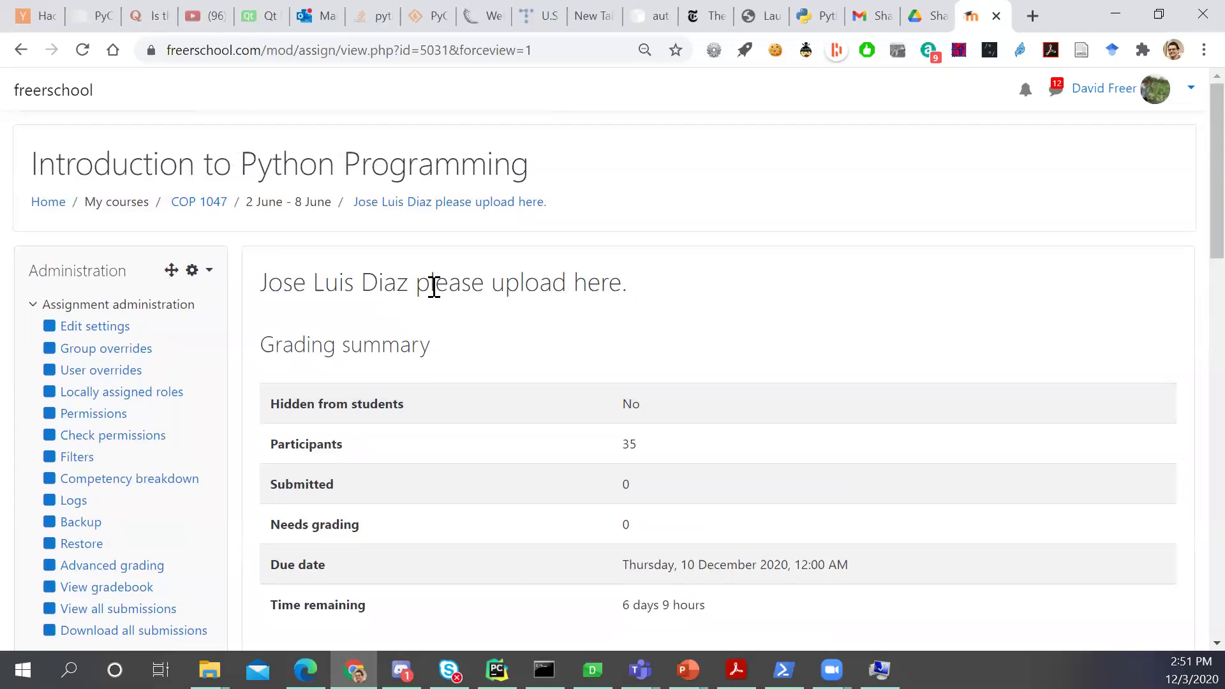
{"action": "left_click_drag", "start_coordinate": [431, 284], "coordinate": [444, 355]}
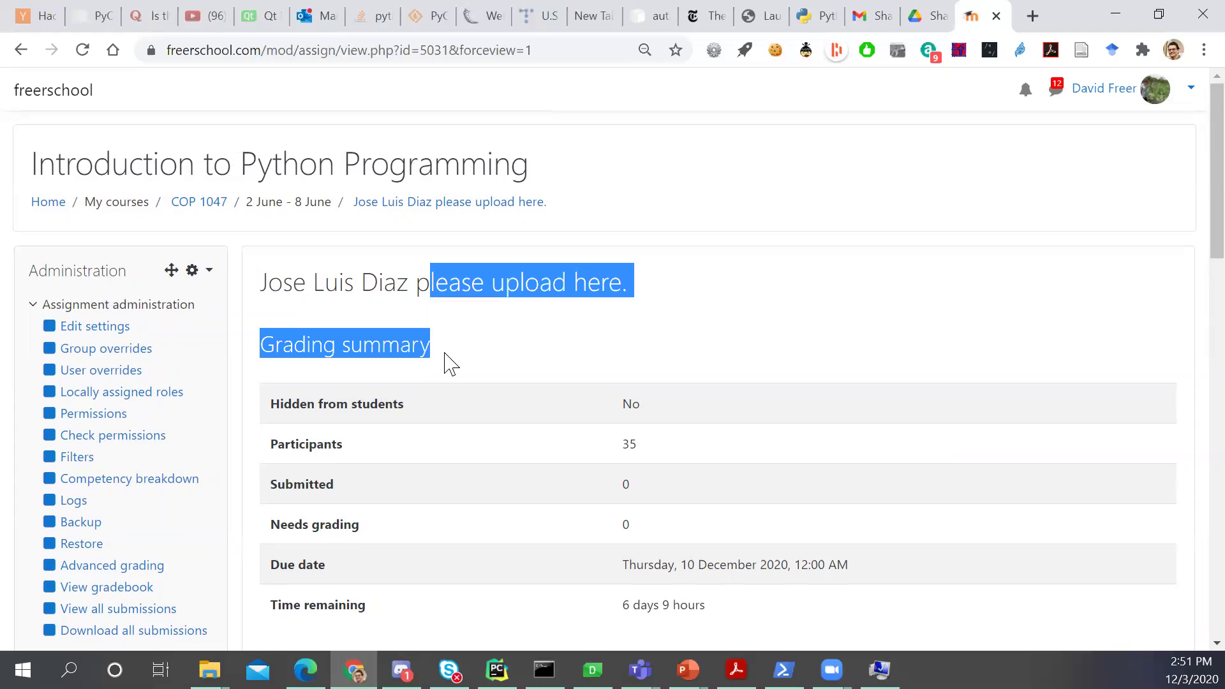
{"action": "left_click", "coordinate": [434, 293]}
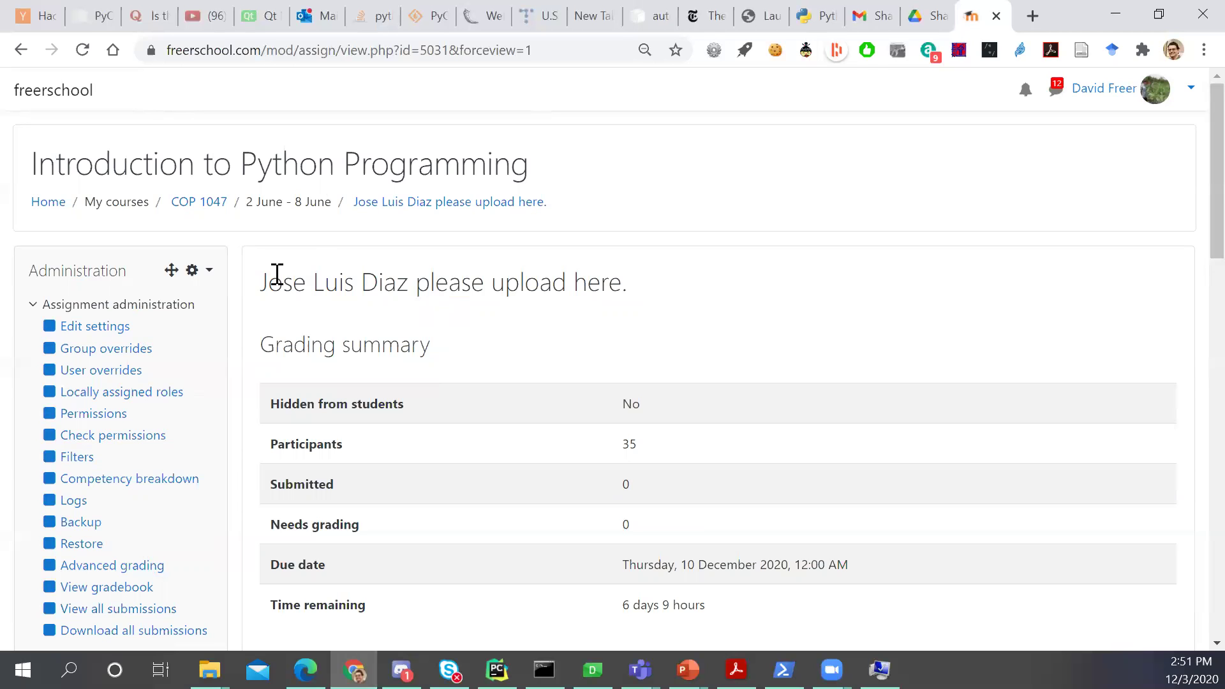
Go to the site's home page and open the Introduction to Python Programming course
{"action": "left_click", "coordinate": [39, 206]}
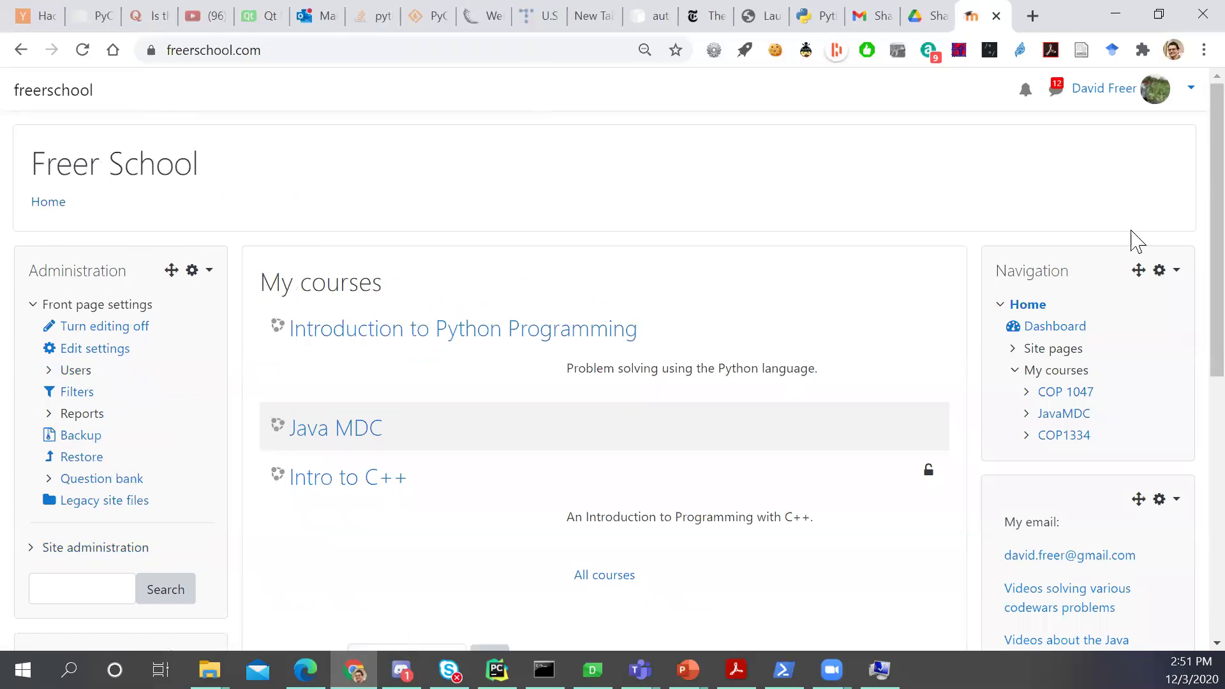
{"action": "scroll", "coordinate": [1187, 252], "scroll_direction": "down", "scroll_amount": 5}
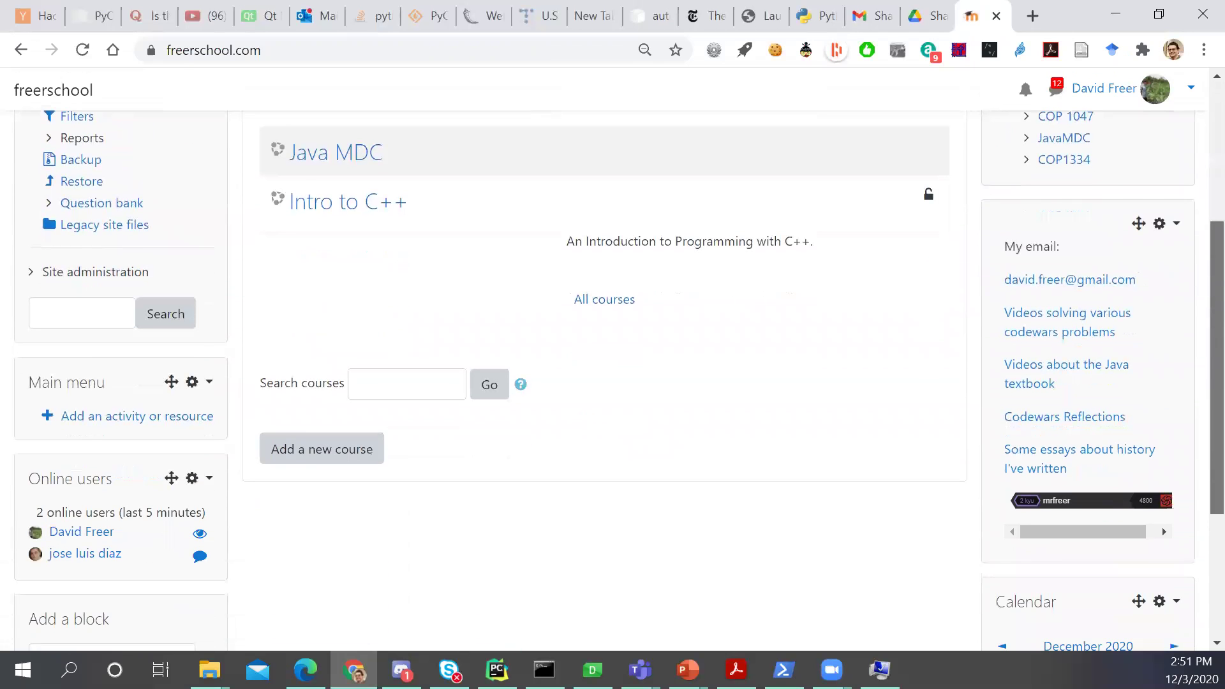
{"action": "scroll", "coordinate": [1186, 191], "scroll_direction": "up", "scroll_amount": 5}
{"action": "scroll", "coordinate": [1187, 191], "scroll_direction": "down", "scroll_amount": 6}
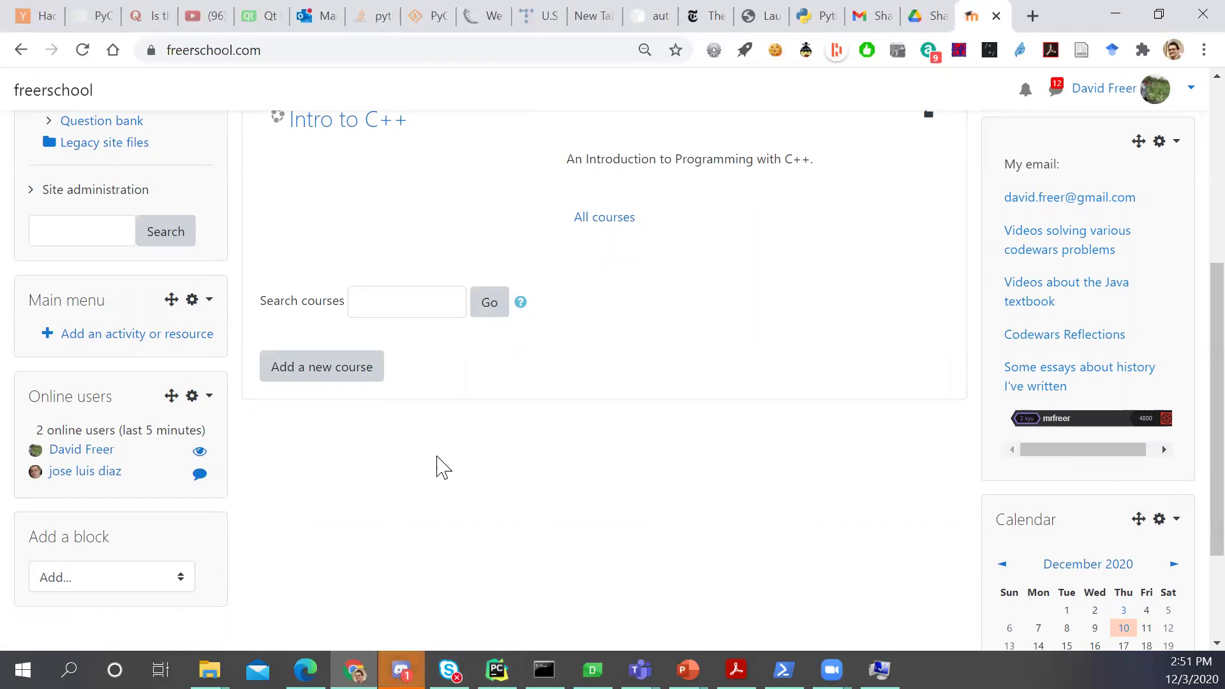
{"action": "scroll", "coordinate": [438, 462], "scroll_direction": "up", "scroll_amount": 6}
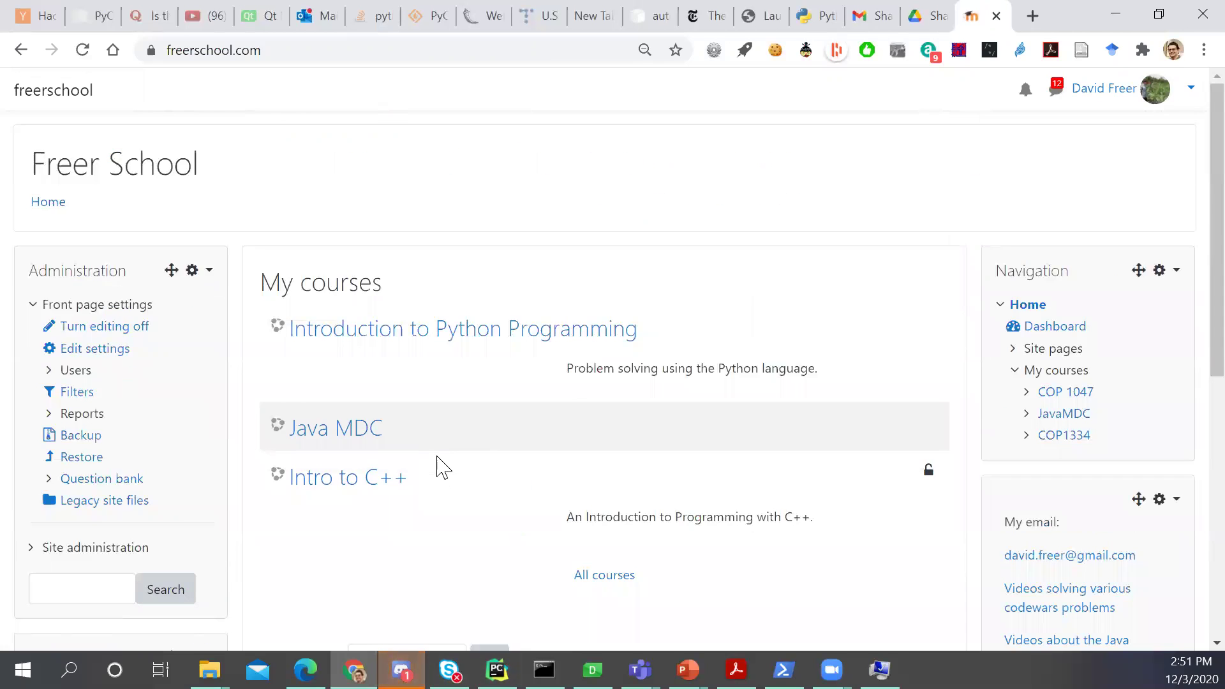
{"action": "left_click", "coordinate": [408, 348]}
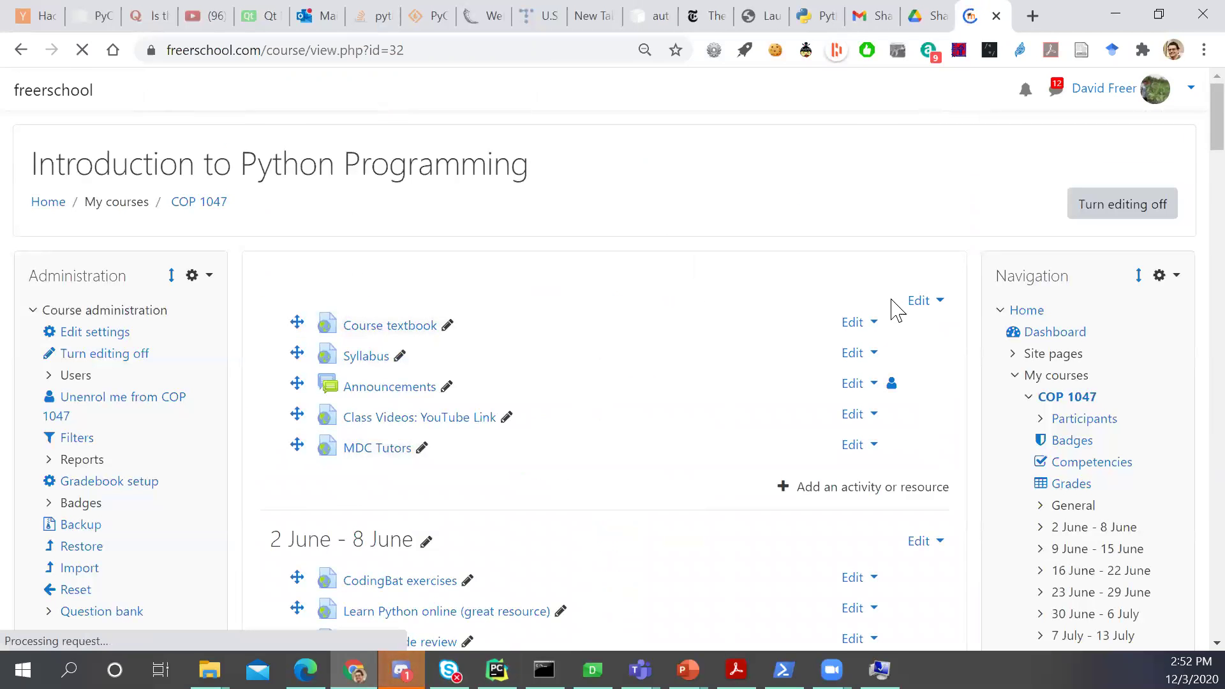
Open the student's upload assignment in the 2 June - 8 June section and start adding a submission
{"action": "scroll", "coordinate": [1188, 192], "scroll_direction": "down", "scroll_amount": 6}
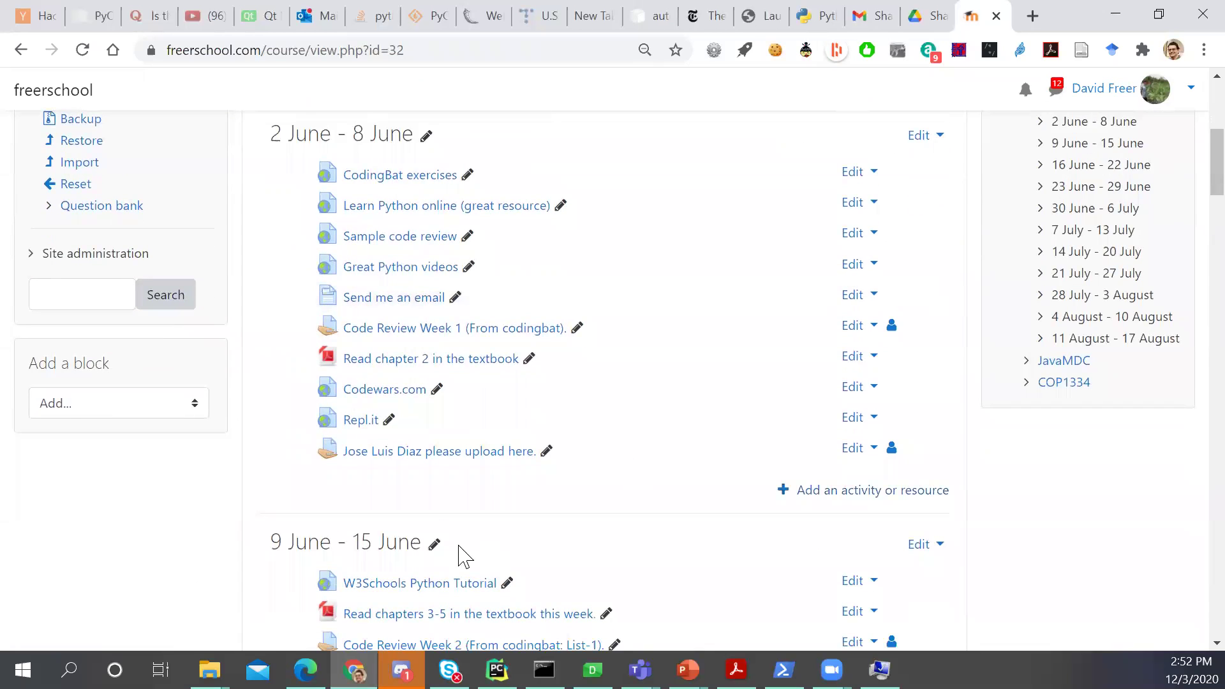
{"action": "left_click", "coordinate": [482, 453]}
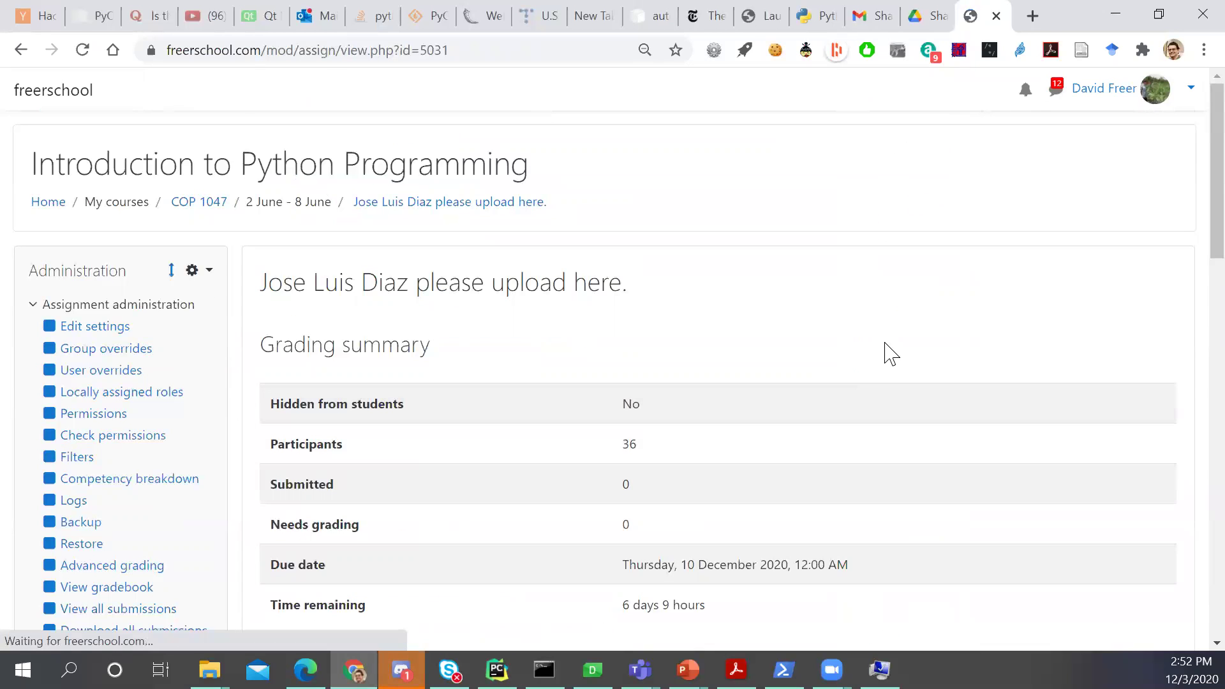
{"action": "scroll", "coordinate": [1191, 312], "scroll_direction": "down", "scroll_amount": 3}
{"action": "scroll", "coordinate": [1190, 312], "scroll_direction": "down", "scroll_amount": 6}
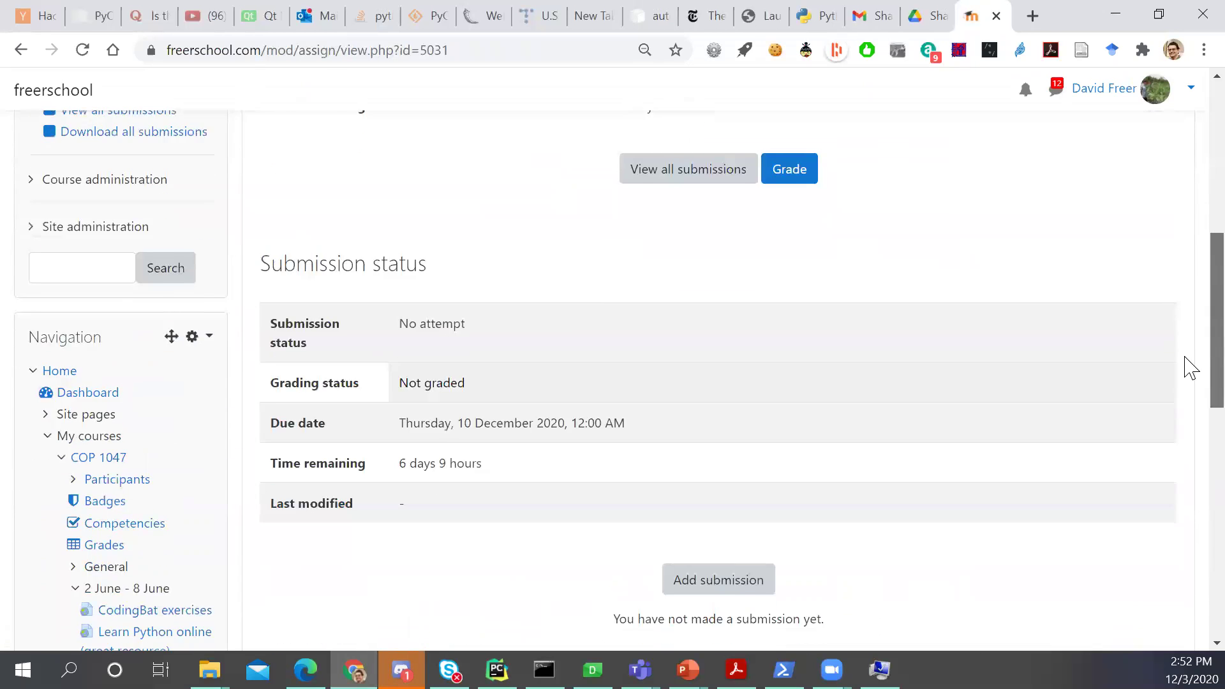
{"action": "scroll", "coordinate": [1191, 387], "scroll_direction": "down", "scroll_amount": 4}
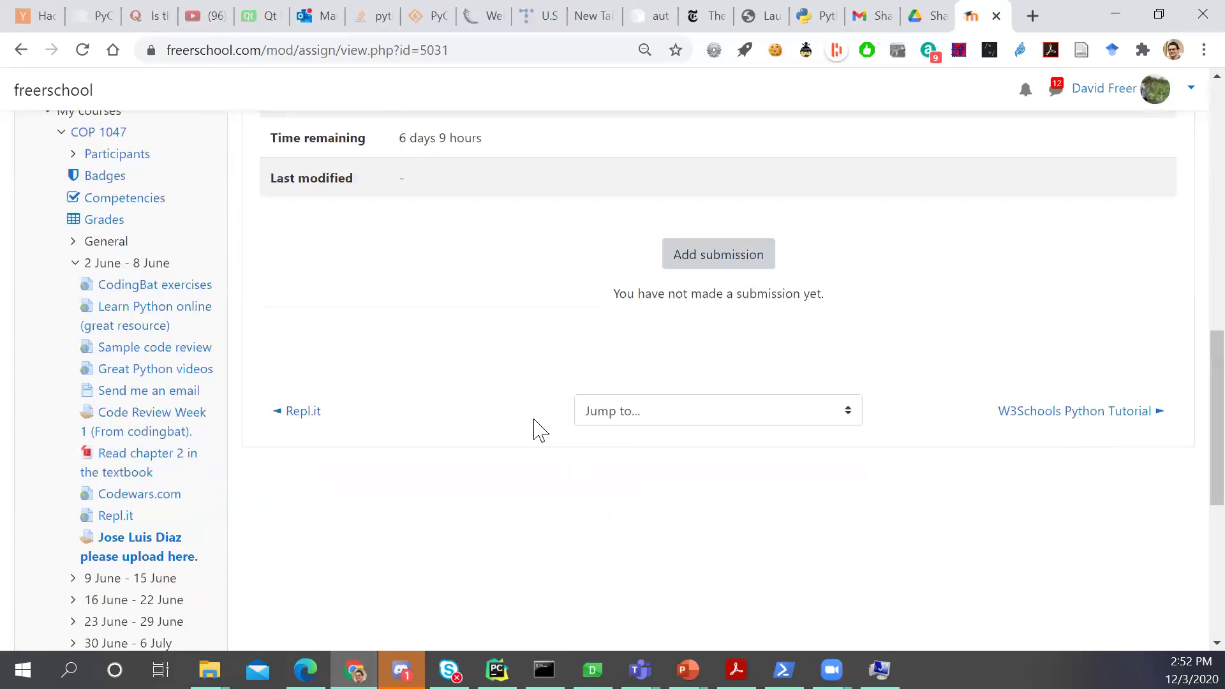
{"action": "left_click", "coordinate": [681, 270]}
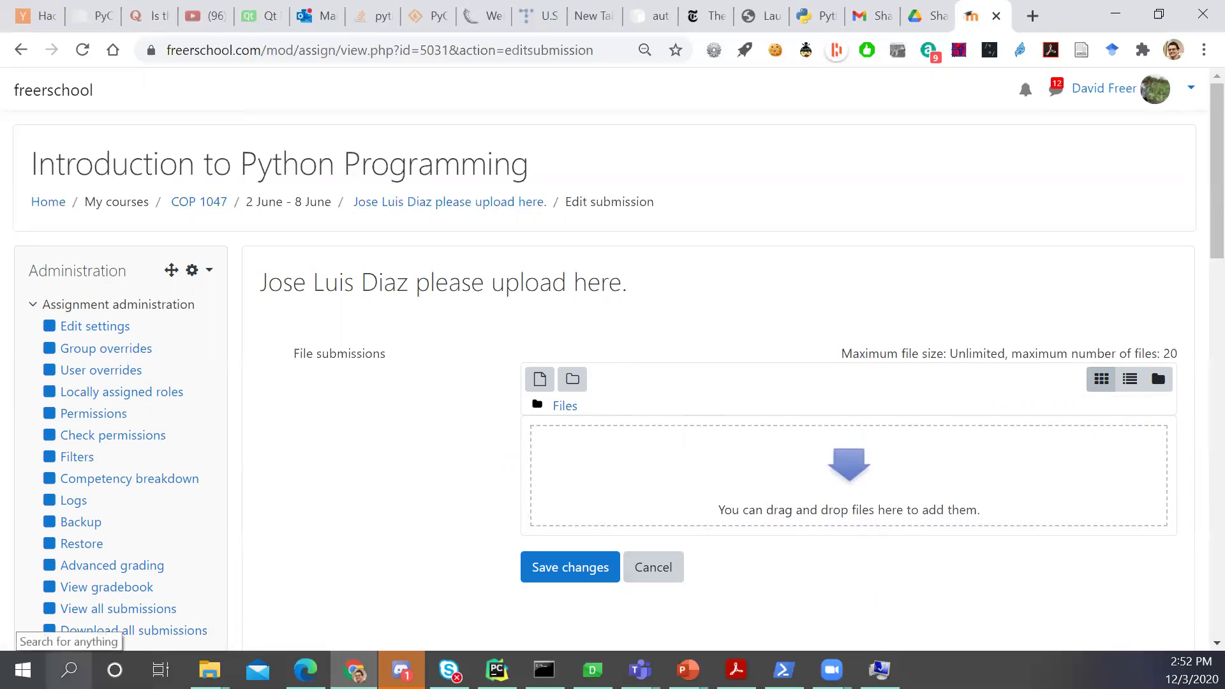
Capture the Edit submission page with the Snipping Tool and close the tool without saving the snip
{"action": "left_click", "coordinate": [68, 670]}
{"action": "type", "text": "snip"}
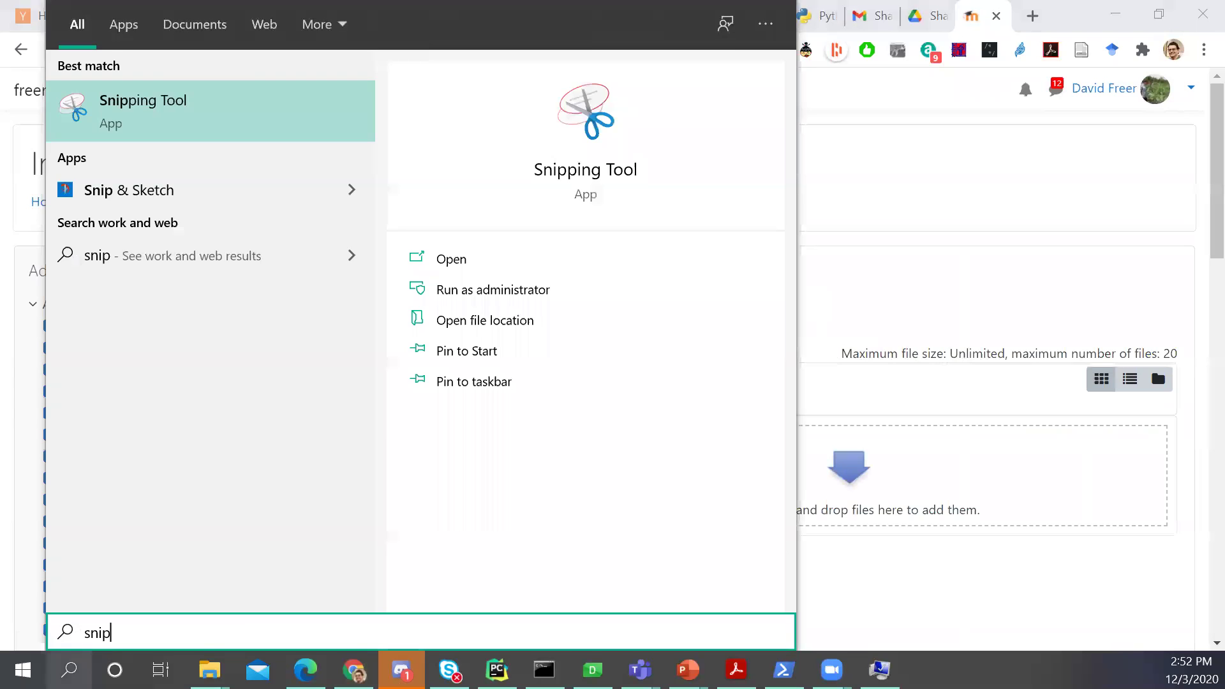
{"action": "key", "text": "Return"}
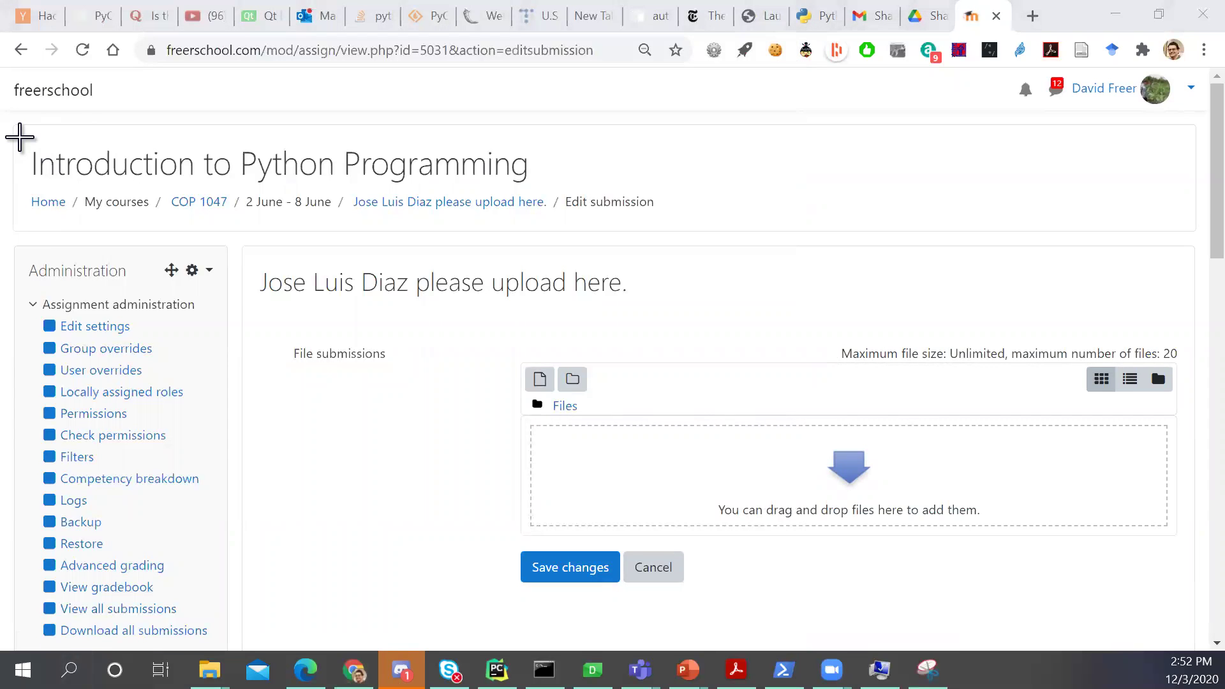
{"action": "left_click_drag", "start_coordinate": [19, 127], "coordinate": [1204, 615]}
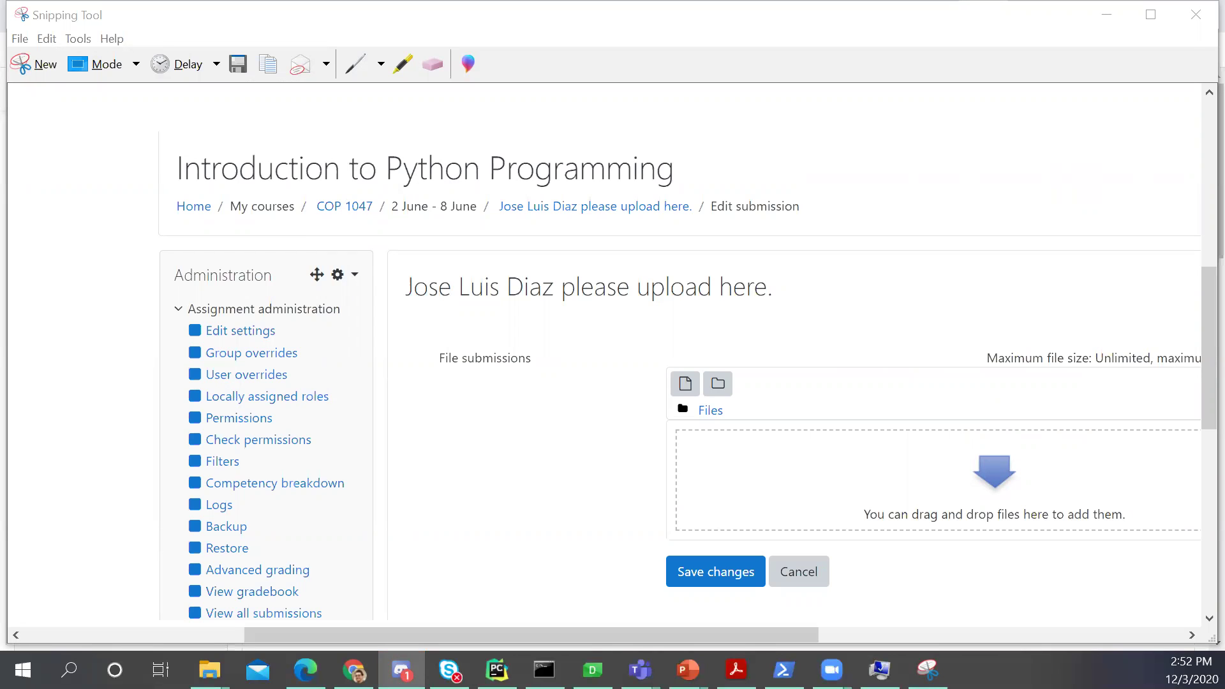
{"action": "left_click", "coordinate": [1195, 14]}
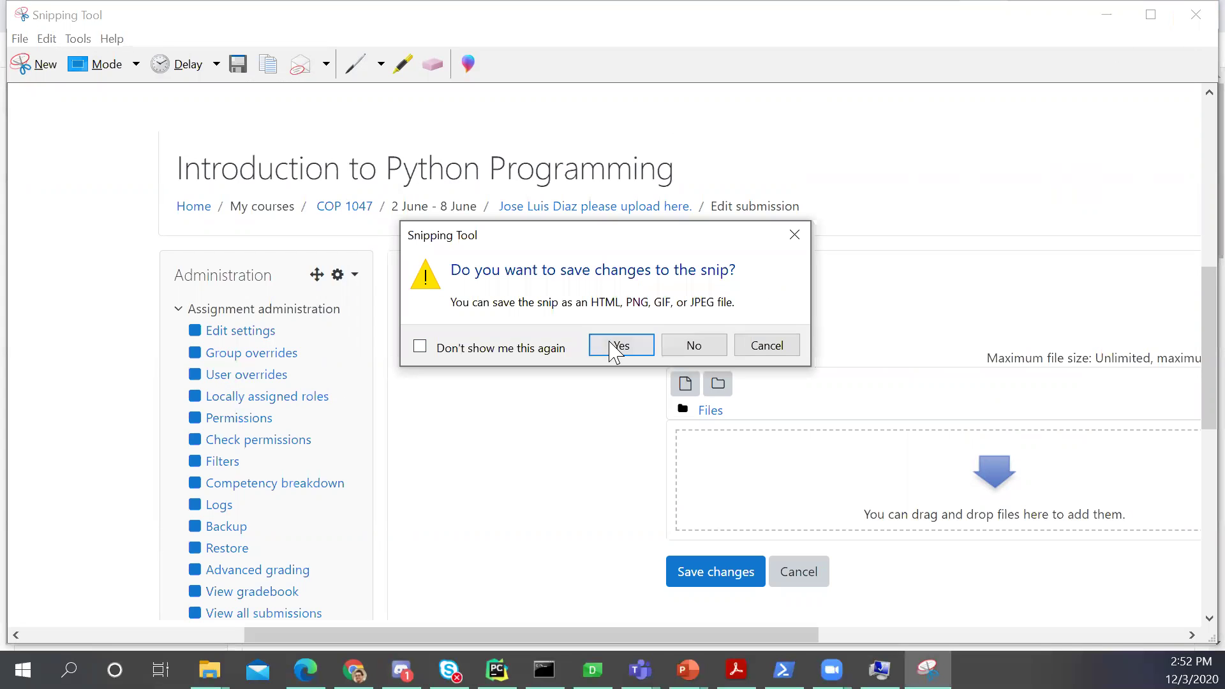
{"action": "left_click", "coordinate": [675, 348]}
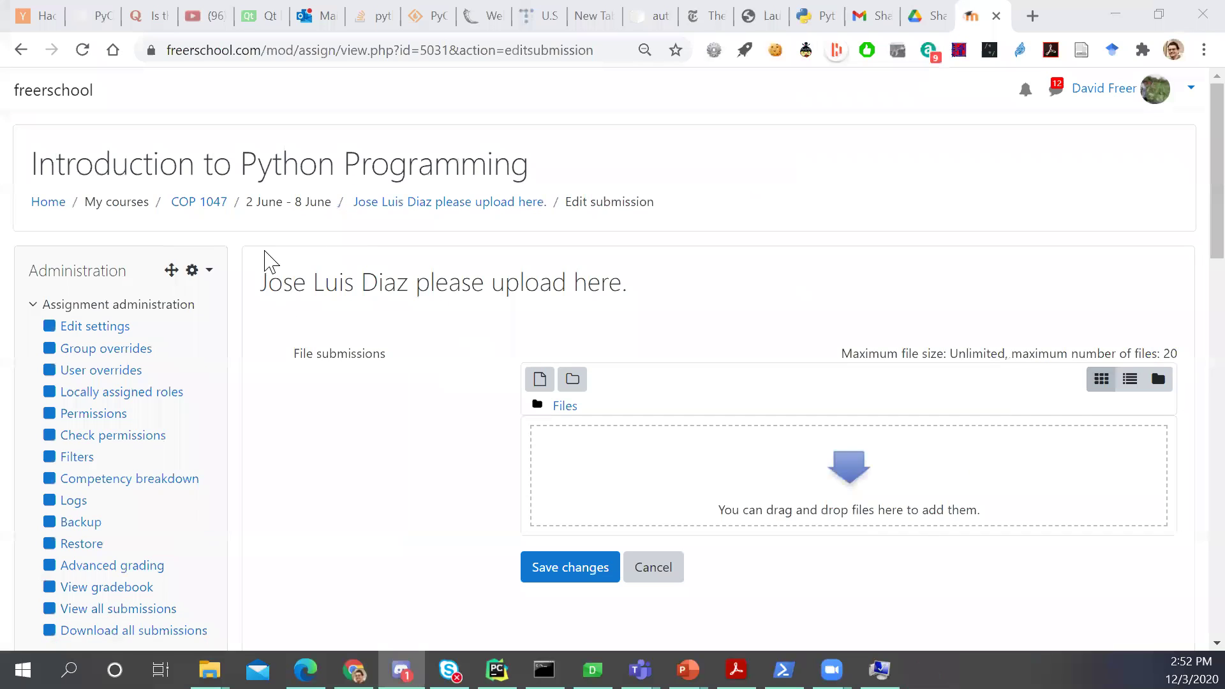
Return to the COP 1047 course, reopen the student's upload assignment and bring up its file submission form again
{"action": "left_click", "coordinate": [191, 202]}
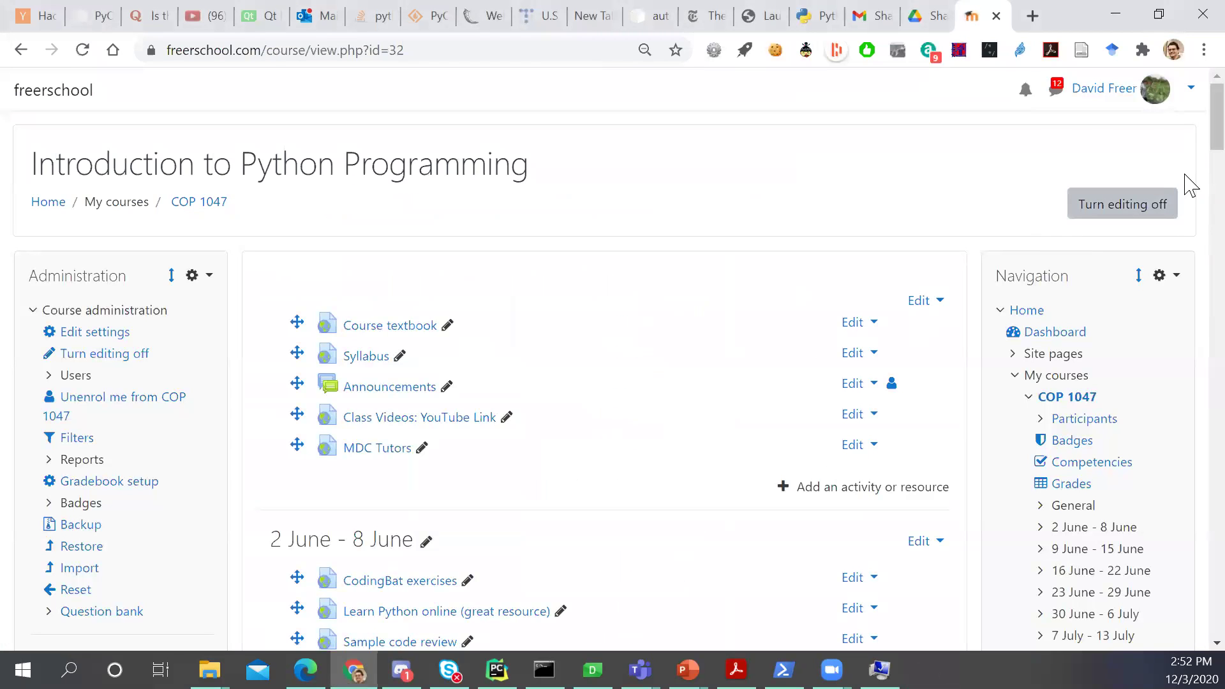
{"action": "scroll", "coordinate": [1187, 166], "scroll_direction": "down", "scroll_amount": 5}
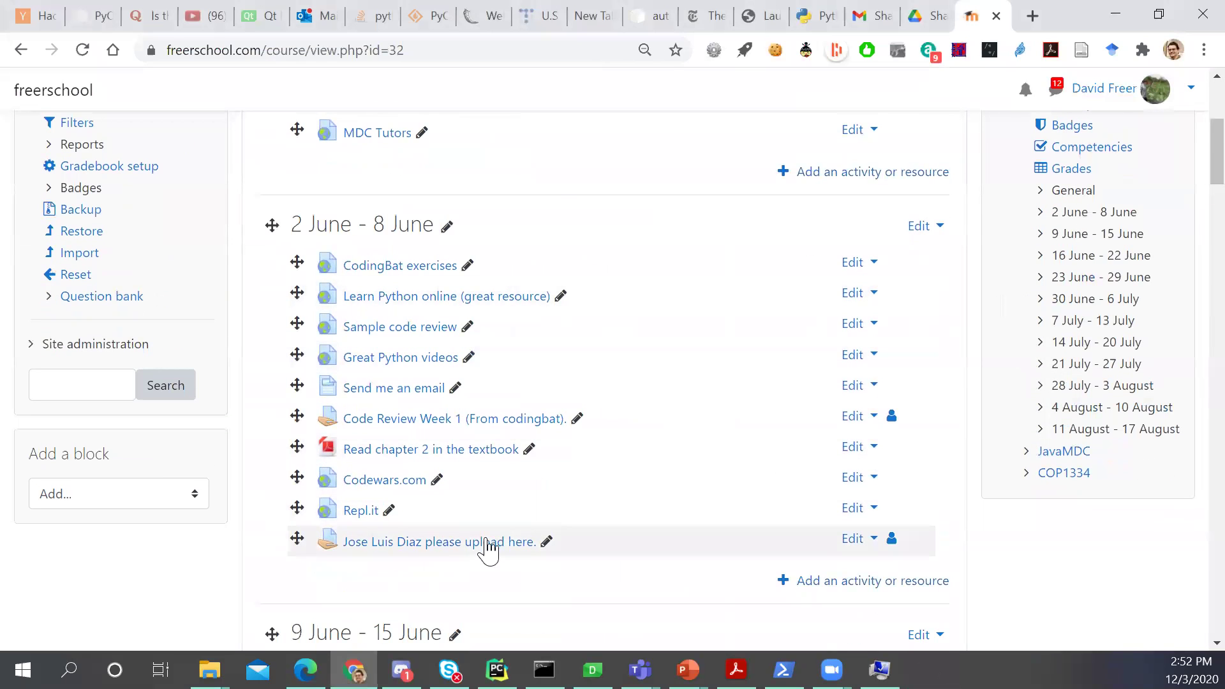
{"action": "left_click", "coordinate": [456, 547]}
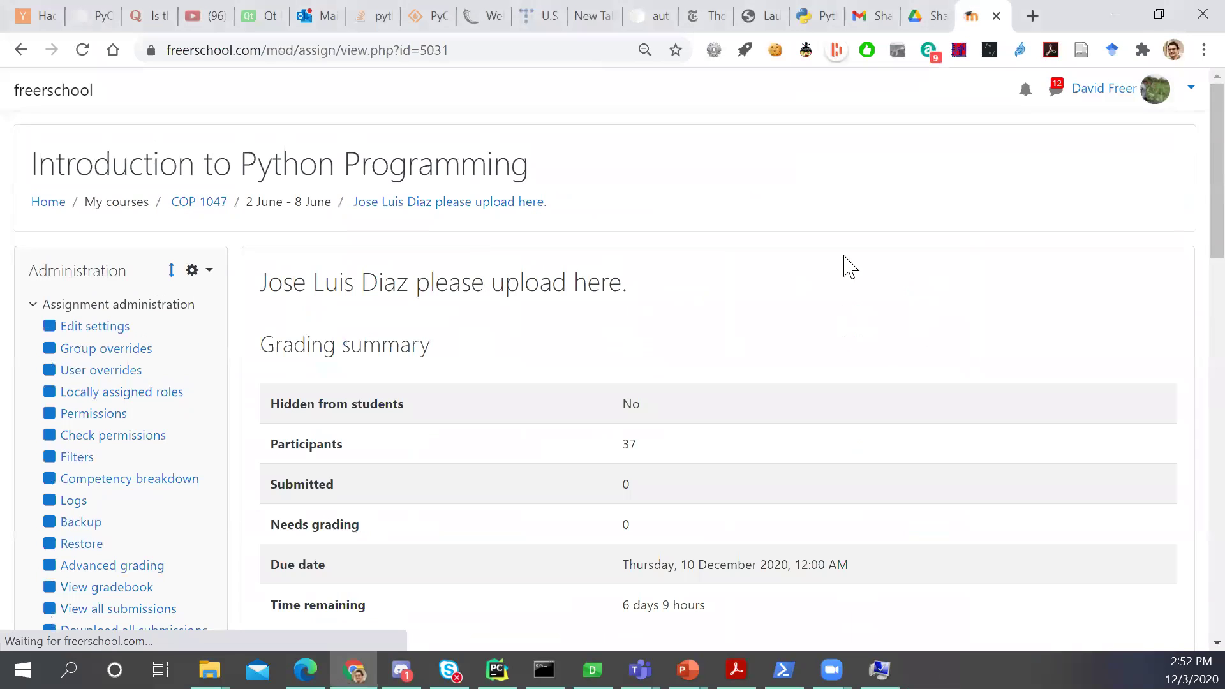
{"action": "scroll", "coordinate": [1187, 204], "scroll_direction": "down", "scroll_amount": 5}
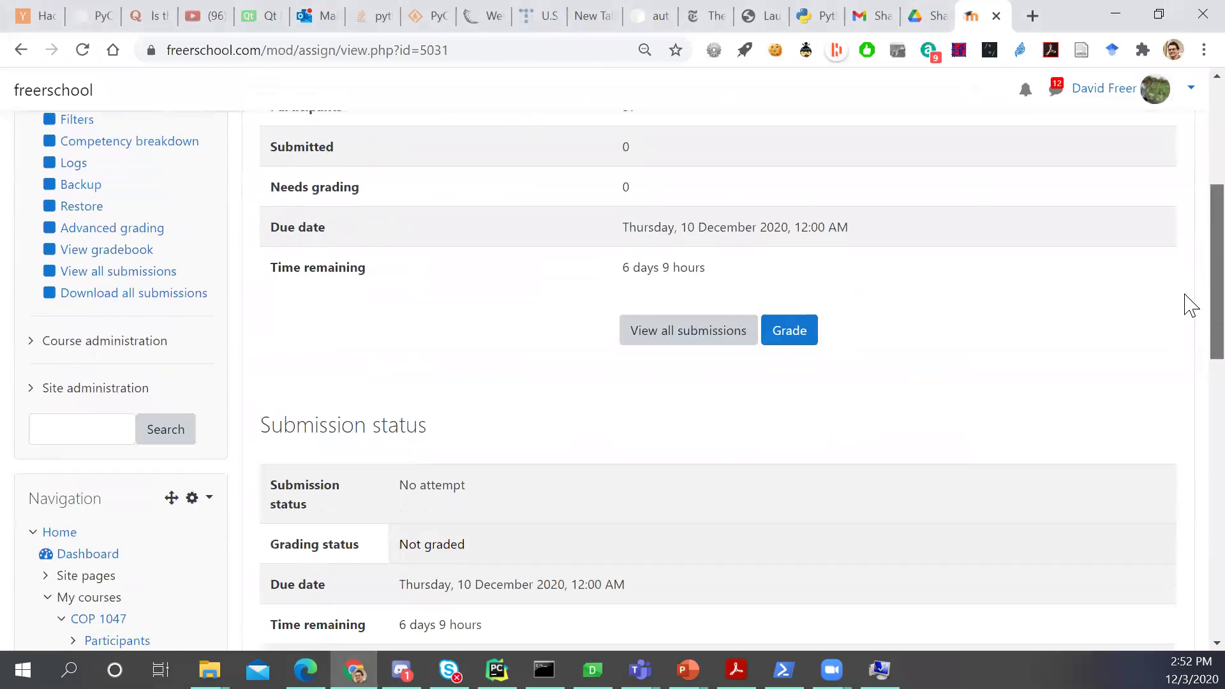
{"action": "scroll", "coordinate": [1187, 305], "scroll_direction": "down", "scroll_amount": 6}
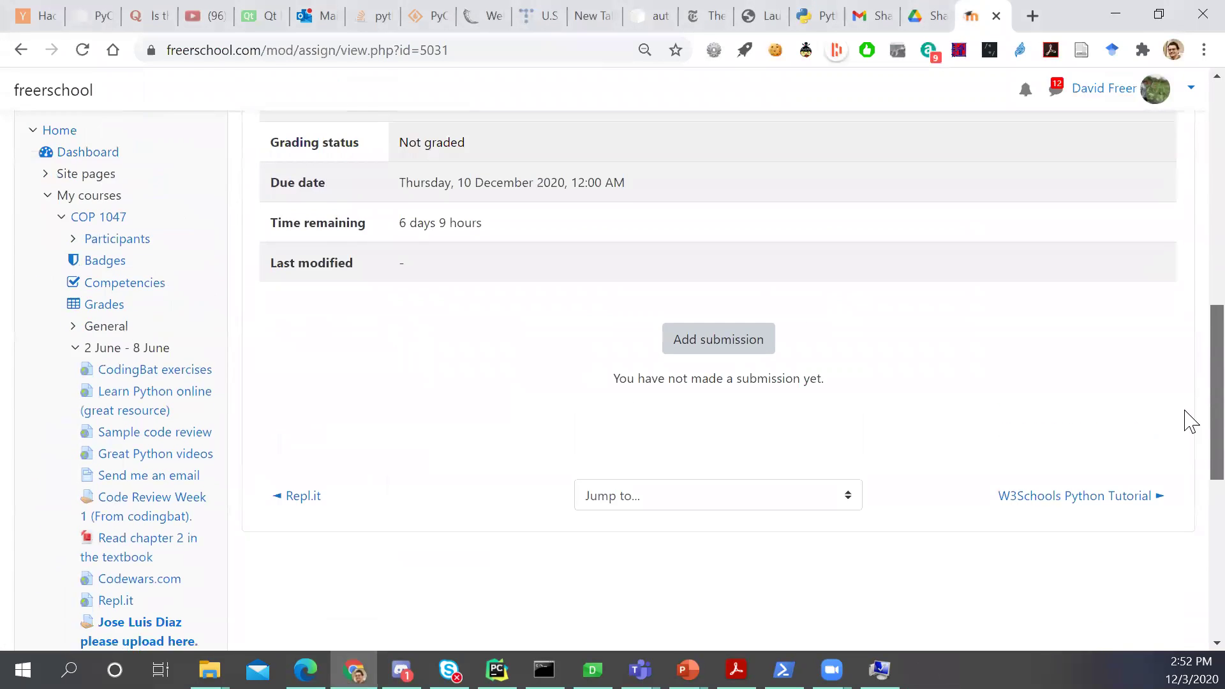
{"action": "left_click", "coordinate": [750, 333]}
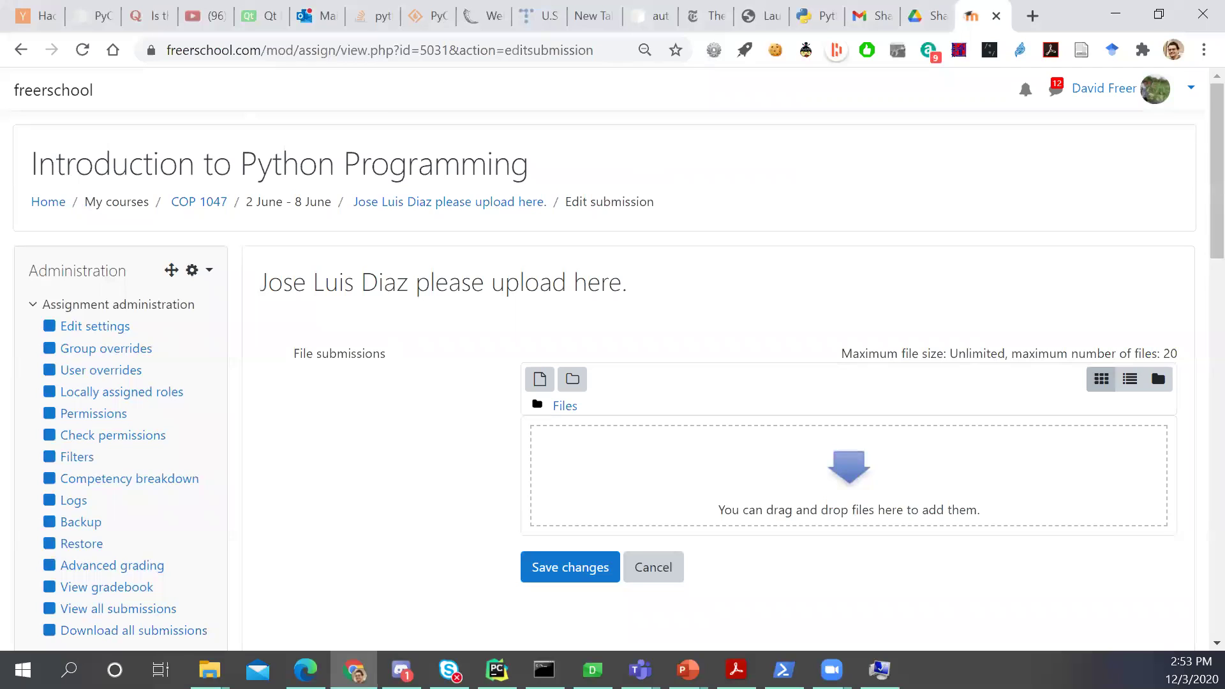
{"action": "key", "text": "alt+Tab"}
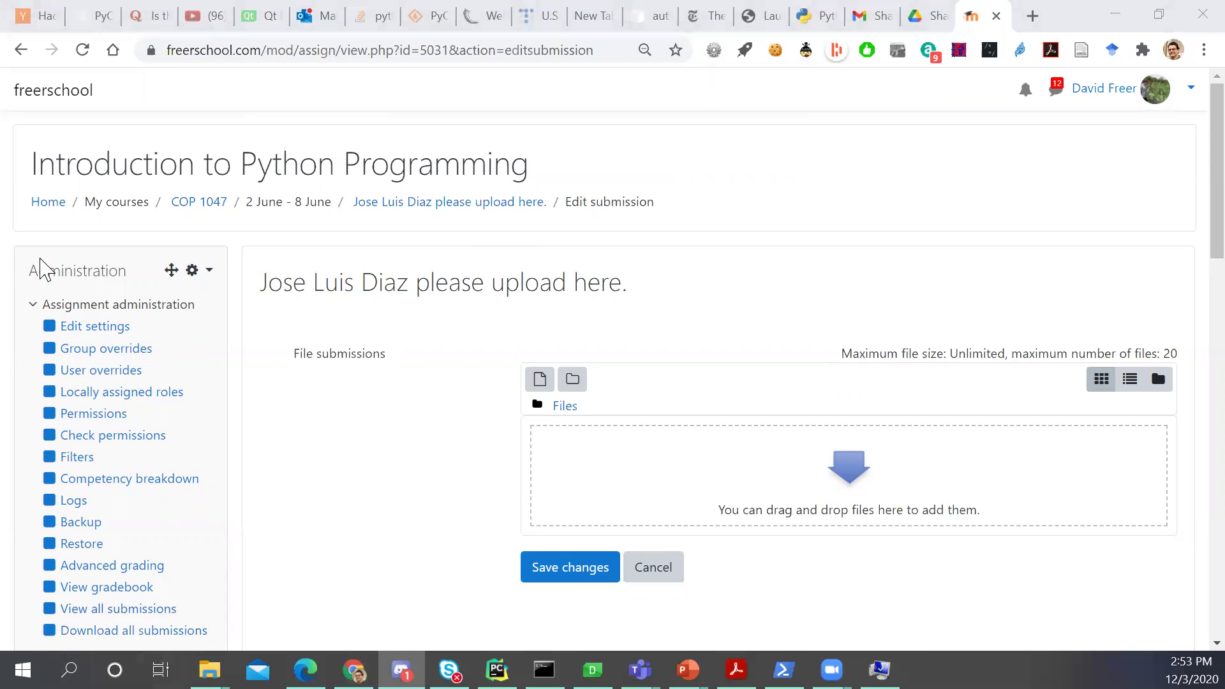
Go back to the COP 1047 course page, open the student's upload assignment once more and review its submission status
{"action": "left_click", "coordinate": [193, 202]}
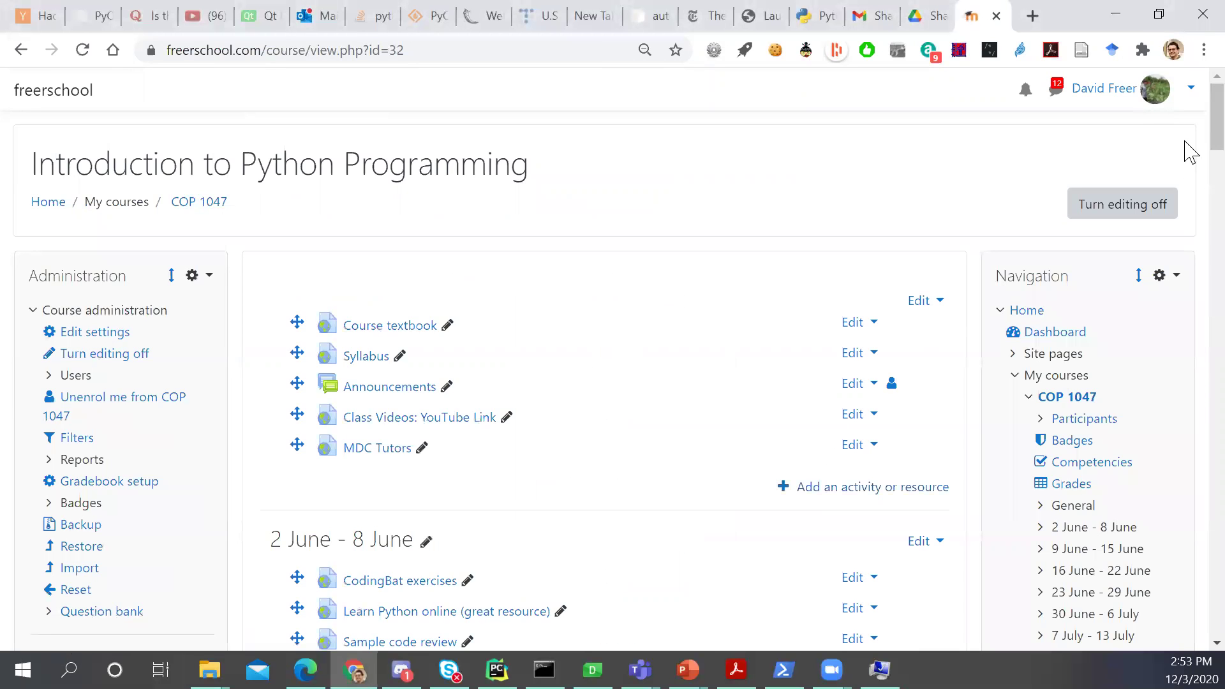
{"action": "scroll", "coordinate": [1190, 156], "scroll_direction": "down", "scroll_amount": 1}
{"action": "scroll", "coordinate": [1190, 156], "scroll_direction": "down", "scroll_amount": 6}
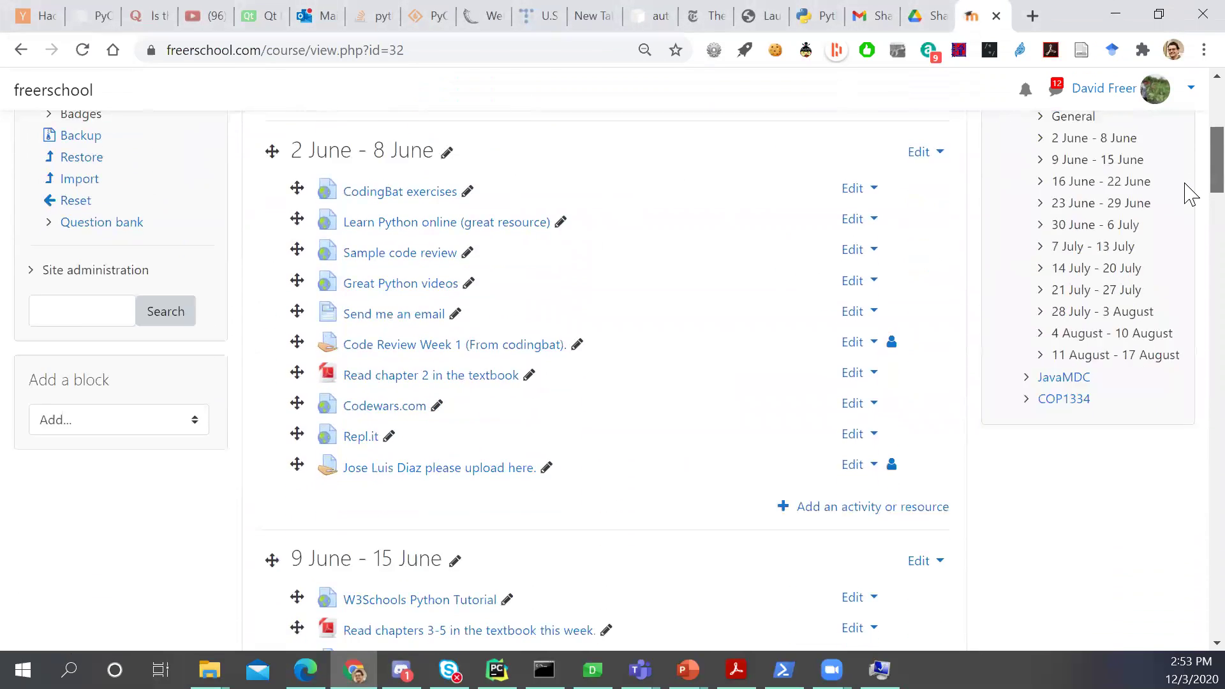
{"action": "scroll", "coordinate": [1190, 195], "scroll_direction": "down", "scroll_amount": 6}
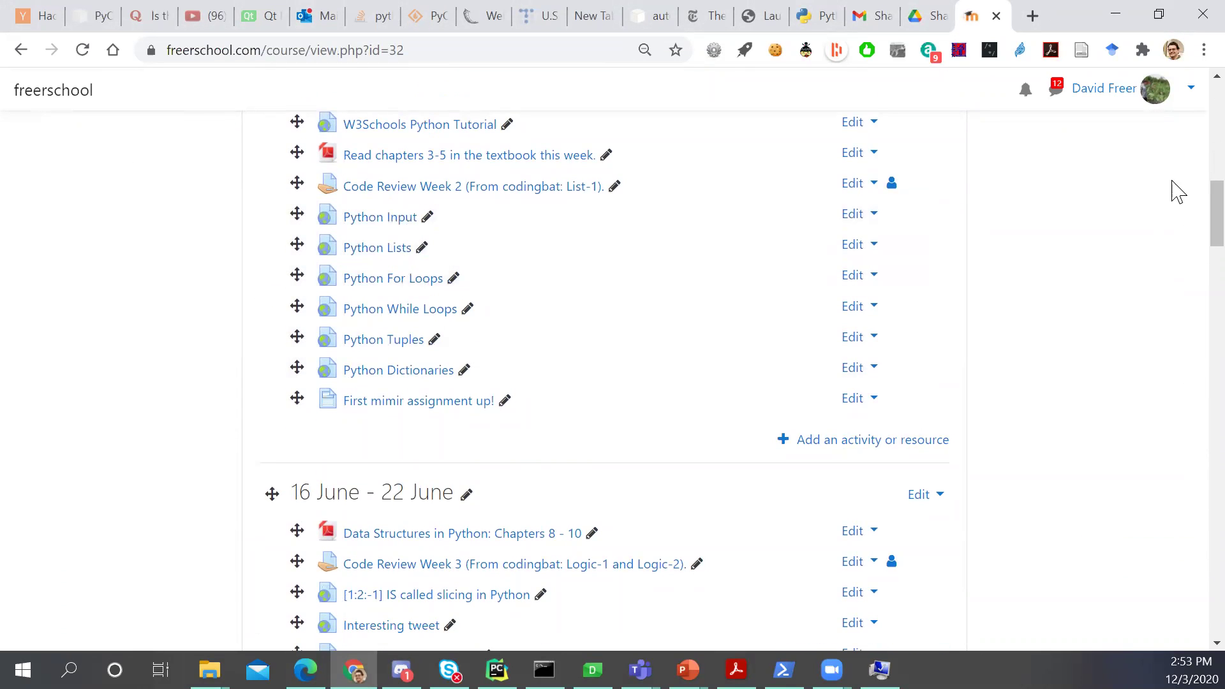
{"action": "scroll", "coordinate": [1192, 217], "scroll_direction": "up", "scroll_amount": 12}
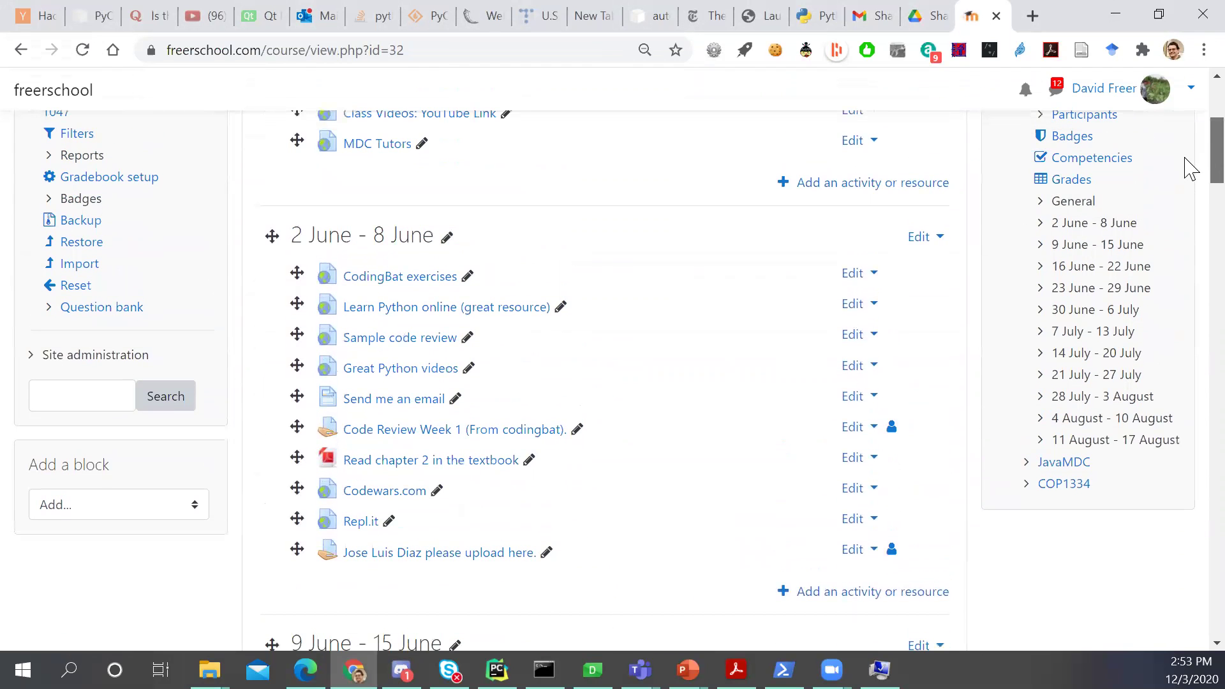
{"action": "scroll", "coordinate": [1190, 163], "scroll_direction": "up", "scroll_amount": 2}
{"action": "scroll", "coordinate": [1189, 163], "scroll_direction": "down", "scroll_amount": 3}
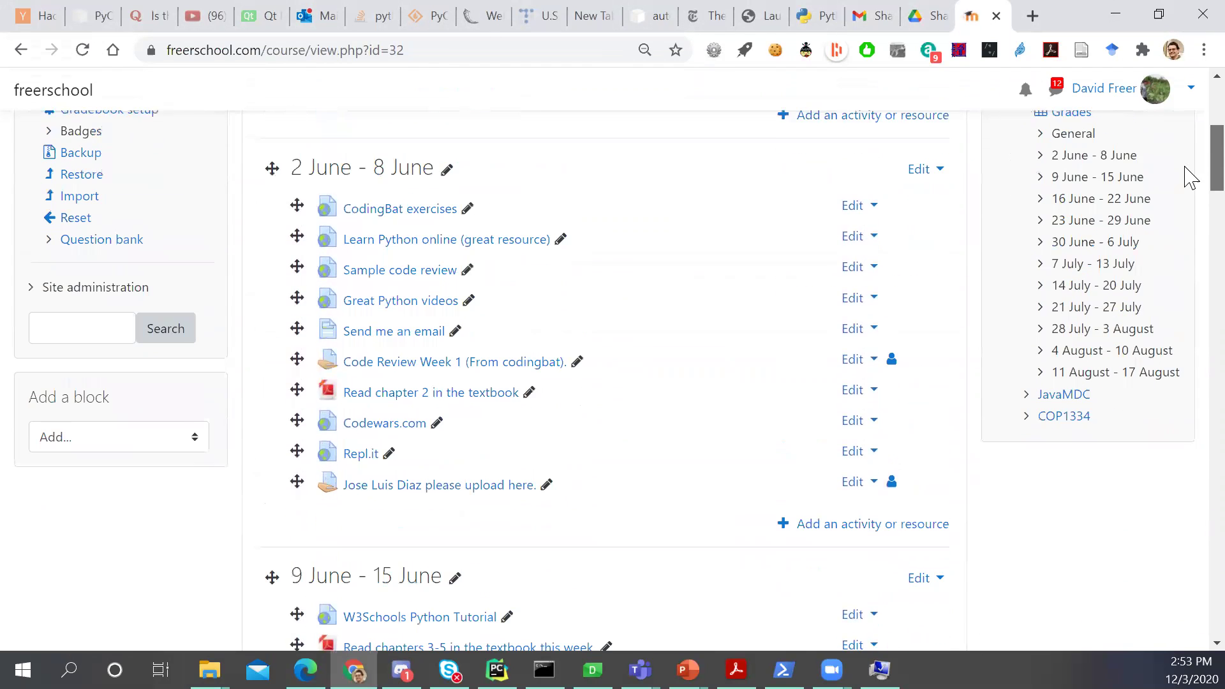
{"action": "left_click", "coordinate": [490, 478]}
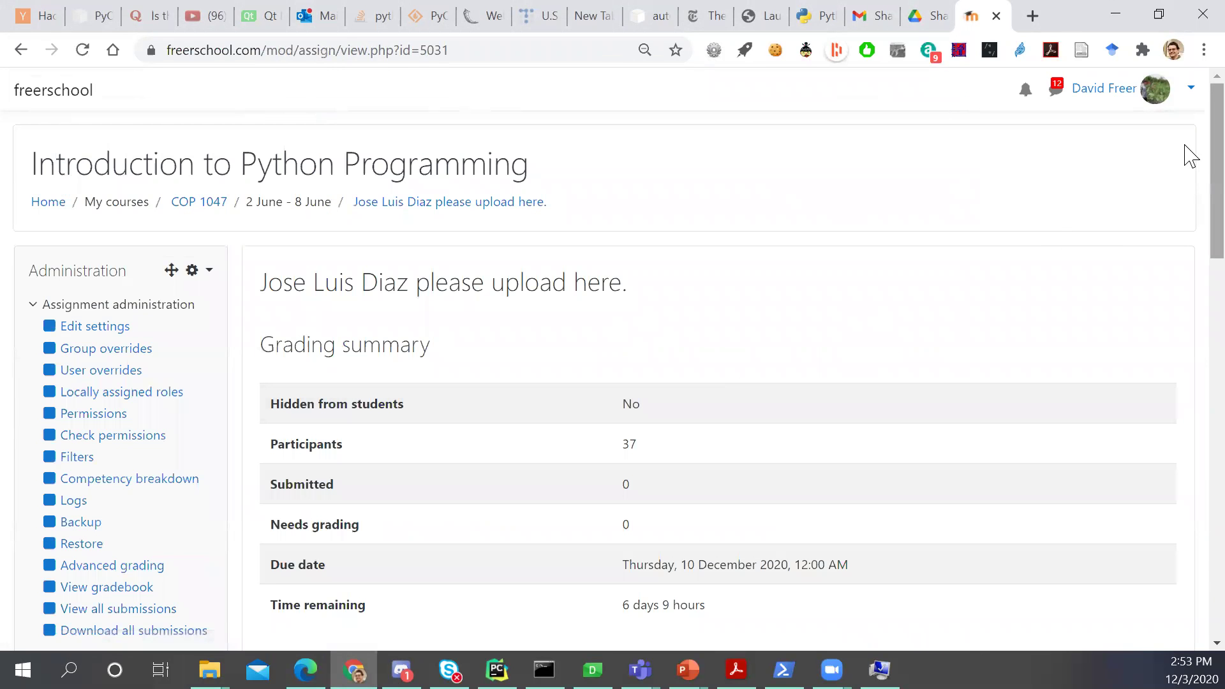
{"action": "scroll", "coordinate": [1187, 191], "scroll_direction": "down", "scroll_amount": 8}
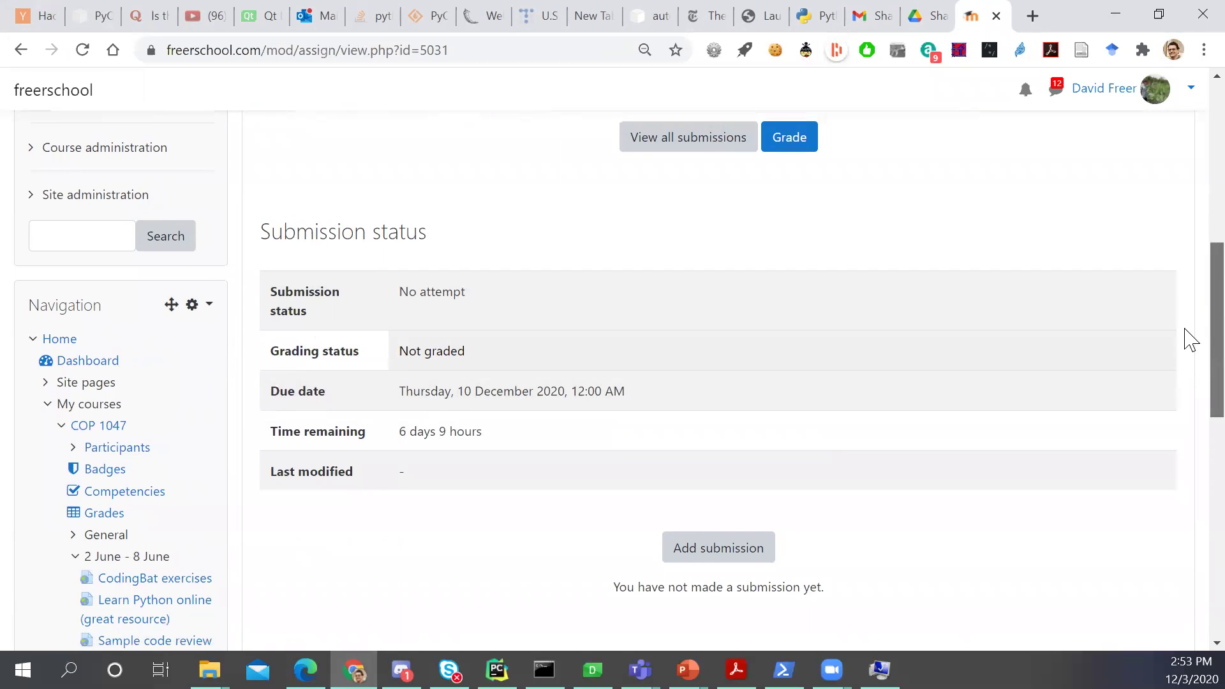
{"action": "scroll", "coordinate": [1189, 339], "scroll_direction": "up", "scroll_amount": 9}
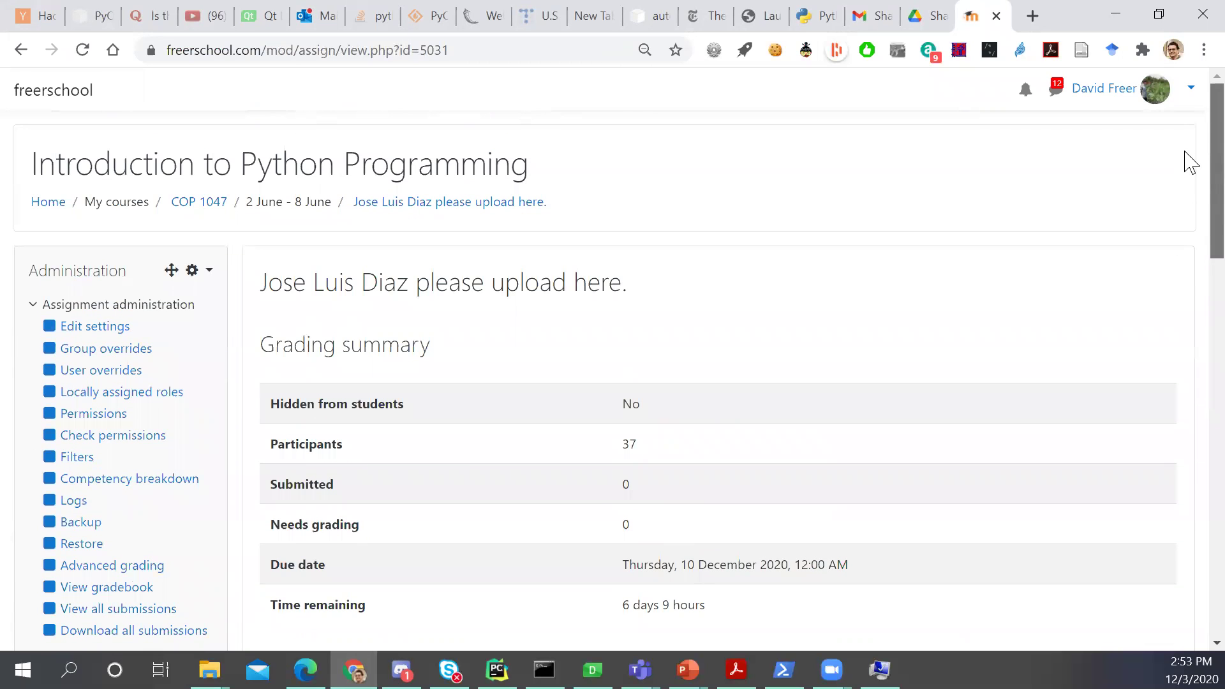
Start adding a submission to the student's upload assignment and bring up its file submission form
{"action": "scroll", "coordinate": [1188, 287], "scroll_direction": "down", "scroll_amount": 8}
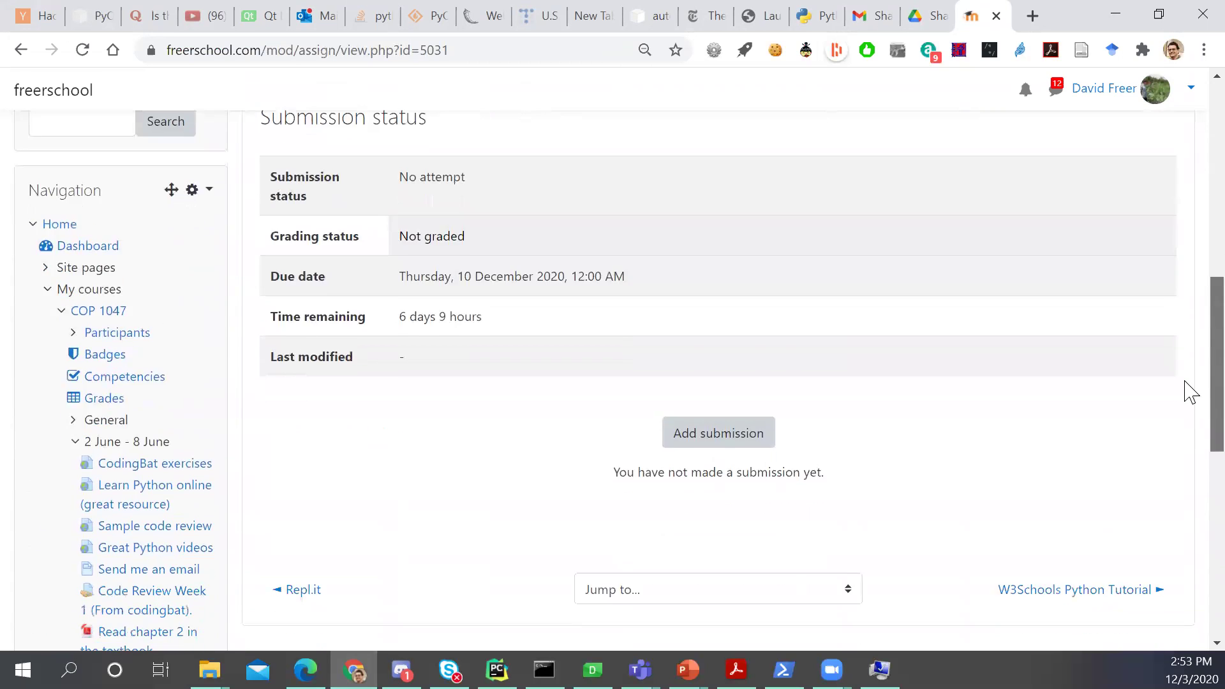
{"action": "left_click", "coordinate": [683, 436]}
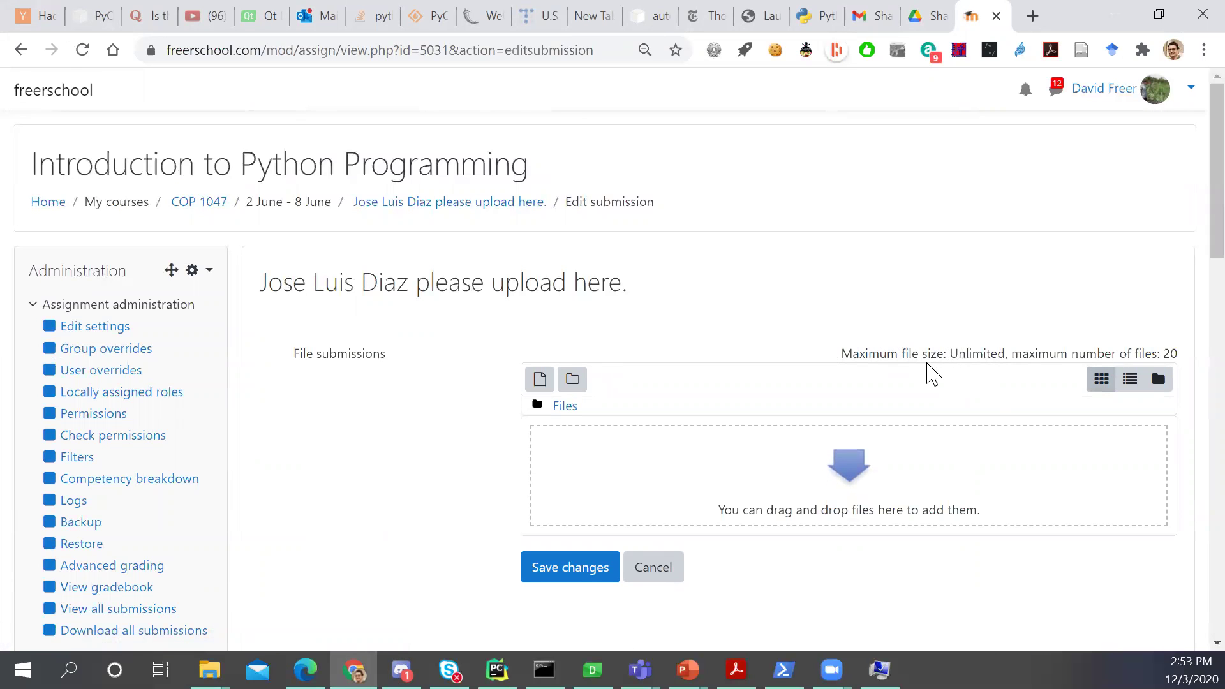
Search the web in a new tab for "apache 100M file size upload"
{"action": "left_click", "coordinate": [1032, 9]}
{"action": "type", "text": "apache"}
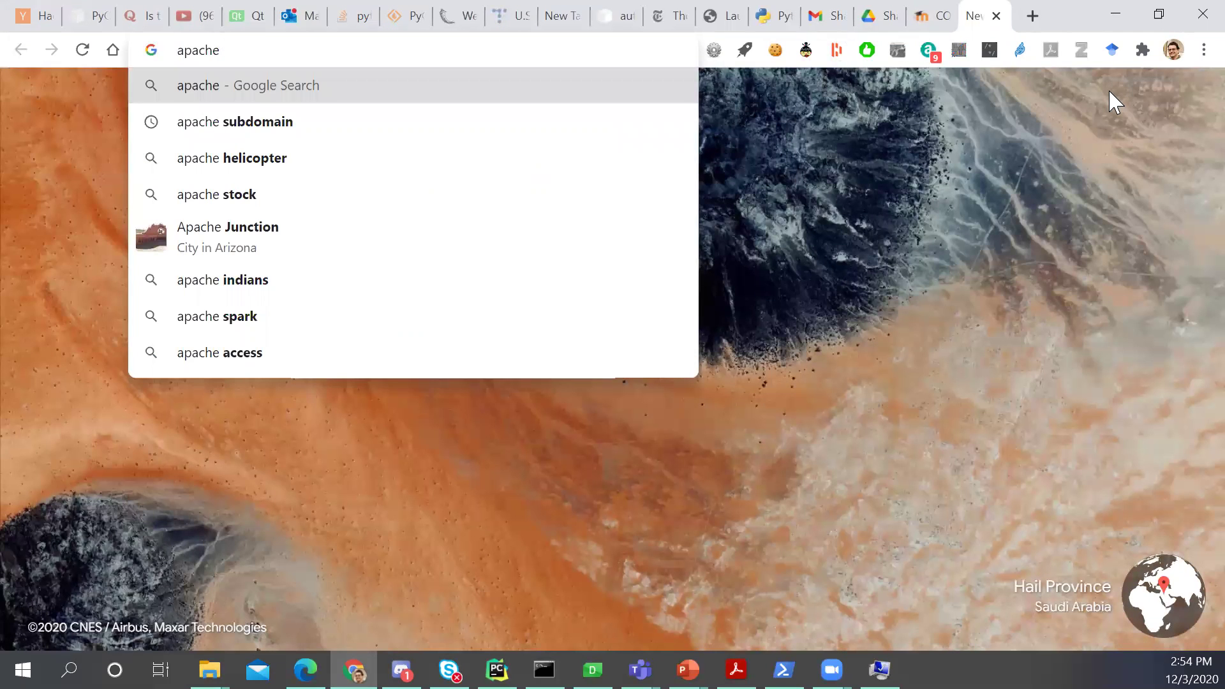
{"action": "type", "text": " m"}
{"action": "key", "text": "BackSpace"}
{"action": "type", "text": "100m"}
{"action": "key", "text": "BackSpace"}
{"action": "type", "text": "M "}
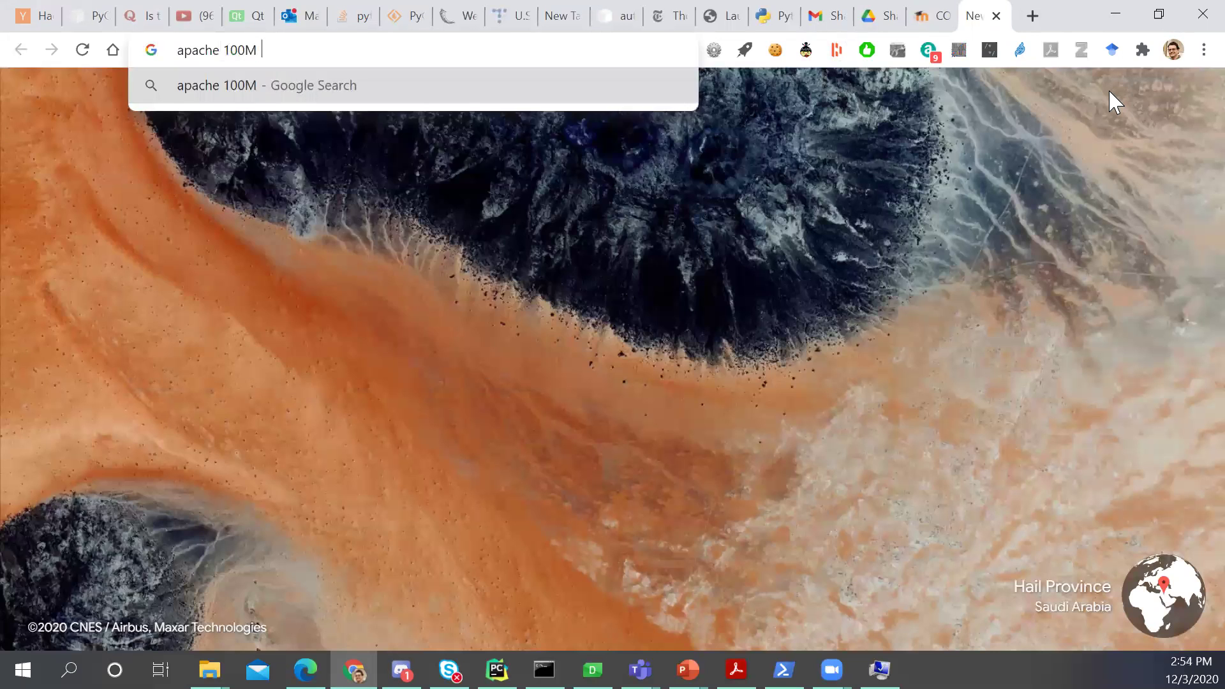
{"action": "type", "text": "file size upload"}
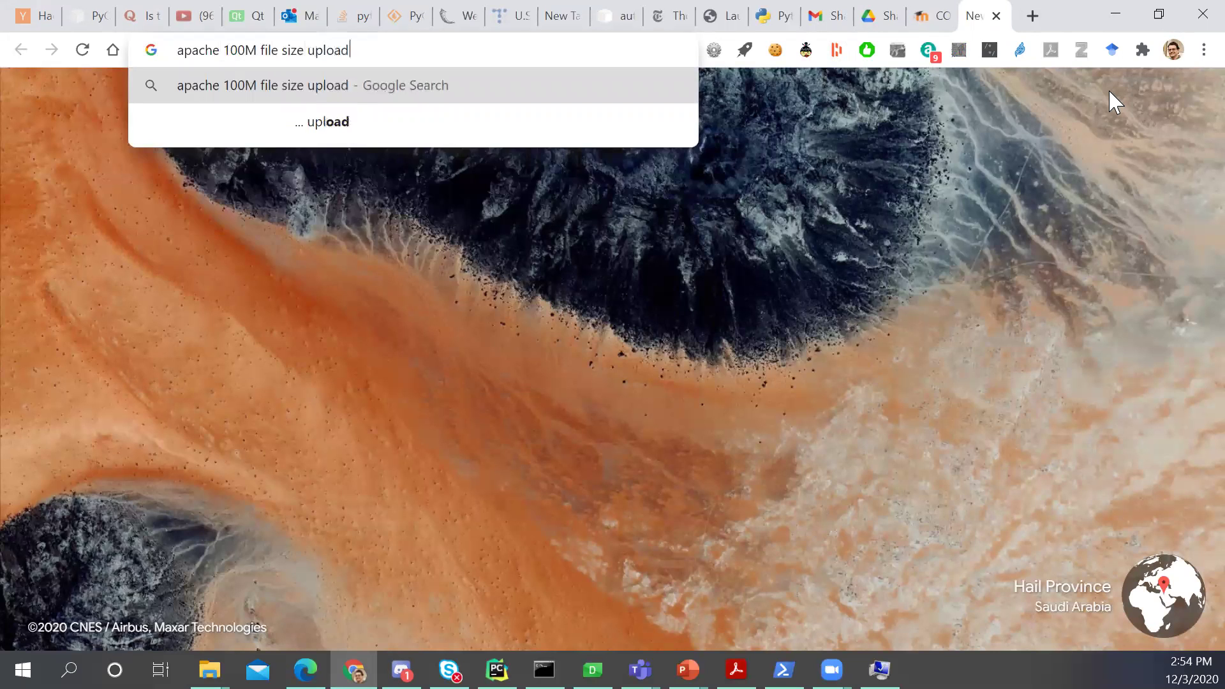
{"action": "key", "text": "Return"}
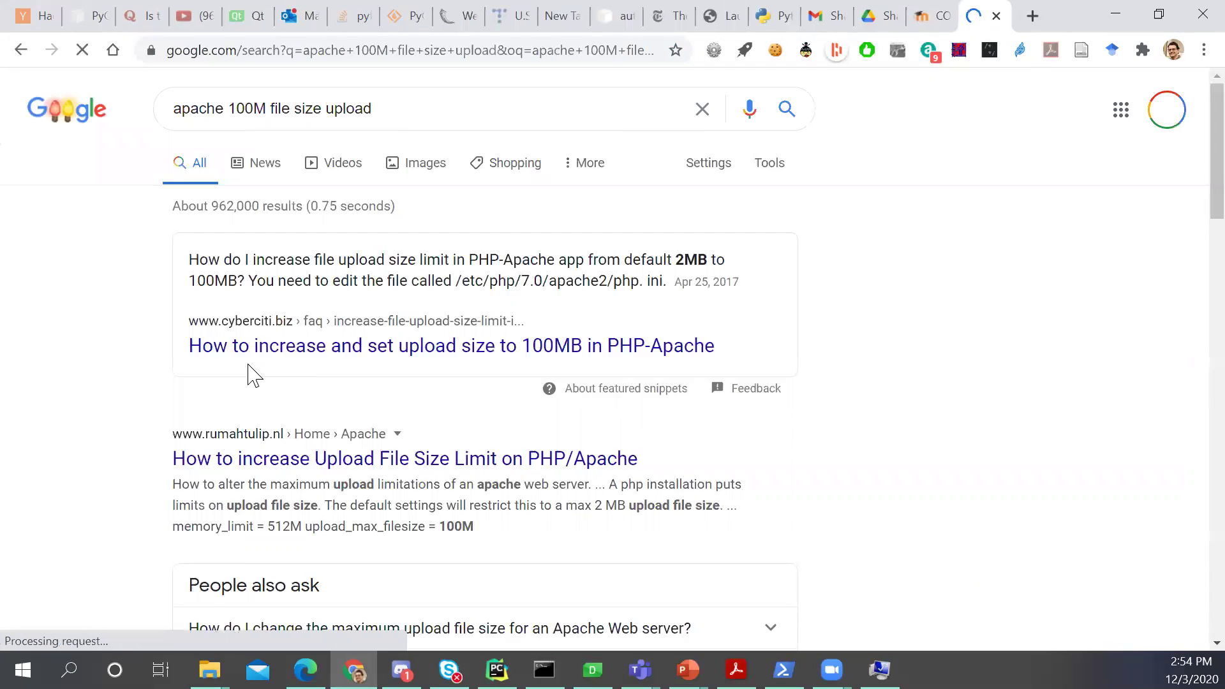
Open the cyberciti.biz article on setting the PHP-Apache upload size to 100MB and read its php.ini instructions
{"action": "left_click", "coordinate": [446, 348]}
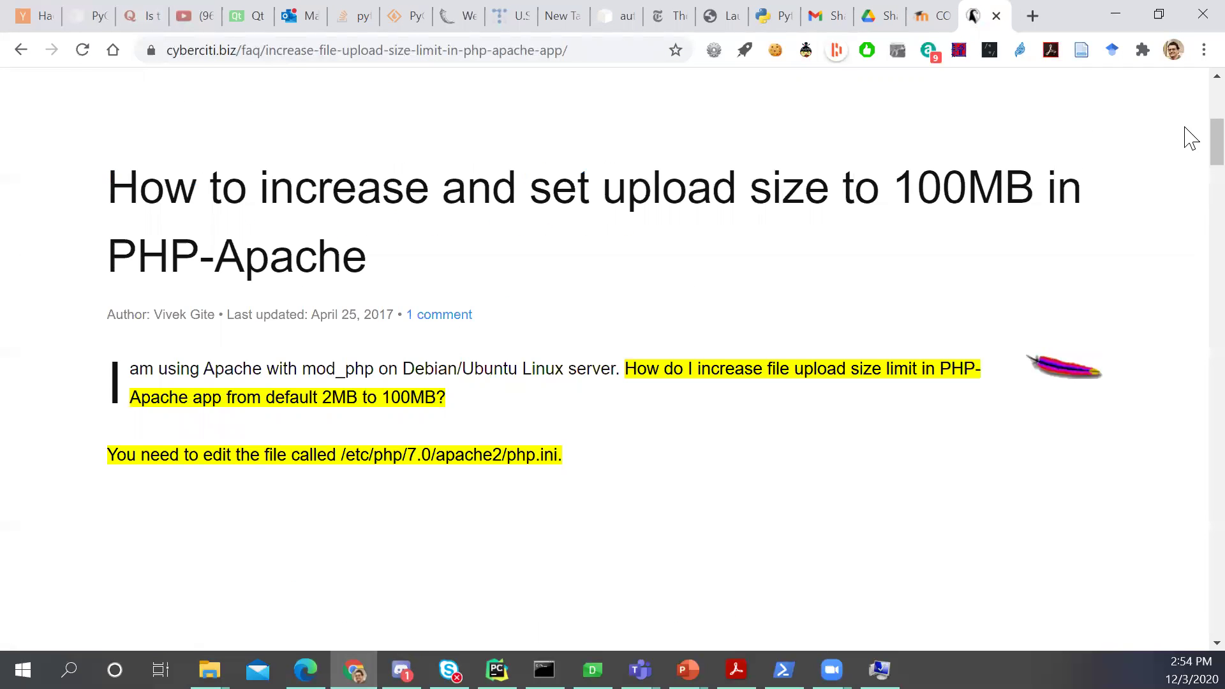
{"action": "scroll", "coordinate": [1192, 153], "scroll_direction": "down", "scroll_amount": 10}
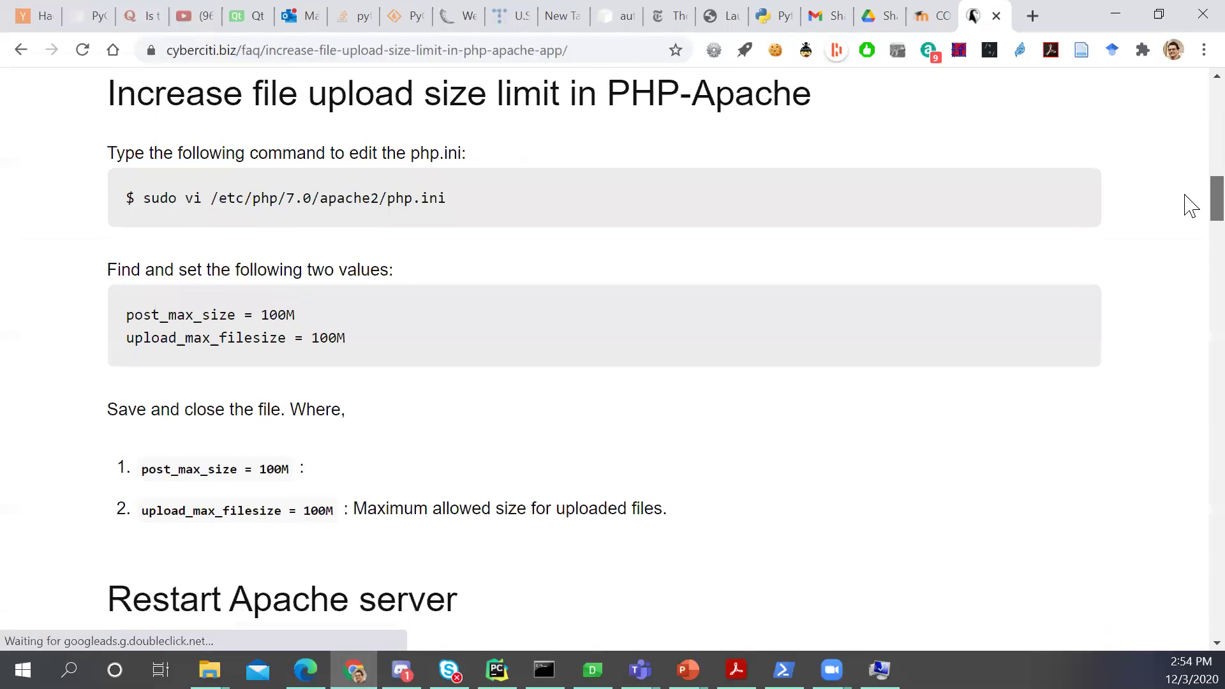
{"action": "scroll", "coordinate": [1191, 205], "scroll_direction": "down", "scroll_amount": 1}
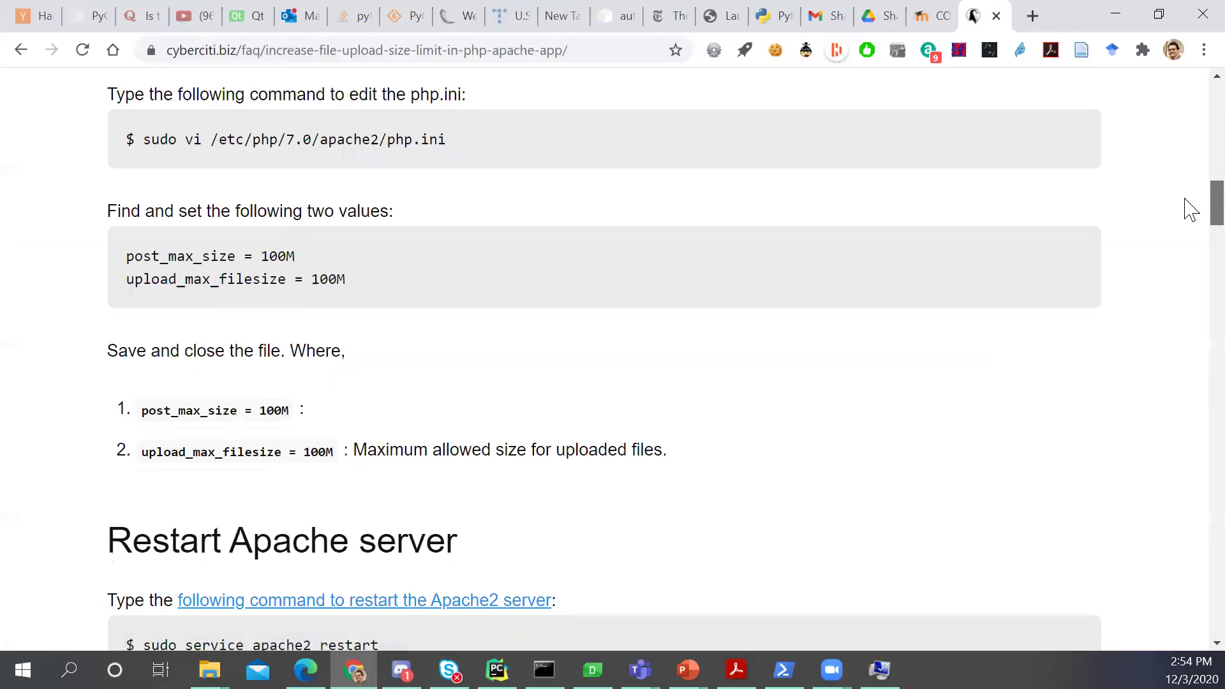
{"action": "scroll", "coordinate": [1191, 211], "scroll_direction": "down", "scroll_amount": 1}
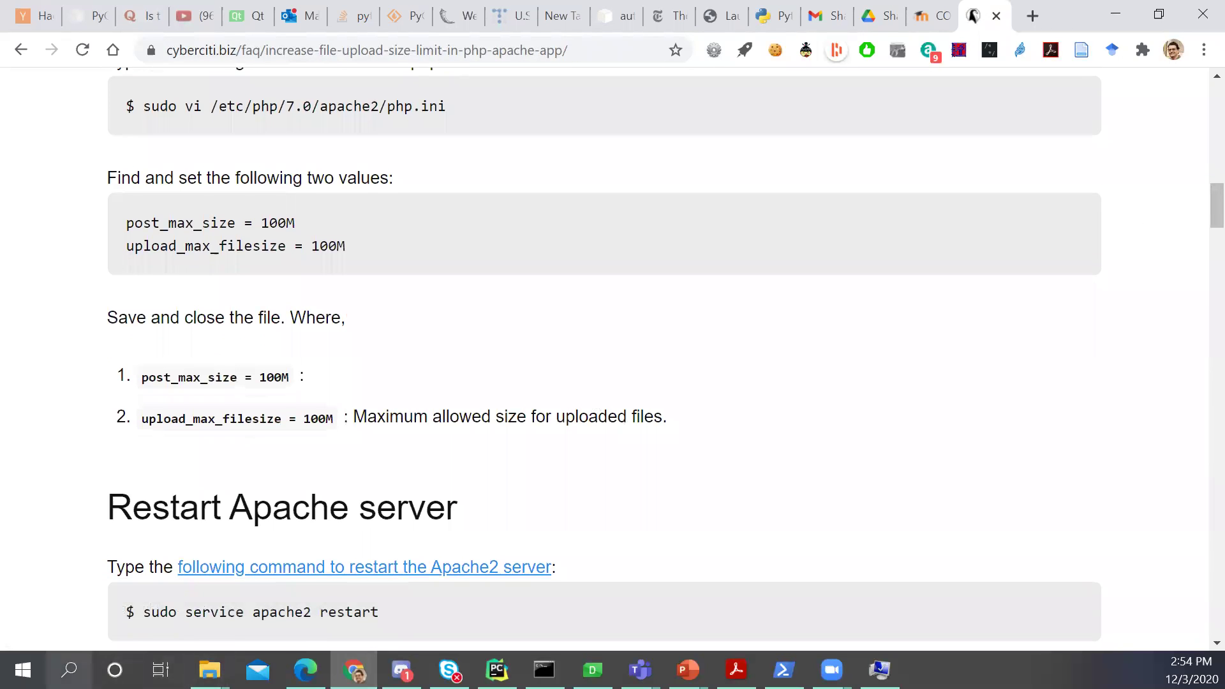
Launch PuTTY and open a root session on the freerschool.com server
{"action": "left_click", "coordinate": [69, 669]}
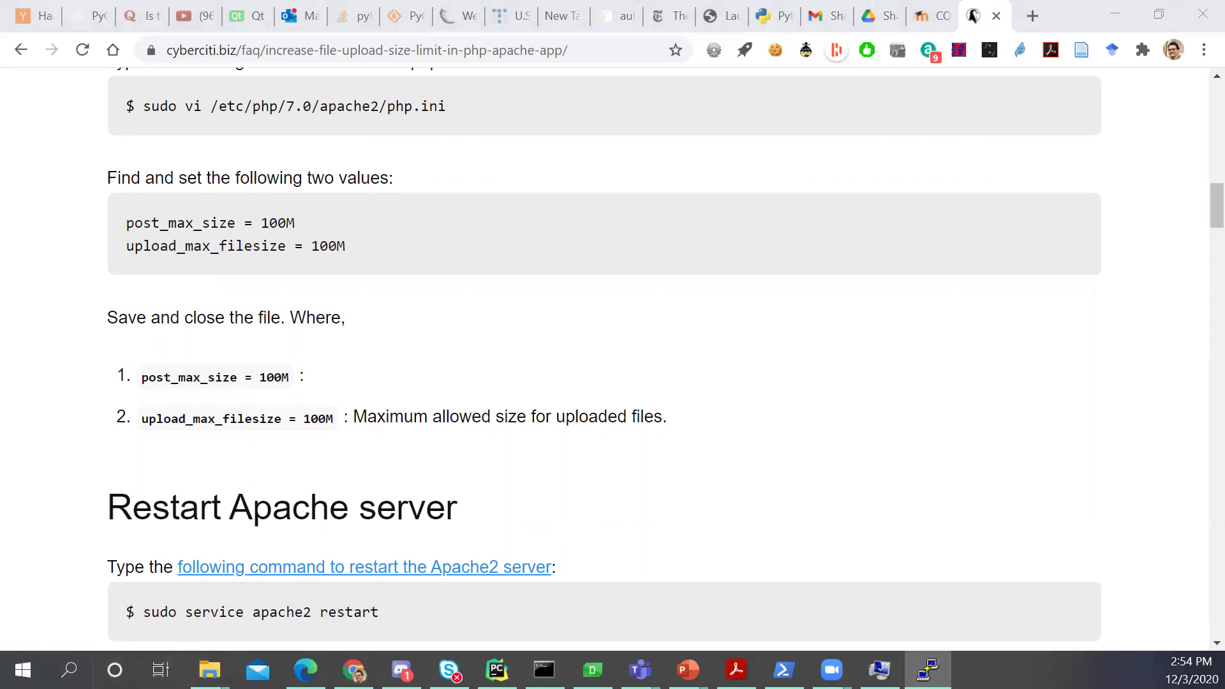
{"action": "double_click", "coordinate": [757, 323]}
{"action": "left_click", "coordinate": [927, 669]}
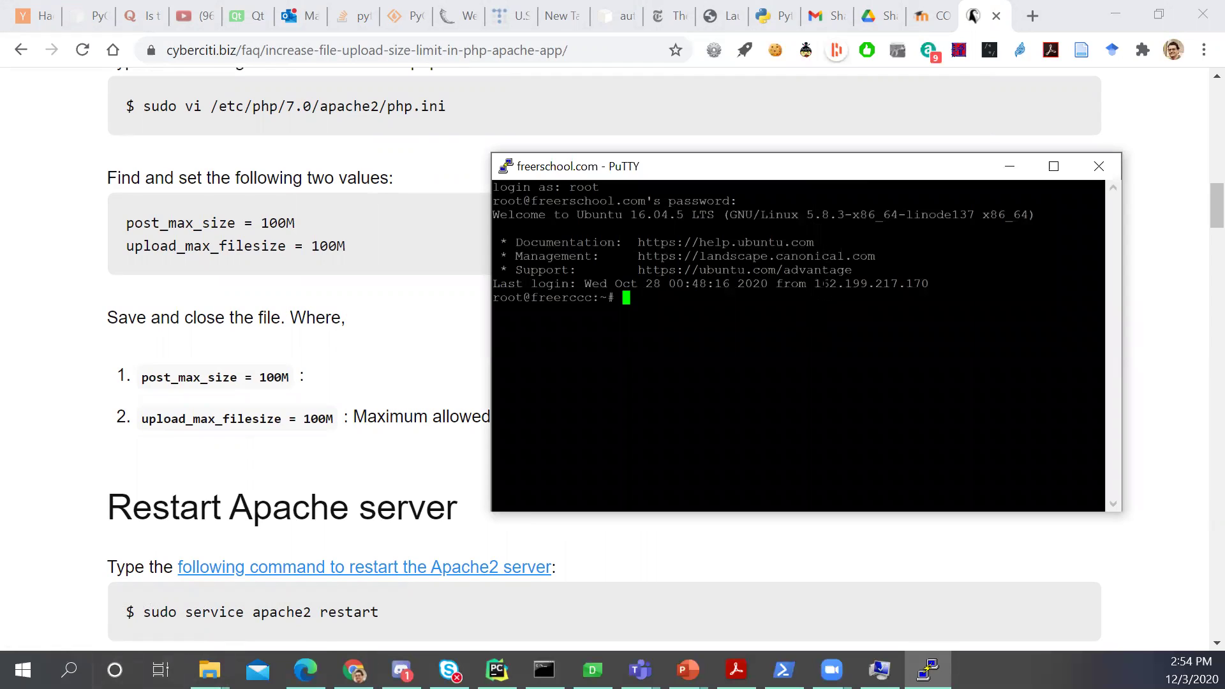
Open /etc/php/7.4/apache2/php.ini in vi on the server
{"action": "type", "text": "vi /etc/php"}
{"action": "key", "text": "Tab"}
{"action": "key", "text": "Tab"}
{"action": "key", "text": "Tab"}
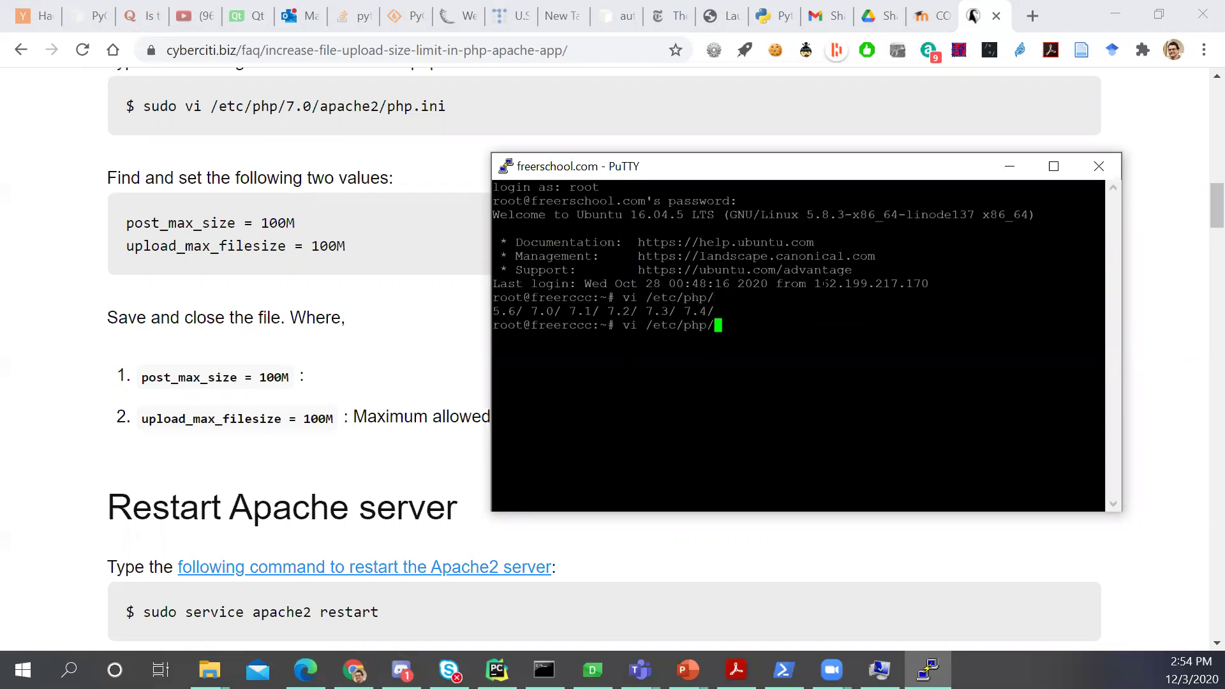
{"action": "type", "text": "7.4/a"}
{"action": "key", "text": "Tab"}
{"action": "type", "text": "ph"}
{"action": "key", "text": "Tab"}
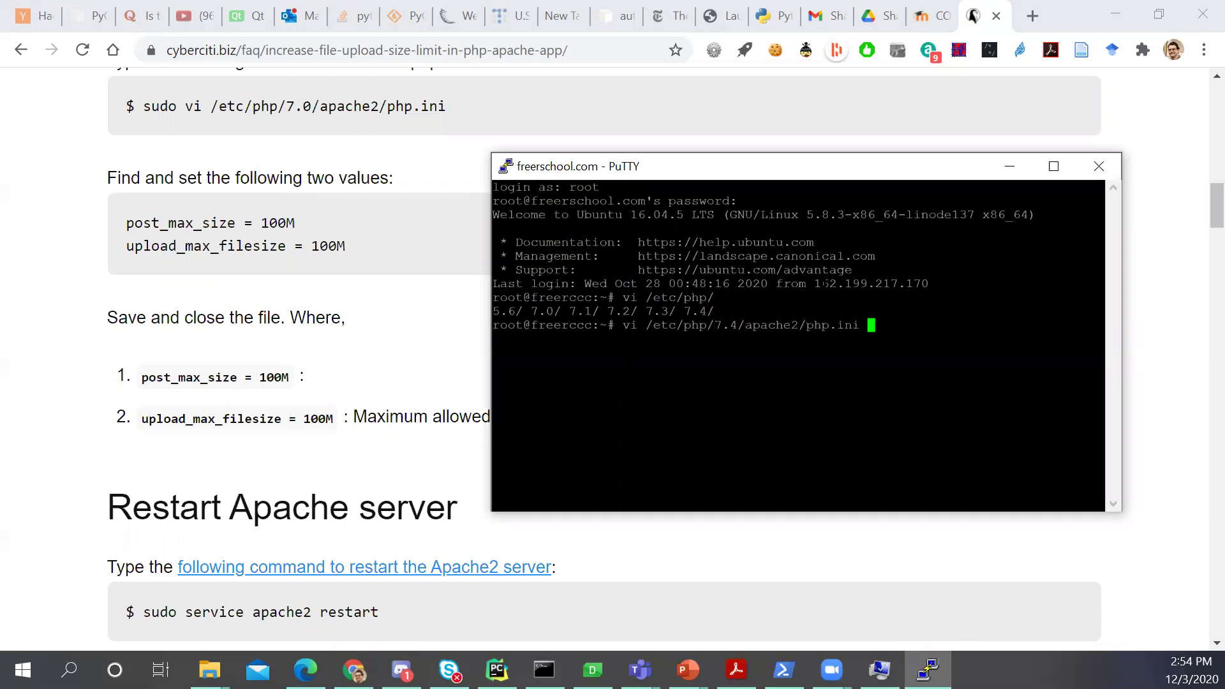
{"action": "key", "text": "Return"}
Find the post_max_size setting in php.ini
{"action": "type", "text": "/"}
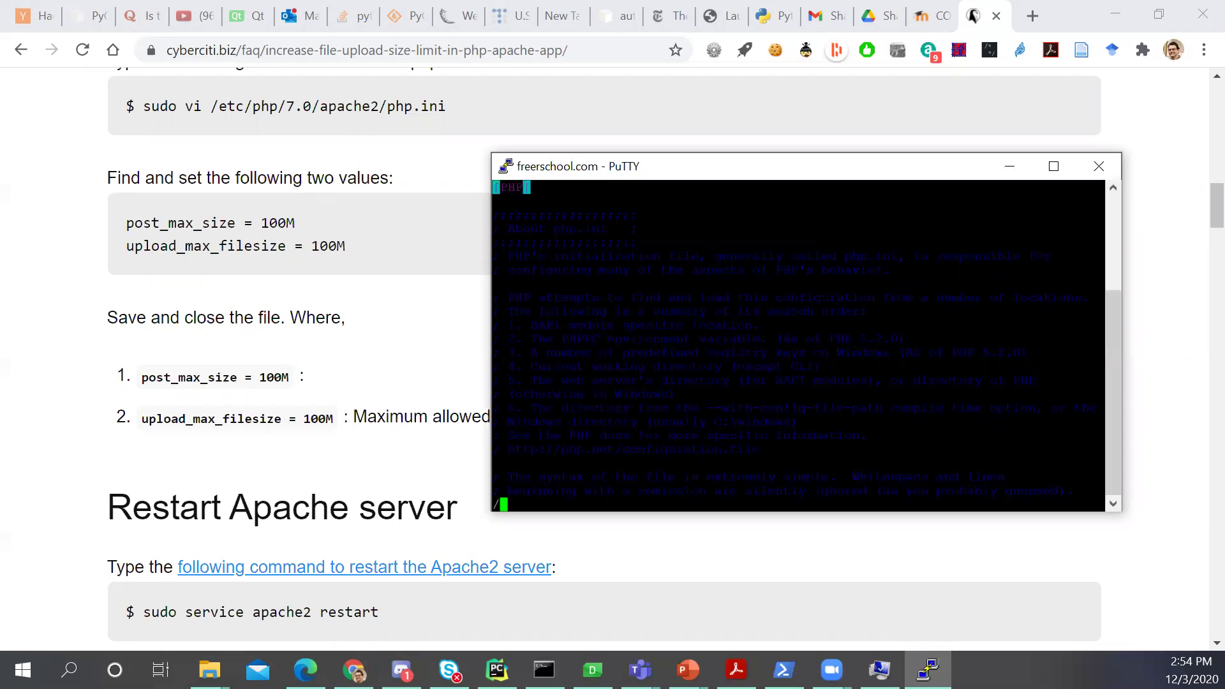
{"action": "type", "text": "post_max_size"}
{"action": "key", "text": "Return"}
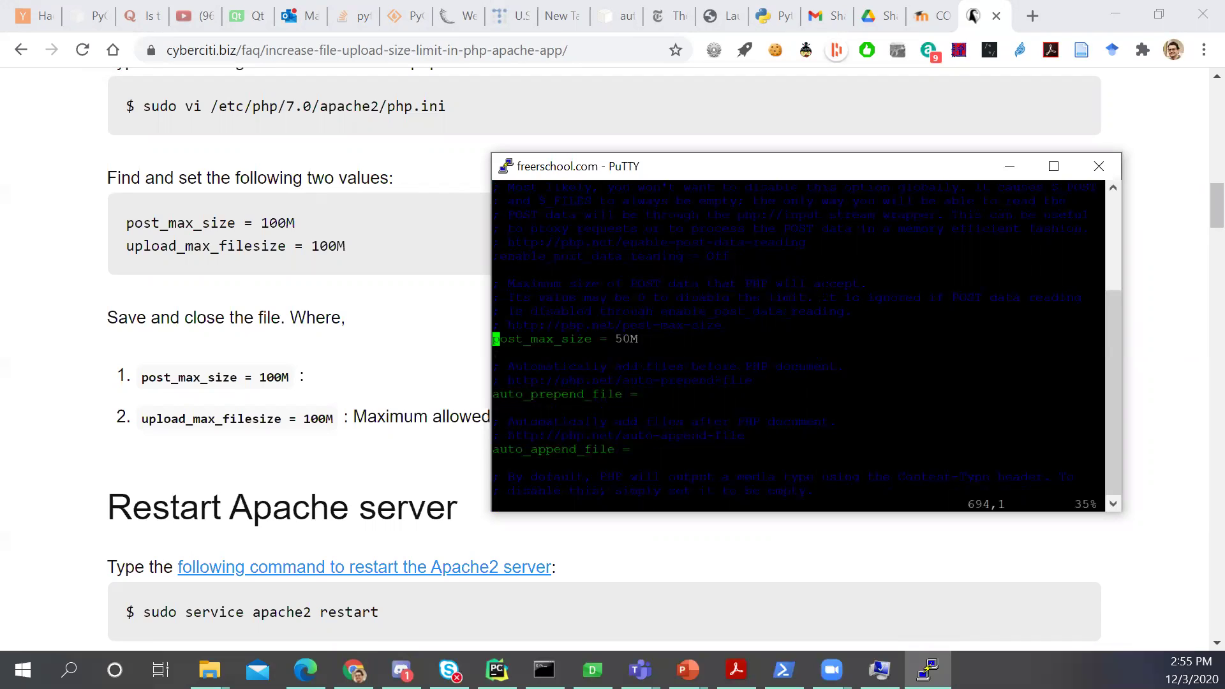
Locate upload_max_filesize in php.ini, set it to 50M, and save and close the file
{"action": "type", "text": "/upload)"}
{"action": "key", "text": "BackSpace"}
{"action": "type", "text": "_max"}
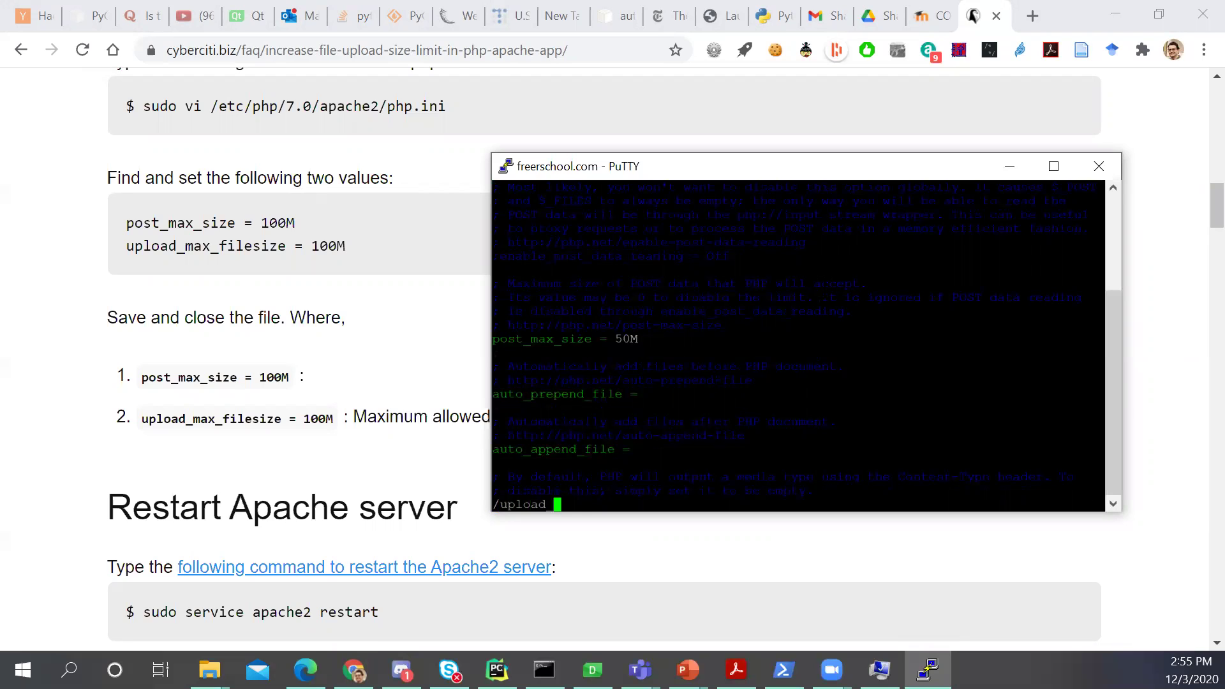
{"action": "key", "text": "Return"}
{"action": "key", "text": "Right"}
{"action": "key", "text": "Right"}
{"action": "key", "text": "Right"}
{"action": "key", "text": "Right"}
{"action": "key", "text": "Right"}
{"action": "key", "text": "Right"}
{"action": "key", "text": "Right"}
{"action": "key", "text": "Right"}
{"action": "key", "text": "Right"}
{"action": "key", "text": "Right"}
{"action": "key", "text": "Right"}
{"action": "key", "text": "Right"}
{"action": "key", "text": "Right"}
{"action": "key", "text": "Right"}
{"action": "key", "text": "Right"}
{"action": "key", "text": "Right"}
{"action": "key", "text": "Right"}
{"action": "key", "text": "Right"}
{"action": "key", "text": "Right"}
{"action": "key", "text": "Right"}
{"action": "key", "text": "i"}
{"action": "key", "text": "BackSpace"}
{"action": "type", "text": "50"}
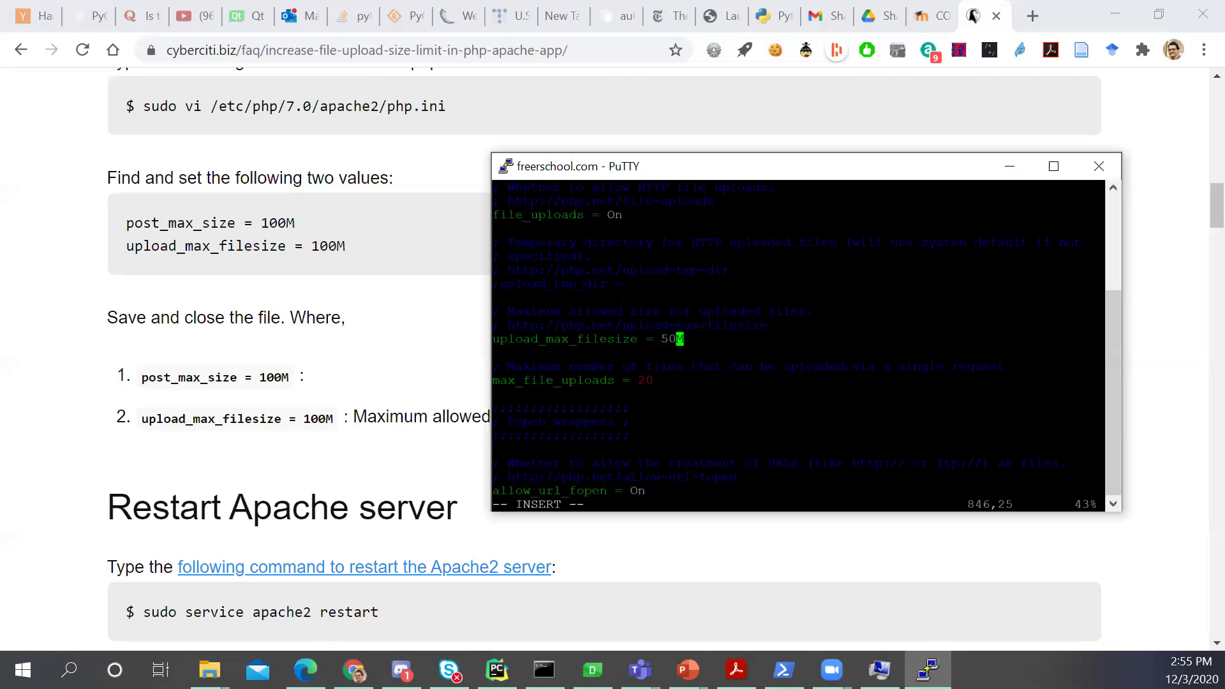
{"action": "key", "text": "Escape"}
{"action": "type", "text": ":wq"}
{"action": "key", "text": "Return"}
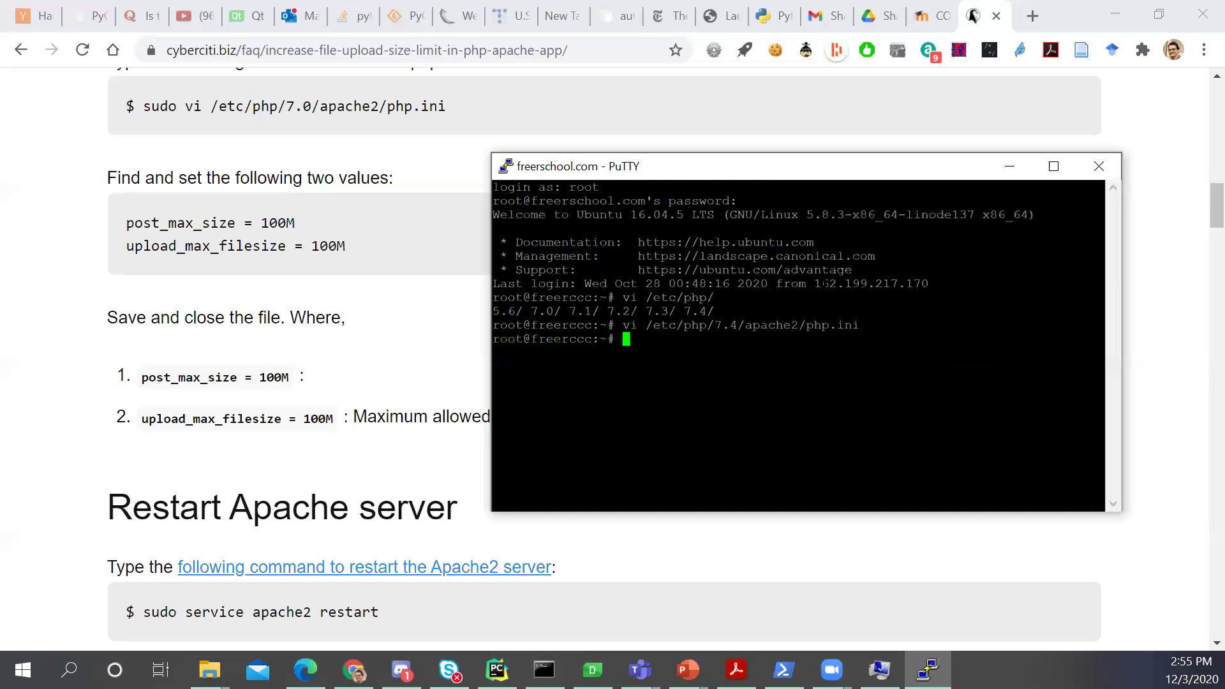
{"action": "type", "text": "restart apach"}
{"action": "key", "text": "BackSpace"}
{"action": "key", "text": "BackSpace"}
{"action": "key", "text": "BackSpace"}
{"action": "key", "text": "BackSpace"}
{"action": "key", "text": "BackSpace"}
{"action": "key", "text": "BackSpace"}
{"action": "key", "text": "BackSpace"}
{"action": "key", "text": "BackSpace"}
{"action": "key", "text": "BackSpace"}
{"action": "key", "text": "BackSpace"}
{"action": "key", "text": "BackSpace"}
{"action": "key", "text": "BackSpace"}
{"action": "key", "text": "BackSpace"}
Search the web for "ubuntu restart apache"
{"action": "left_click", "coordinate": [421, 55]}
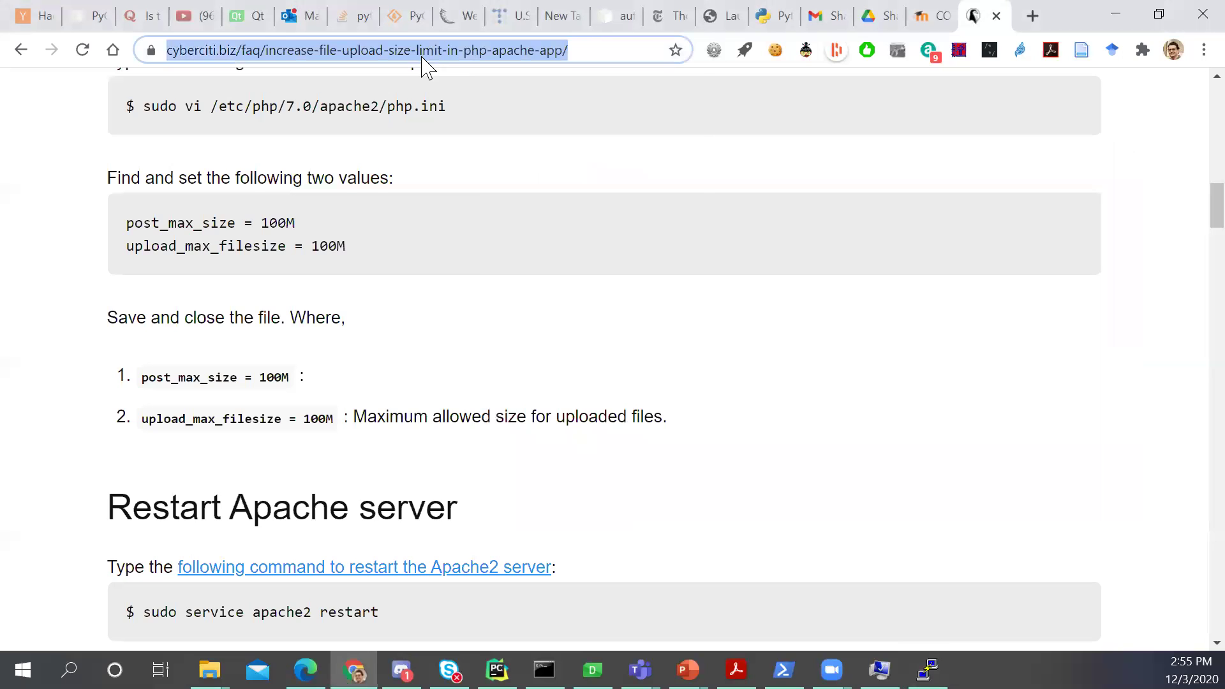
{"action": "type", "text": "ubuntu reastart apache"}
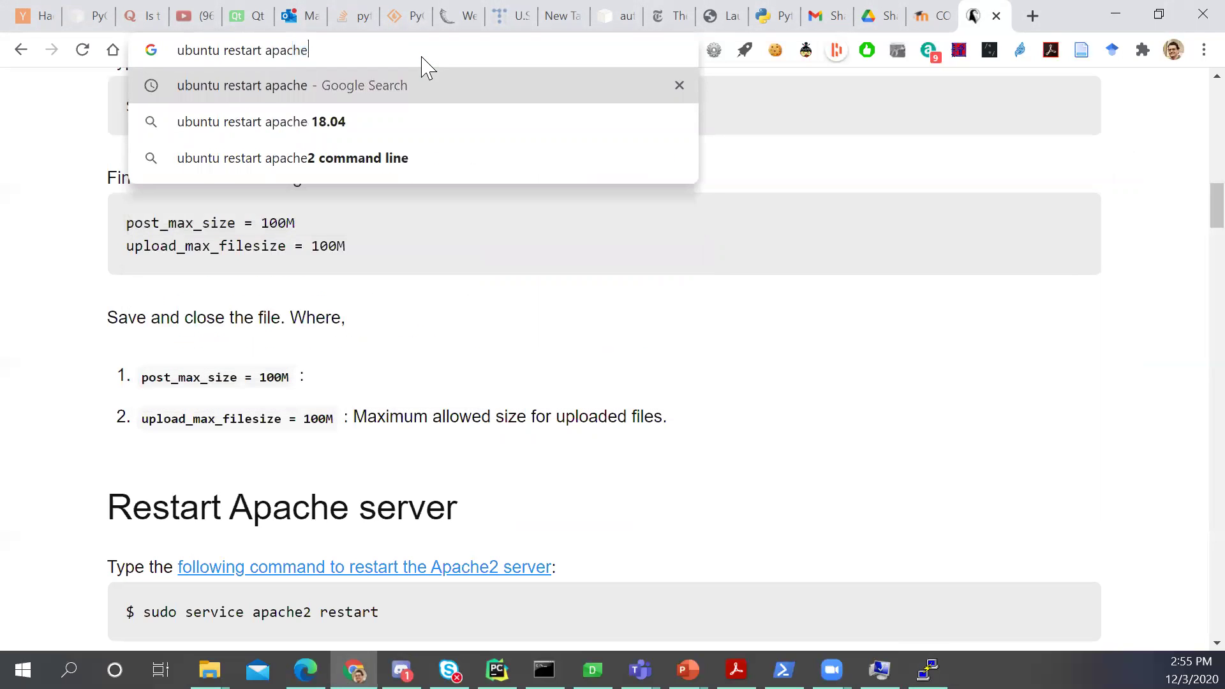
{"action": "key", "text": "Return"}
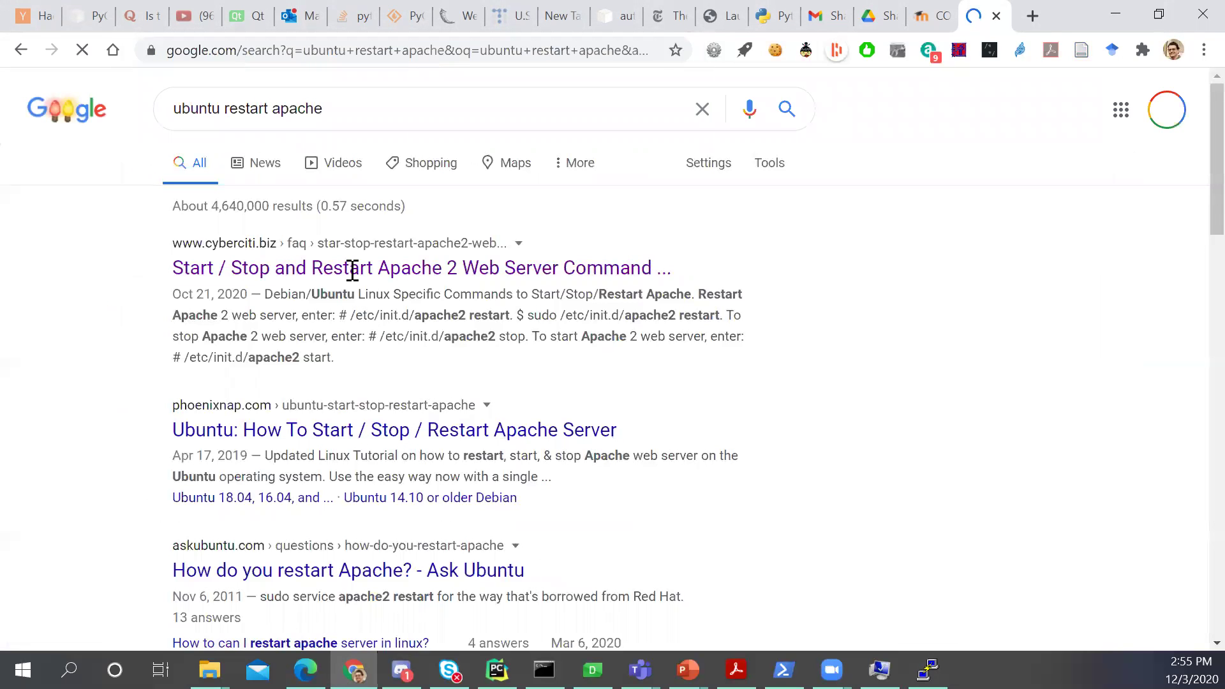
Open the cyberciti.biz article on restarting Apache 2 and copy the command /etc/init.d/apache2 restart
{"action": "left_click", "coordinate": [355, 275]}
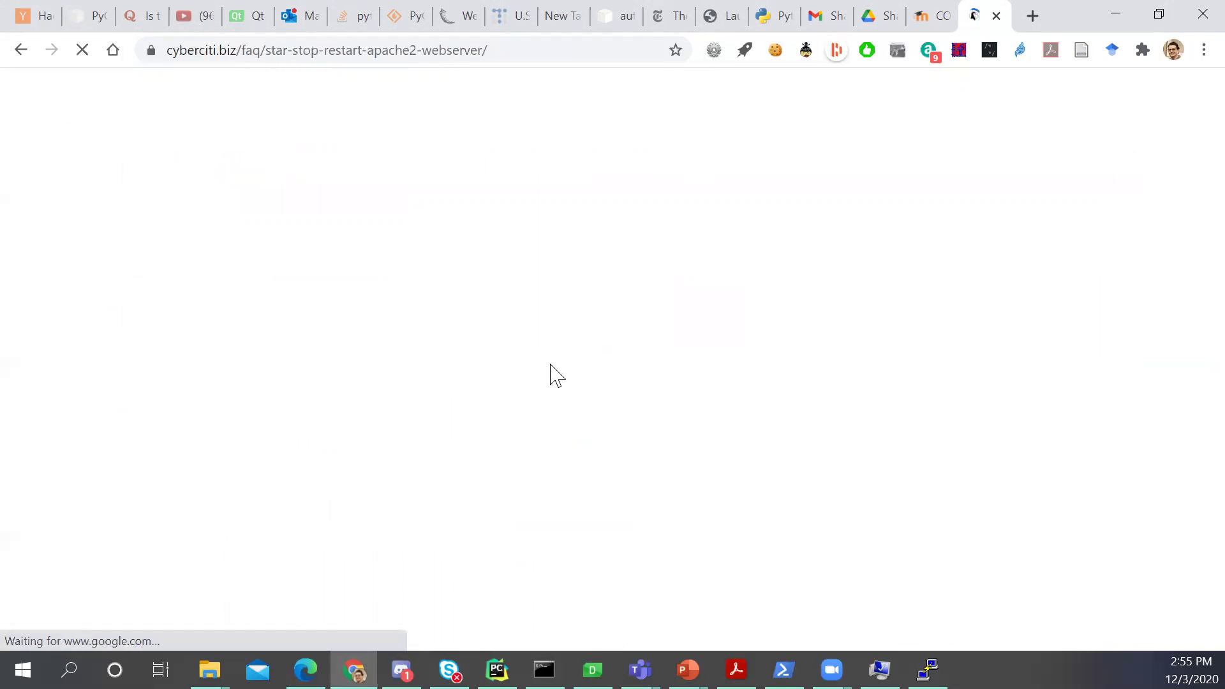
{"action": "scroll", "coordinate": [1190, 118], "scroll_direction": "down", "scroll_amount": 3}
{"action": "scroll", "coordinate": [1191, 118], "scroll_direction": "down", "scroll_amount": 20}
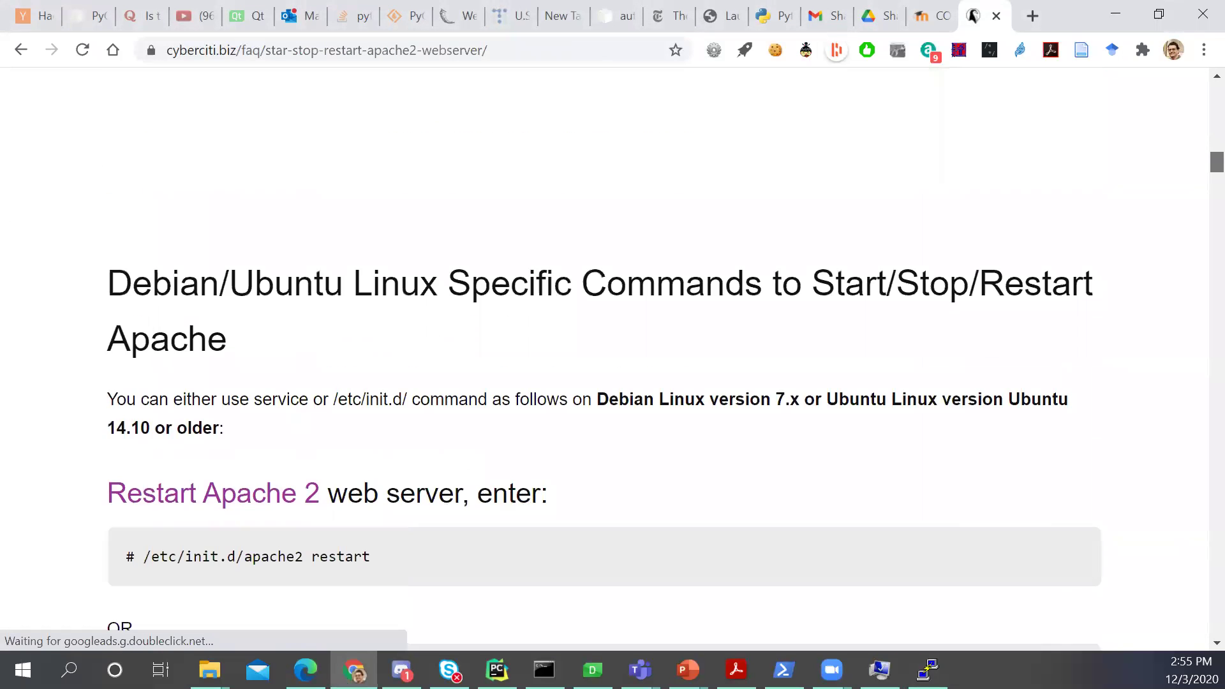
{"action": "scroll", "coordinate": [438, 544], "scroll_direction": "down", "scroll_amount": 2}
{"action": "left_click_drag", "start_coordinate": [411, 457], "coordinate": [142, 451]}
{"action": "right_click", "coordinate": [167, 454]}
{"action": "left_click", "coordinate": [192, 465]}
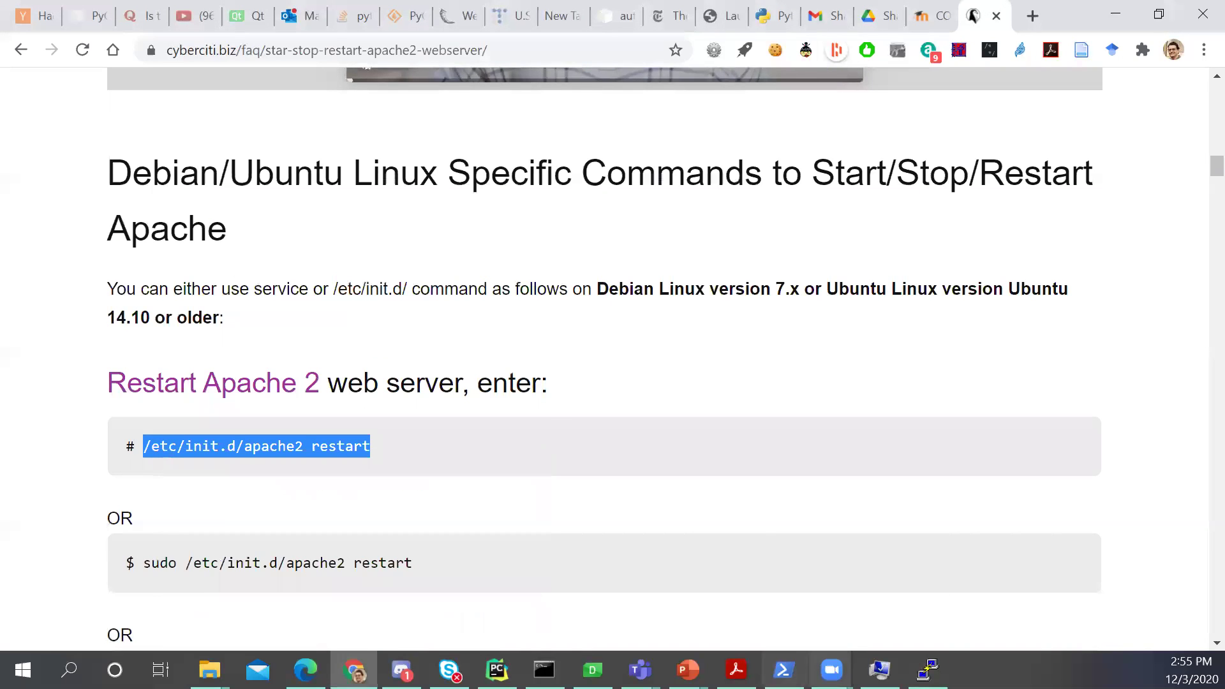
Run /etc/init.d/apache2 restart in the PuTTY session and return to the assignment's Edit submission page in the browser
{"action": "left_click", "coordinate": [927, 669]}
{"action": "key", "text": "shift+Insert"}
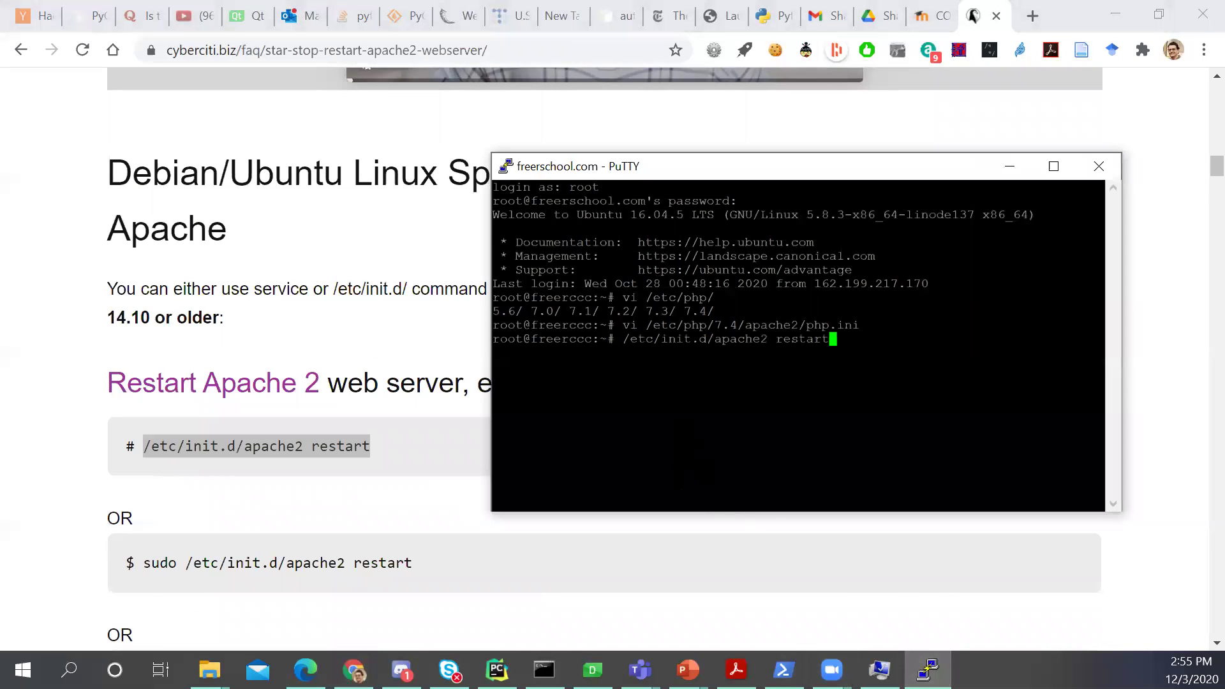
{"action": "key", "text": "Return"}
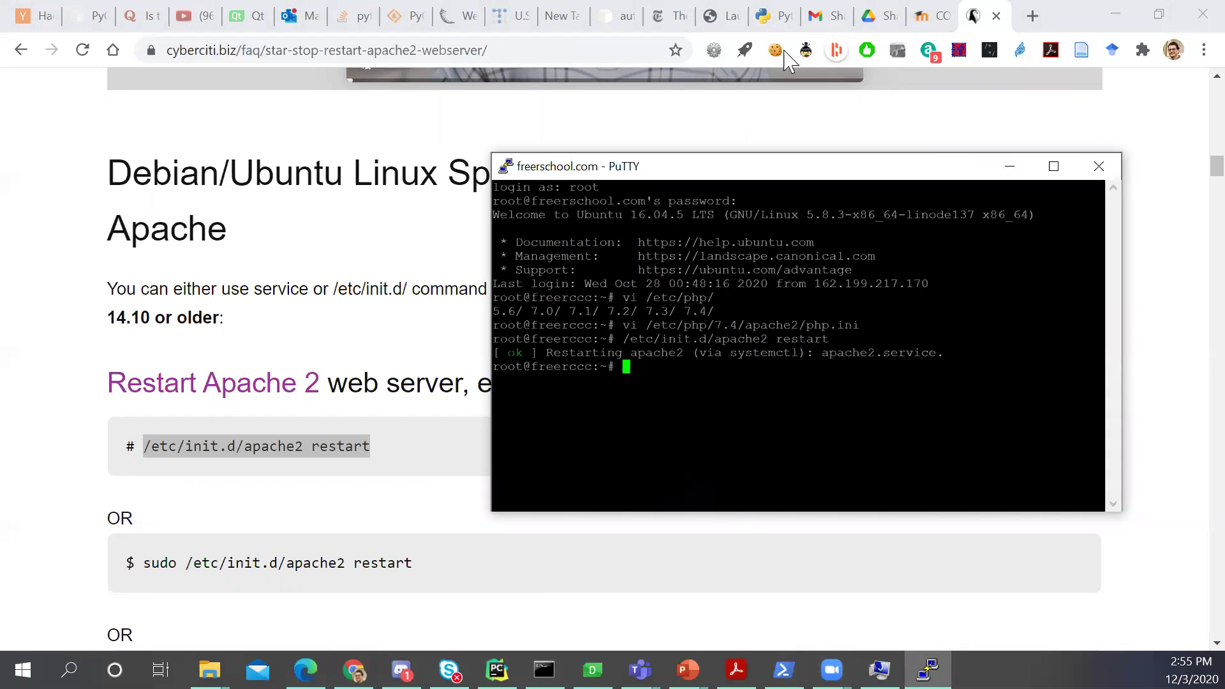
{"action": "left_click", "coordinate": [926, 16]}
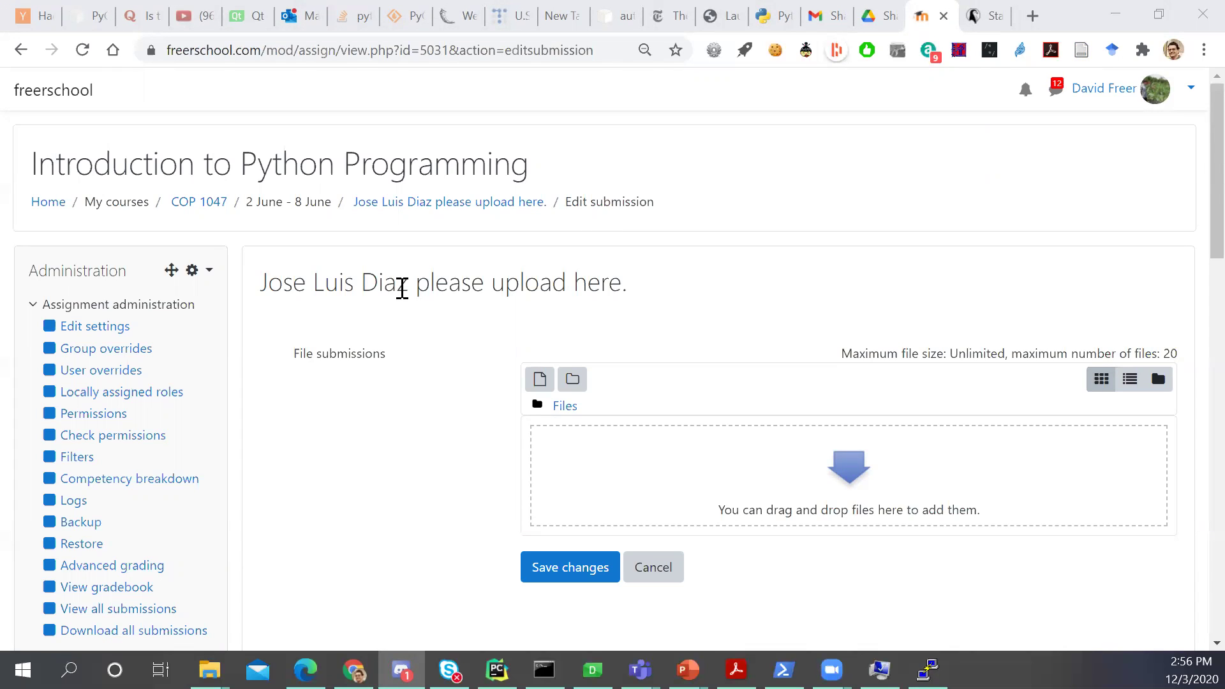
Reopen /etc/php/7.4/apache2/php.ini in vi in the PuTTY session and search it for 50M
{"action": "left_click", "coordinate": [926, 667]}
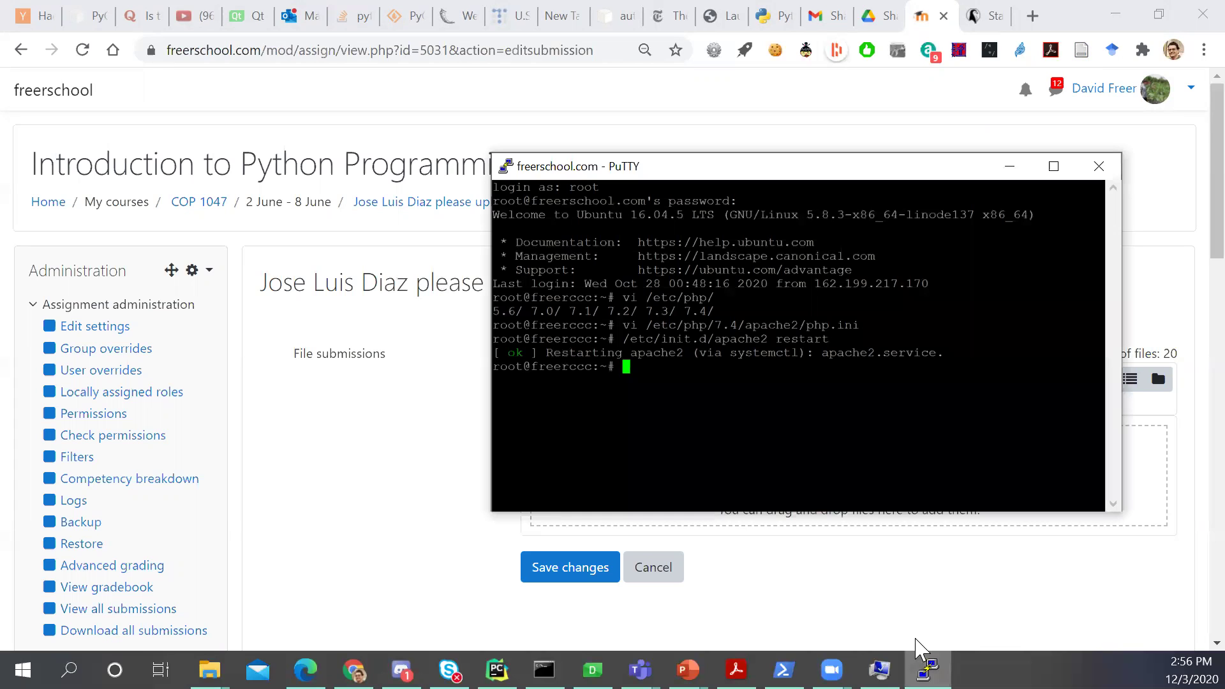
{"action": "key", "text": "Up"}
{"action": "key", "text": "Up"}
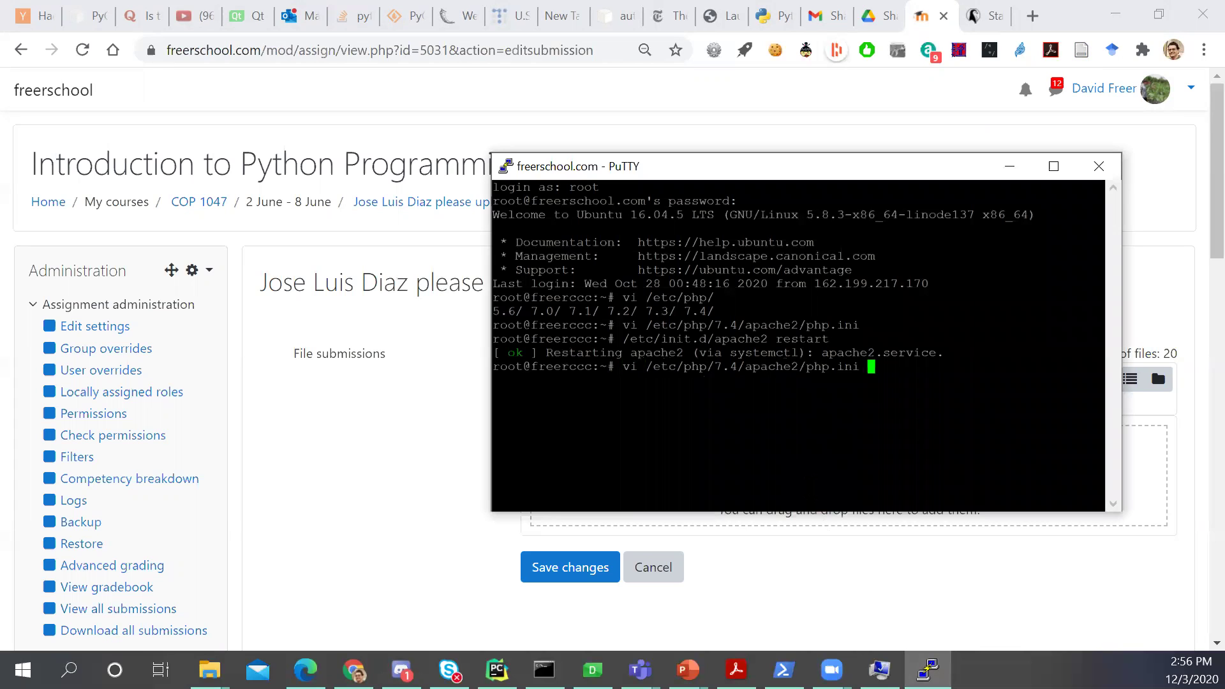
{"action": "key", "text": "Return"}
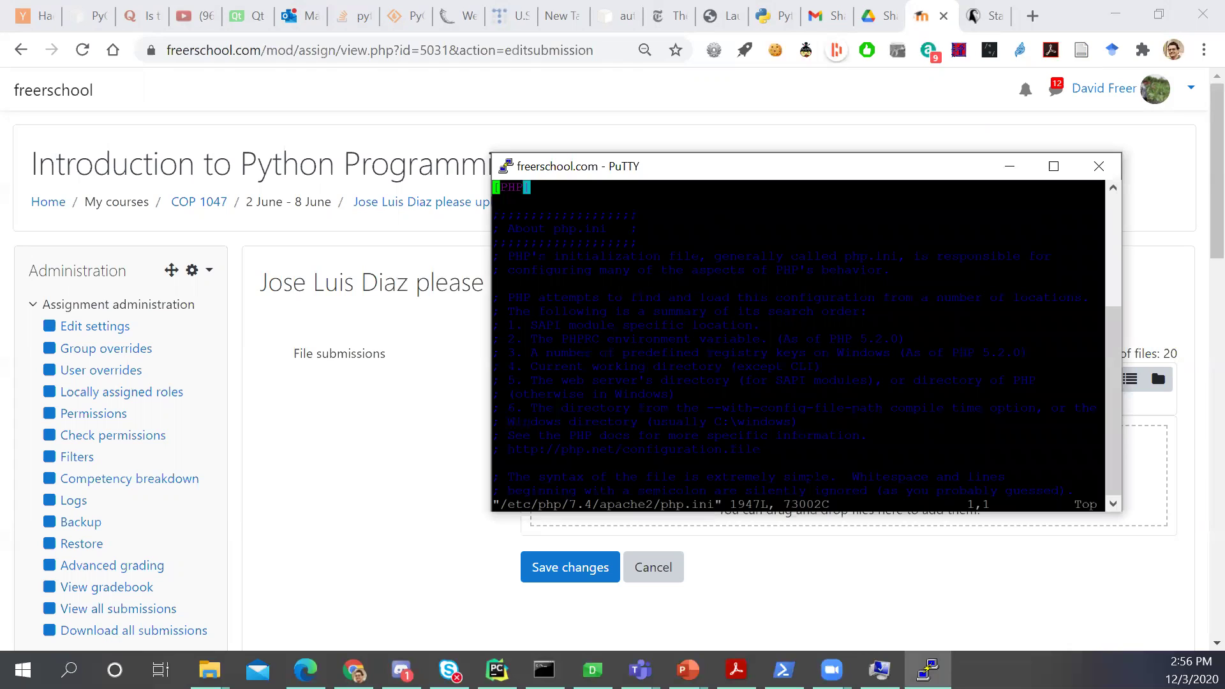
{"action": "key", "text": "slash"}
{"action": "type", "text": "50M"}
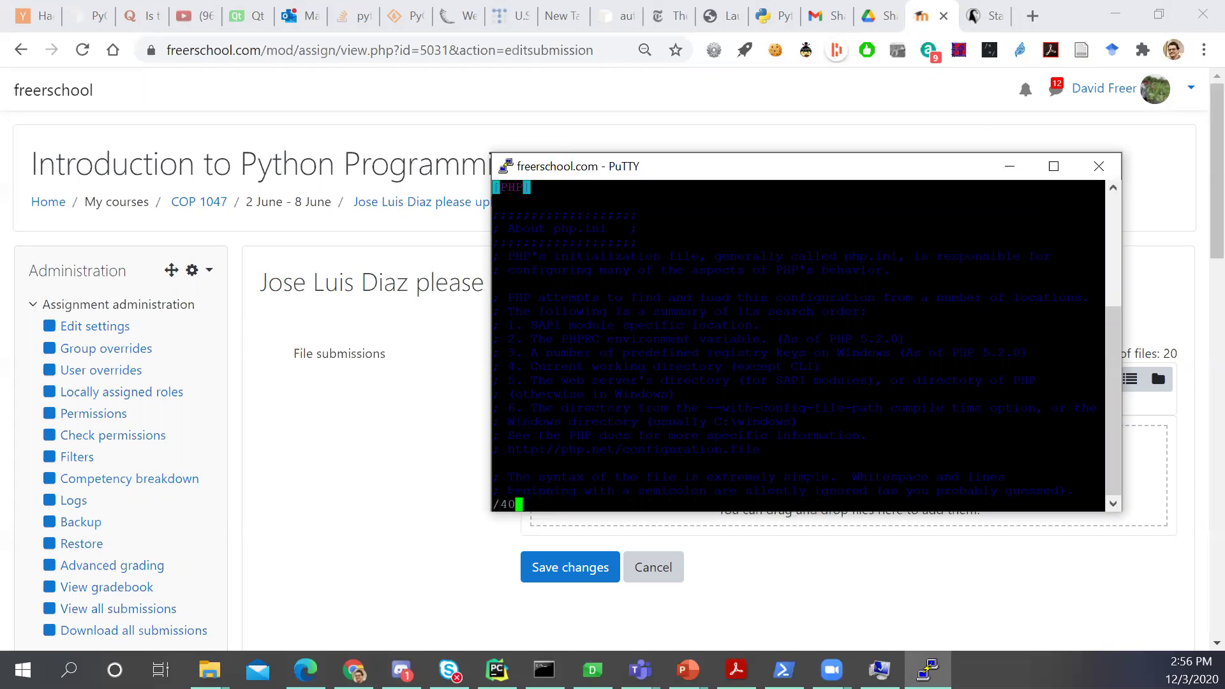
{"action": "key", "text": "Return"}
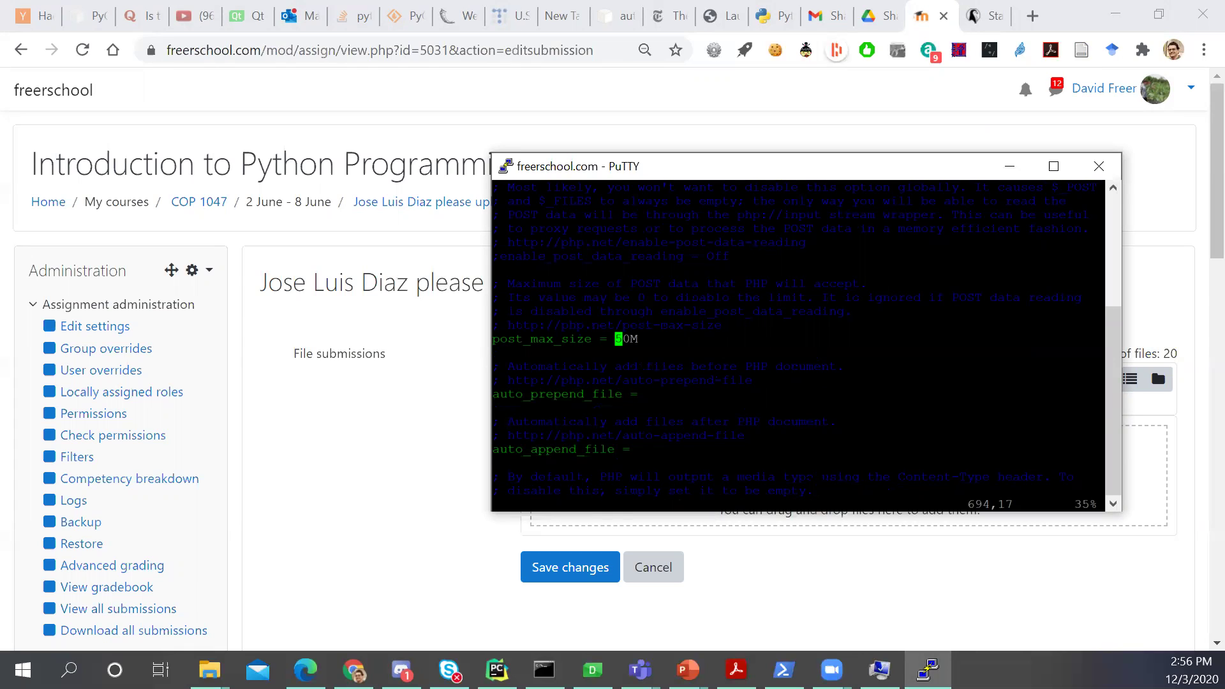
Examine the php.ini settings that follow post_max_size
{"action": "key", "text": "Down"}
{"action": "key", "text": "Down"}
{"action": "key", "text": "Down"}
{"action": "key", "text": "Down"}
{"action": "key", "text": "Down"}
{"action": "key", "text": "Down"}
{"action": "key", "text": "Down"}
{"action": "key", "text": "Down"}
{"action": "key", "text": "Down"}
{"action": "key", "text": "Down"}
{"action": "key", "text": "Down"}
{"action": "key", "text": "Down"}
{"action": "key", "text": "Down"}
{"action": "key", "text": "Down"}
{"action": "key", "text": "Down"}
{"action": "key", "text": "Down"}
{"action": "key", "text": "Down"}
{"action": "key", "text": "Down"}
{"action": "key", "text": "Up"}
{"action": "key", "text": "Up"}
{"action": "key", "text": "Up"}
{"action": "key", "text": "Up"}
{"action": "key", "text": "Up"}
{"action": "key", "text": "Up"}
{"action": "key", "text": "Up"}
{"action": "key", "text": "Up"}
{"action": "key", "text": "Up"}
{"action": "key", "text": "Up"}
{"action": "key", "text": "Up"}
{"action": "key", "text": "Up"}
{"action": "key", "text": "Up"}
{"action": "key", "text": "Up"}
{"action": "key", "text": "Up"}
{"action": "key", "text": "Up"}
{"action": "key", "text": "Up"}
{"action": "key", "text": "Up"}
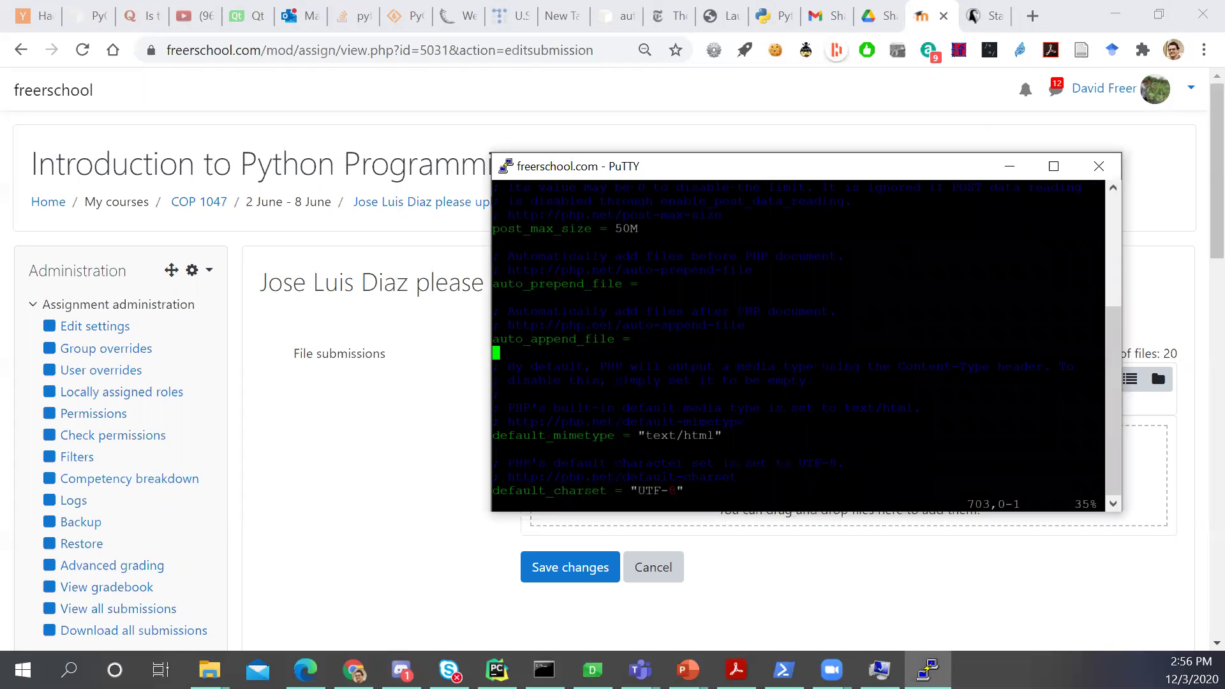
Examine the php.ini settings from auto_append_file down to the File Uploads section
{"action": "key", "text": "Right"}
{"action": "key", "text": "Right"}
{"action": "key", "text": "Down"}
{"action": "key", "text": "Down"}
{"action": "key", "text": "Down"}
{"action": "key", "text": "Down"}
{"action": "key", "text": "Down"}
{"action": "key", "text": "Down"}
{"action": "key", "text": "Down"}
{"action": "key", "text": "Down"}
{"action": "key", "text": "Down"}
{"action": "key", "text": "Down"}
{"action": "key", "text": "Down"}
{"action": "key", "text": "Down"}
{"action": "key", "text": "Down"}
{"action": "key", "text": "Down"}
{"action": "key", "text": "Down"}
{"action": "key", "text": "Down"}
{"action": "key", "text": "Down"}
{"action": "key", "text": "Down"}
{"action": "key", "text": "Down"}
{"action": "key", "text": "Down"}
{"action": "key", "text": "Down"}
{"action": "key", "text": "End"}
{"action": "key", "text": "Down"}
{"action": "key", "text": "Down"}
{"action": "key", "text": "Down"}
{"action": "key", "text": "Down"}
{"action": "key", "text": "Down"}
{"action": "key", "text": "Down"}
{"action": "key", "text": "Down"}
{"action": "key", "text": "Down"}
{"action": "key", "text": "Down"}
{"action": "key", "text": "Down"}
{"action": "key", "text": "Down"}
{"action": "key", "text": "Down"}
{"action": "key", "text": "Down"}
{"action": "key", "text": "Down"}
{"action": "key", "text": "Down"}
{"action": "key", "text": "Down"}
{"action": "key", "text": "Down"}
{"action": "key", "text": "Down"}
{"action": "key", "text": "Down"}
{"action": "key", "text": "Down"}
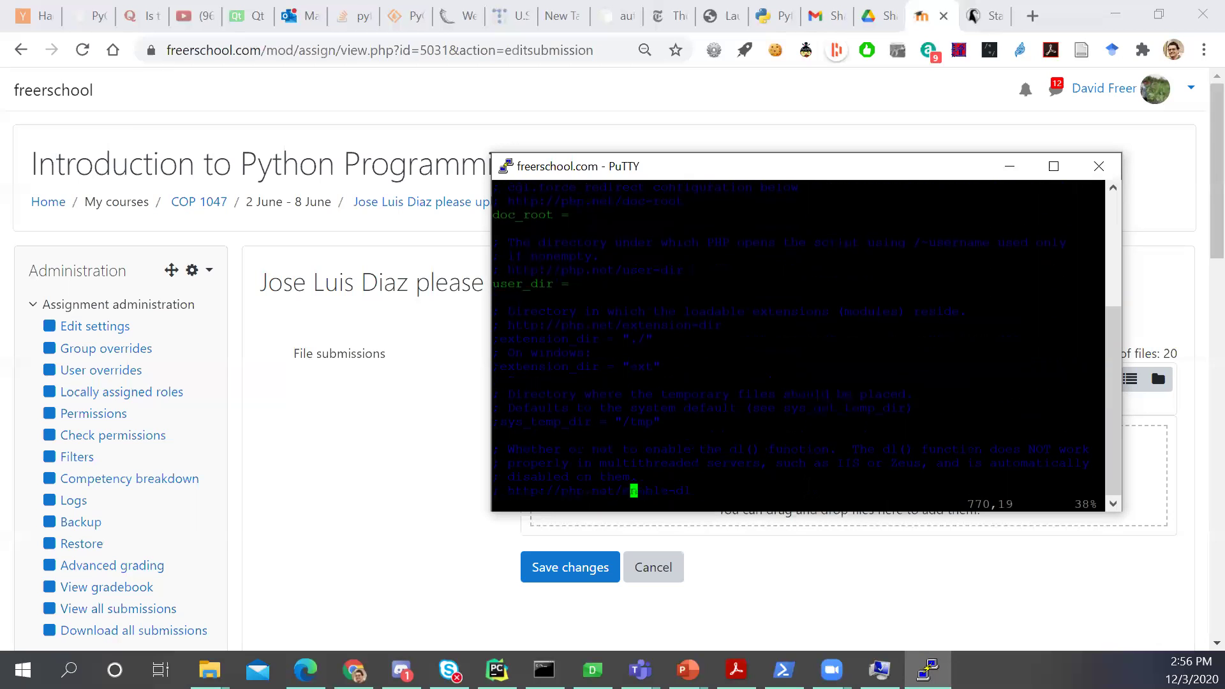
{"action": "key", "text": "Down"}
{"action": "key", "text": "Down"}
{"action": "key", "text": "Down"}
{"action": "key", "text": "Down"}
{"action": "key", "text": "Down"}
{"action": "key", "text": "Down"}
{"action": "key", "text": "Down"}
{"action": "key", "text": "Down"}
{"action": "key", "text": "Down"}
{"action": "key", "text": "Down"}
{"action": "key", "text": "Down"}
{"action": "key", "text": "Down"}
{"action": "key", "text": "Down"}
{"action": "key", "text": "Down"}
{"action": "key", "text": "Down"}
{"action": "key", "text": "Down"}
{"action": "key", "text": "Down"}
{"action": "key", "text": "Down"}
{"action": "key", "text": "Down"}
{"action": "key", "text": "Down"}
{"action": "key", "text": "Down"}
{"action": "key", "text": "Down"}
{"action": "key", "text": "Down"}
{"action": "key", "text": "Down"}
{"action": "key", "text": "Down"}
{"action": "key", "text": "Down"}
{"action": "key", "text": "Down"}
{"action": "key", "text": "Down"}
{"action": "key", "text": "Down"}
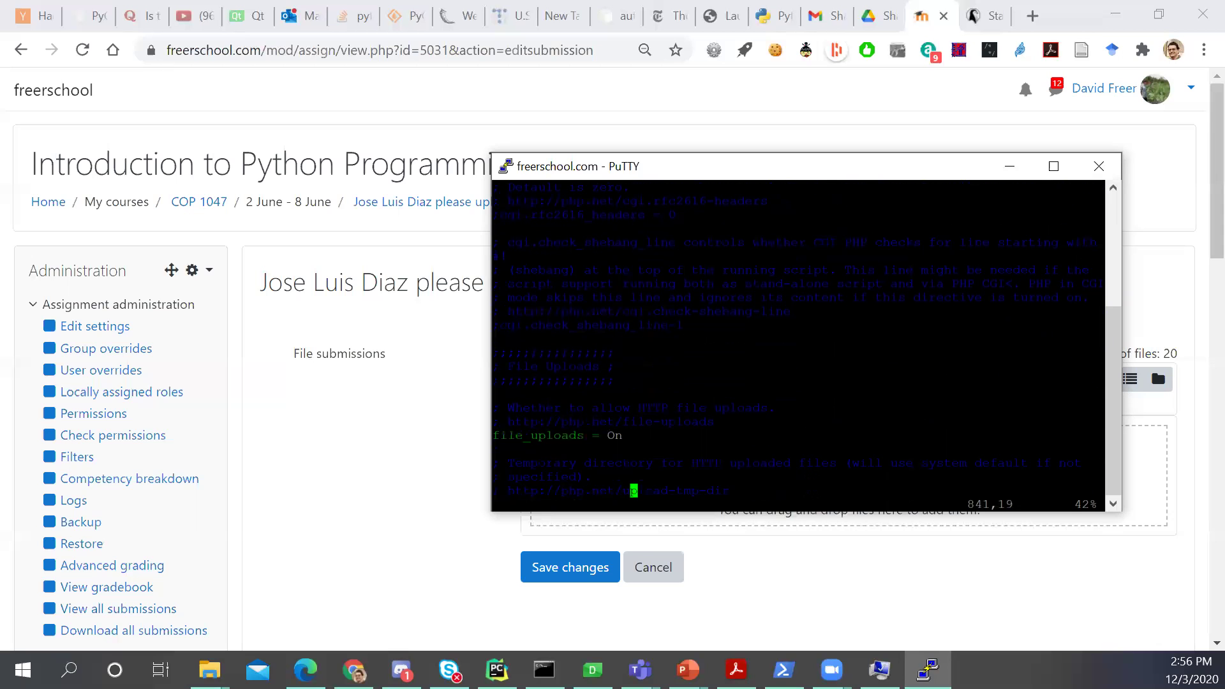
Search php.ini for upload_ and inspect the lines around the temporary upload directory setting
{"action": "type", "text": "/upload_"}
{"action": "key", "text": "Return"}
{"action": "key", "text": "Return"}
{"action": "key", "text": "Return"}
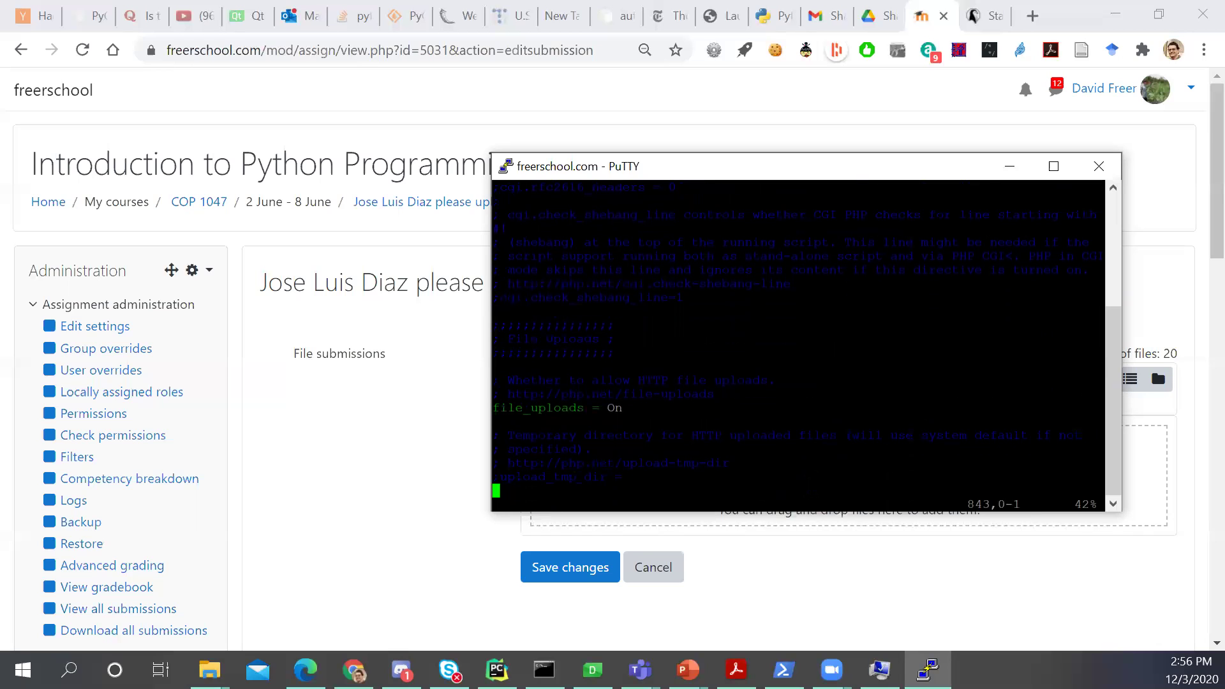
Look up the upload_max_filesize directive in the cyberciti.biz upload limit article, and search php.ini for upload_max in the PuTTY session
{"action": "left_click", "coordinate": [974, 15]}
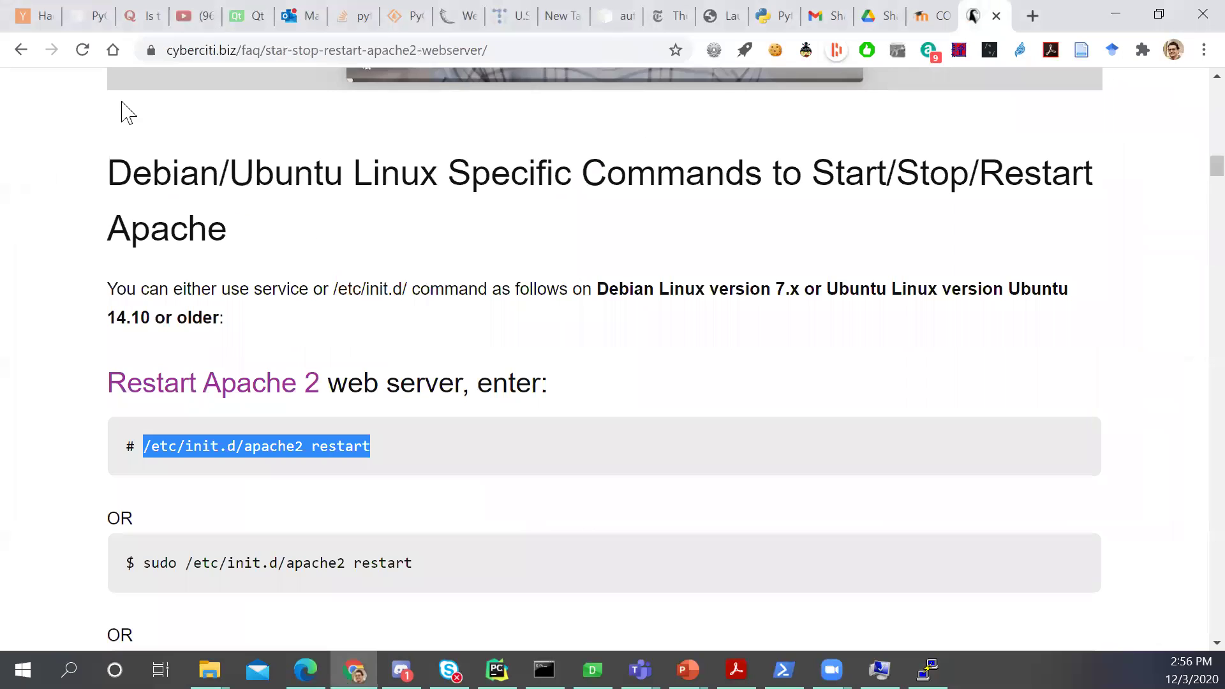
{"action": "left_click", "coordinate": [15, 51]}
{"action": "left_click", "coordinate": [19, 50]}
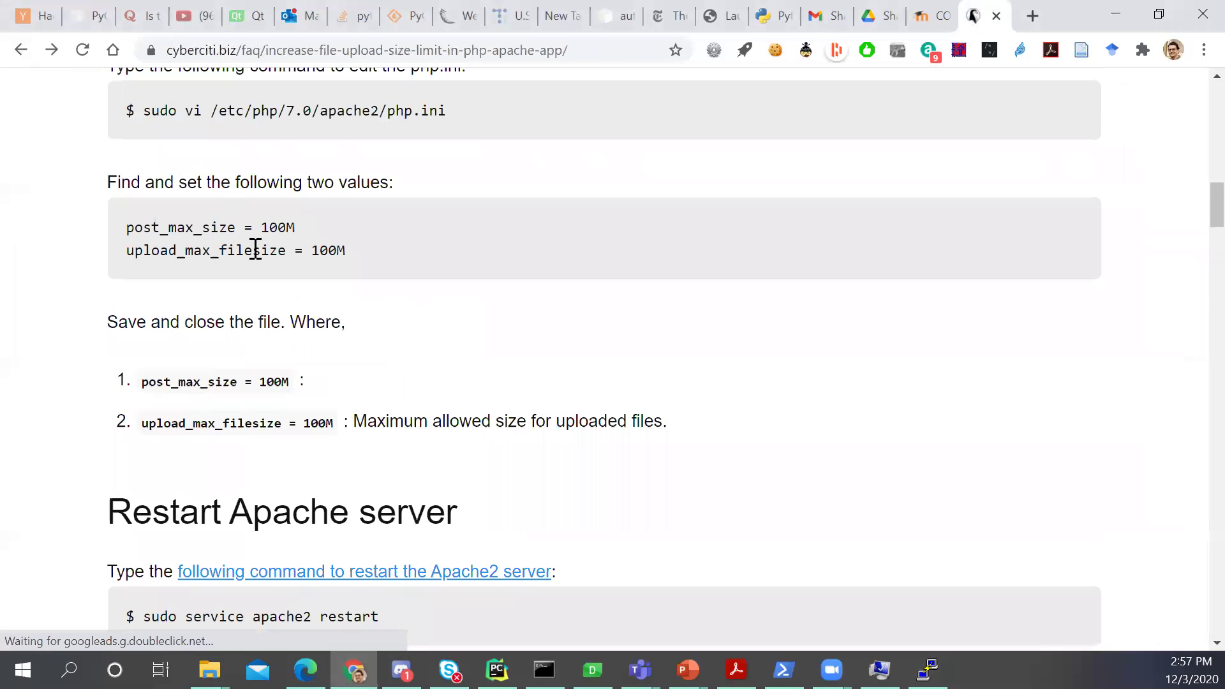
{"action": "double_click", "coordinate": [216, 250]}
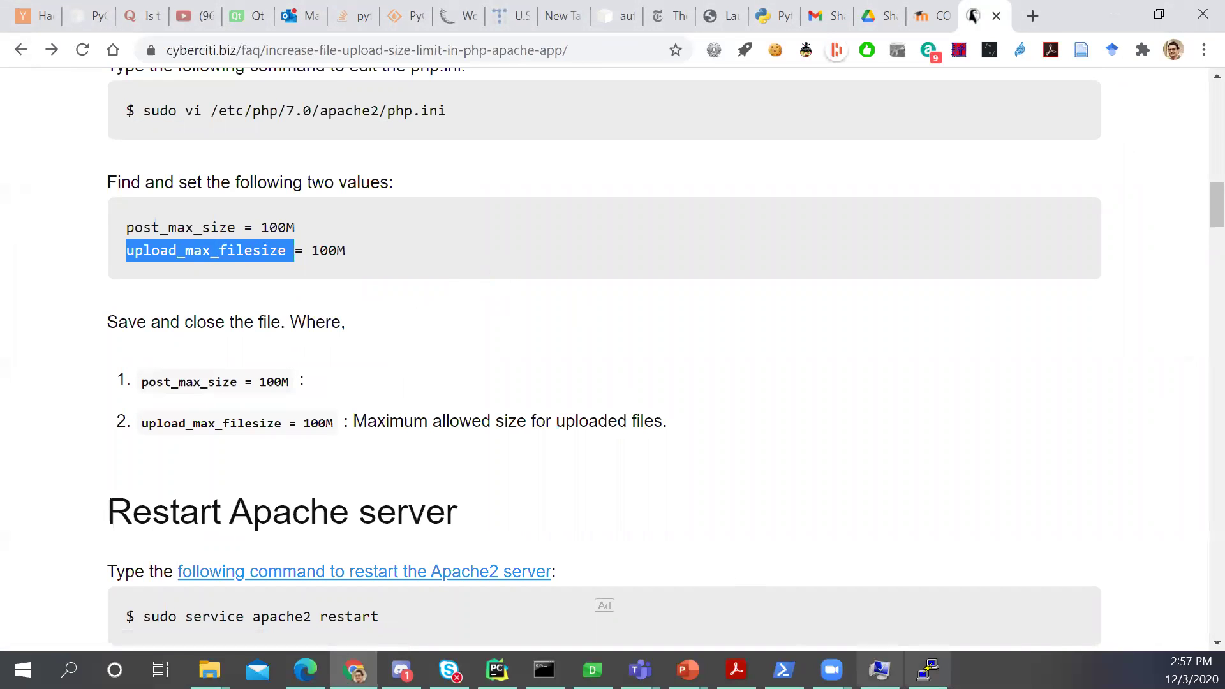
{"action": "left_click", "coordinate": [927, 670]}
{"action": "type", "text": "/upload_max_"}
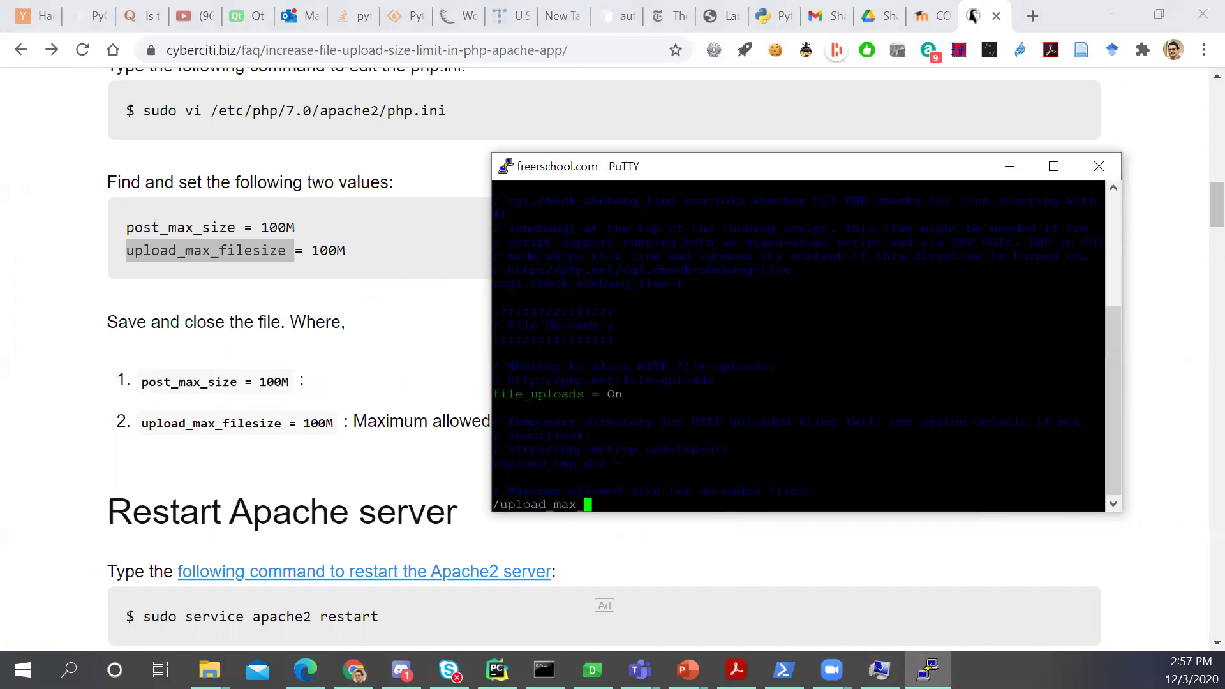
{"action": "key", "text": "Return"}
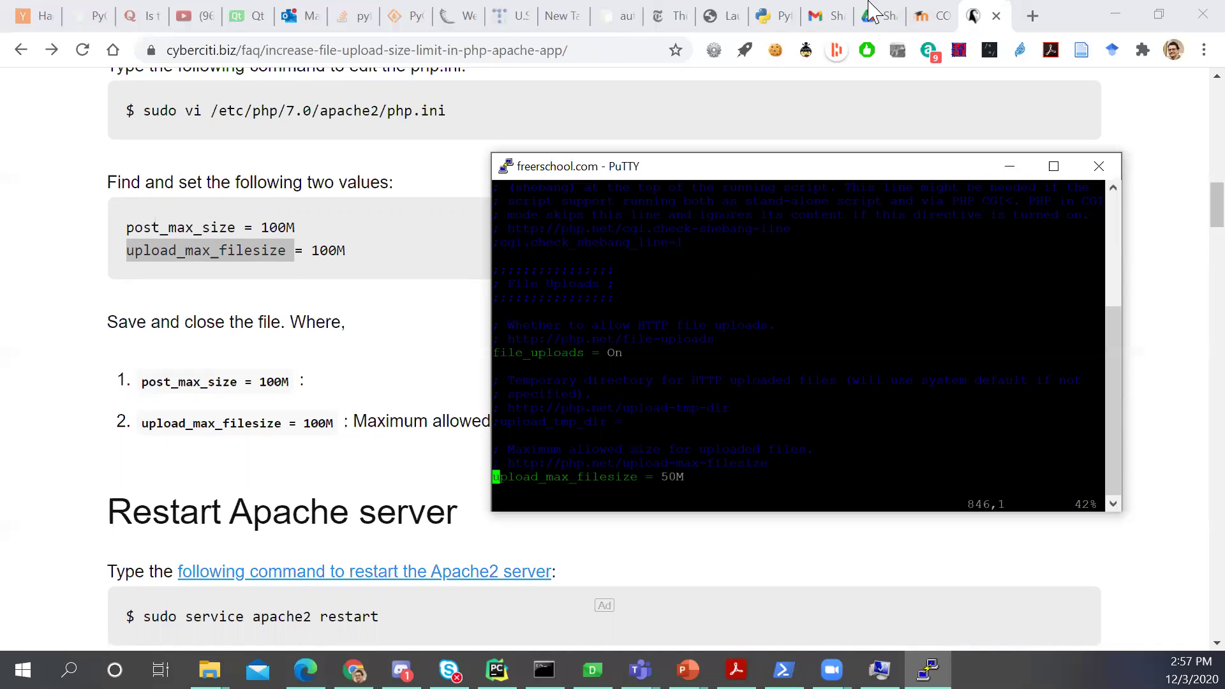
Open the course site's PHP info page from the Server section of site administration in the browser, and highlight the PHP version number
{"action": "left_click", "coordinate": [925, 16]}
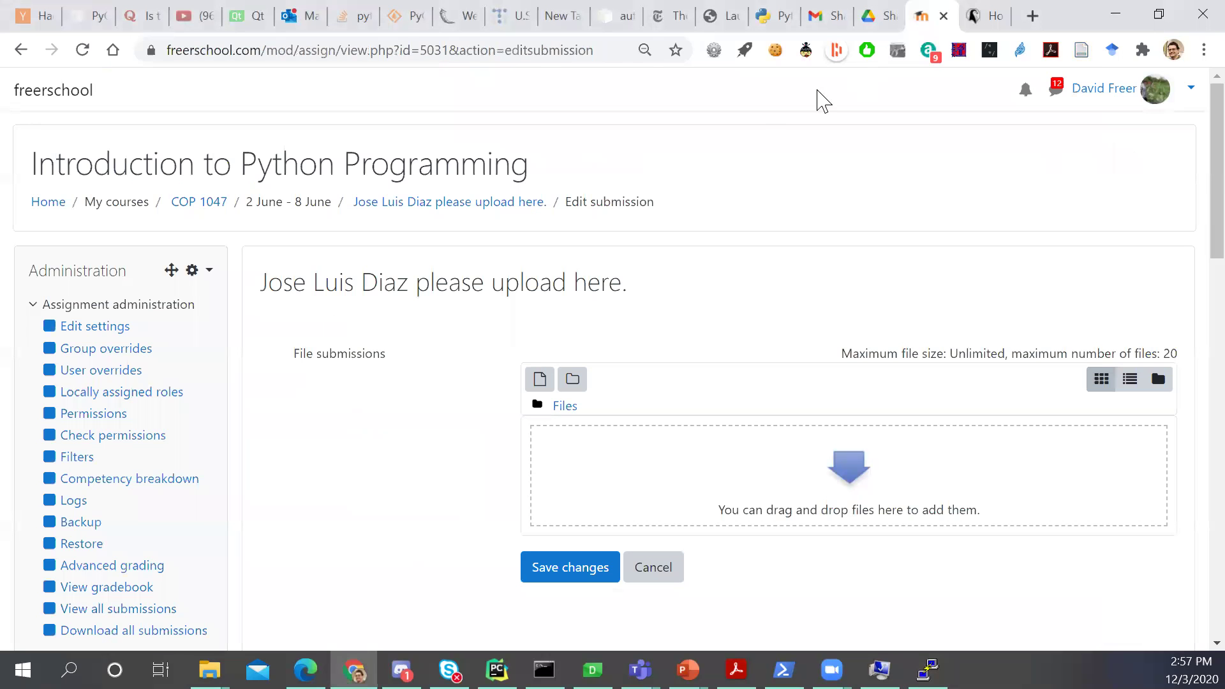
{"action": "left_click", "coordinate": [51, 203]}
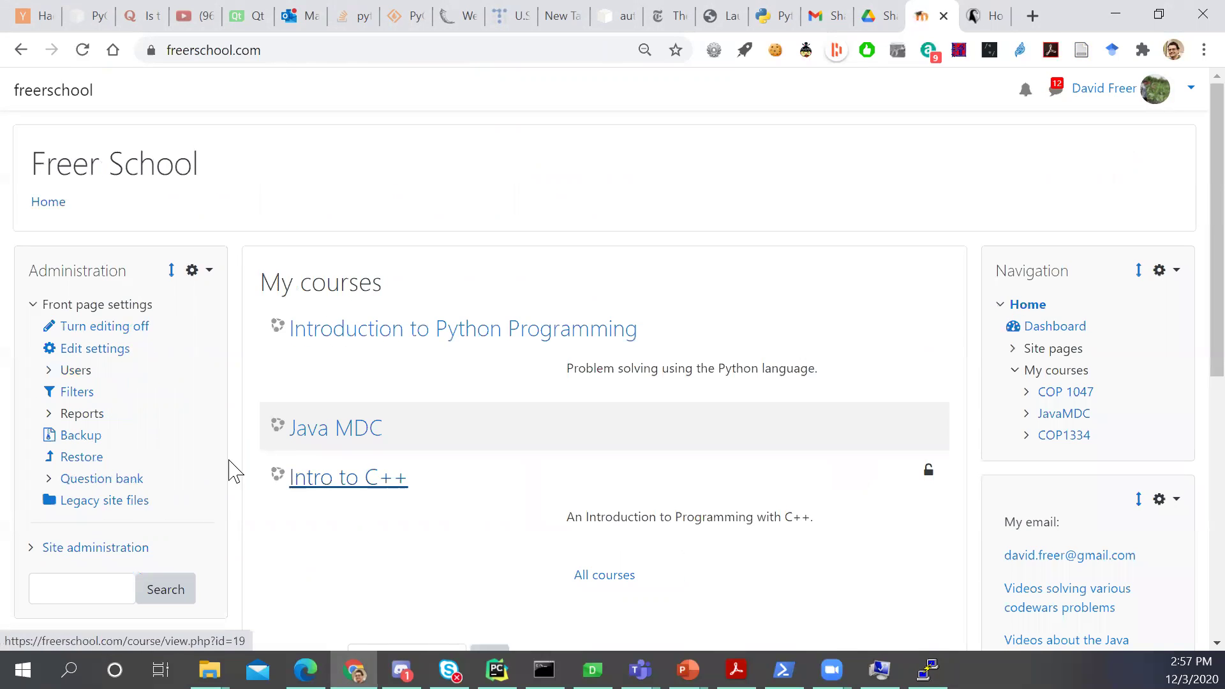
{"action": "left_click", "coordinate": [111, 550]}
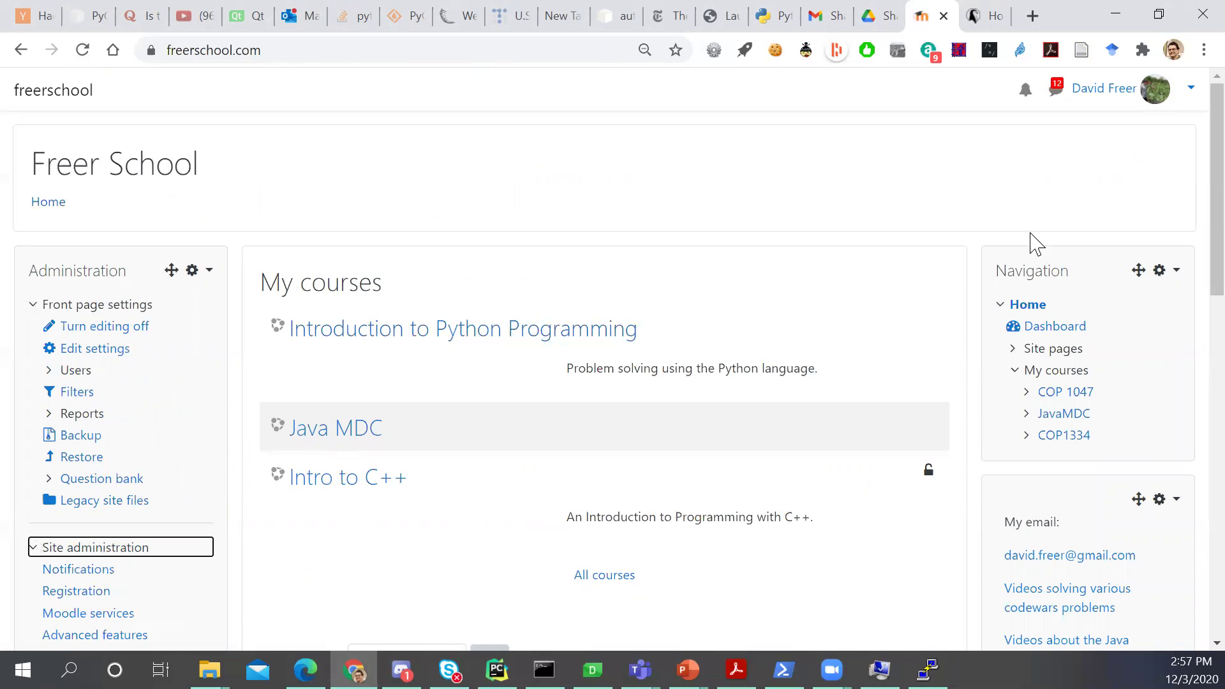
{"action": "scroll", "coordinate": [1187, 191], "scroll_direction": "down", "scroll_amount": 5}
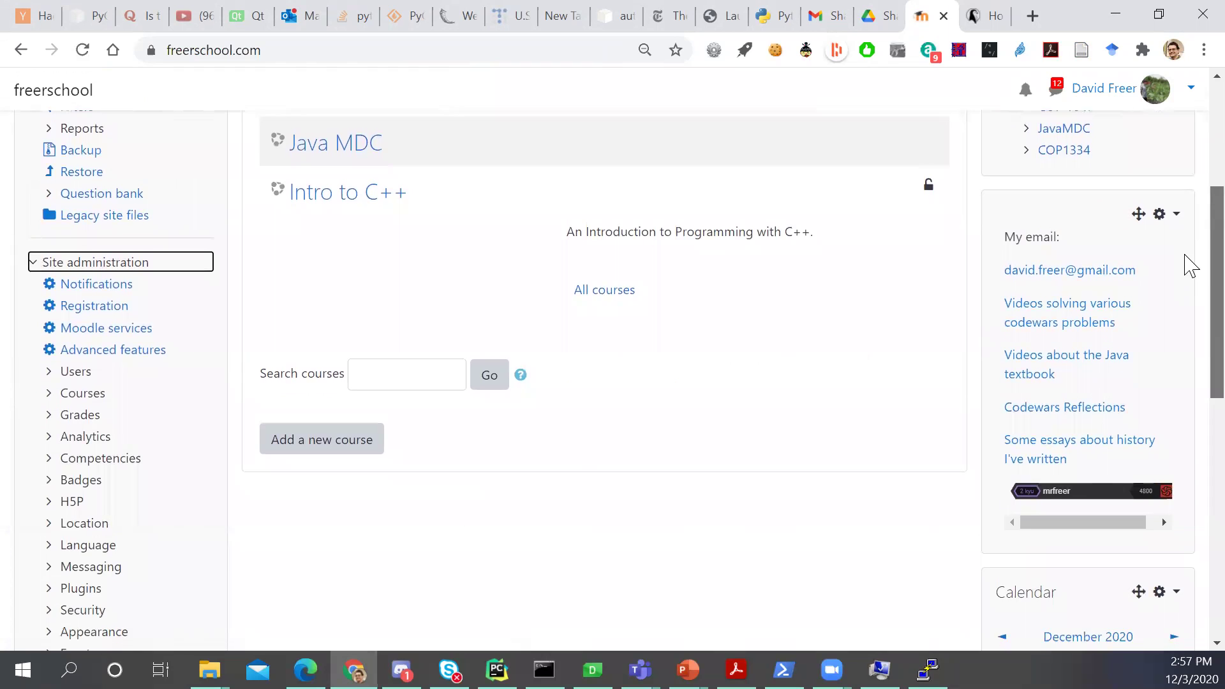
{"action": "scroll", "coordinate": [1190, 294], "scroll_direction": "down", "scroll_amount": 2}
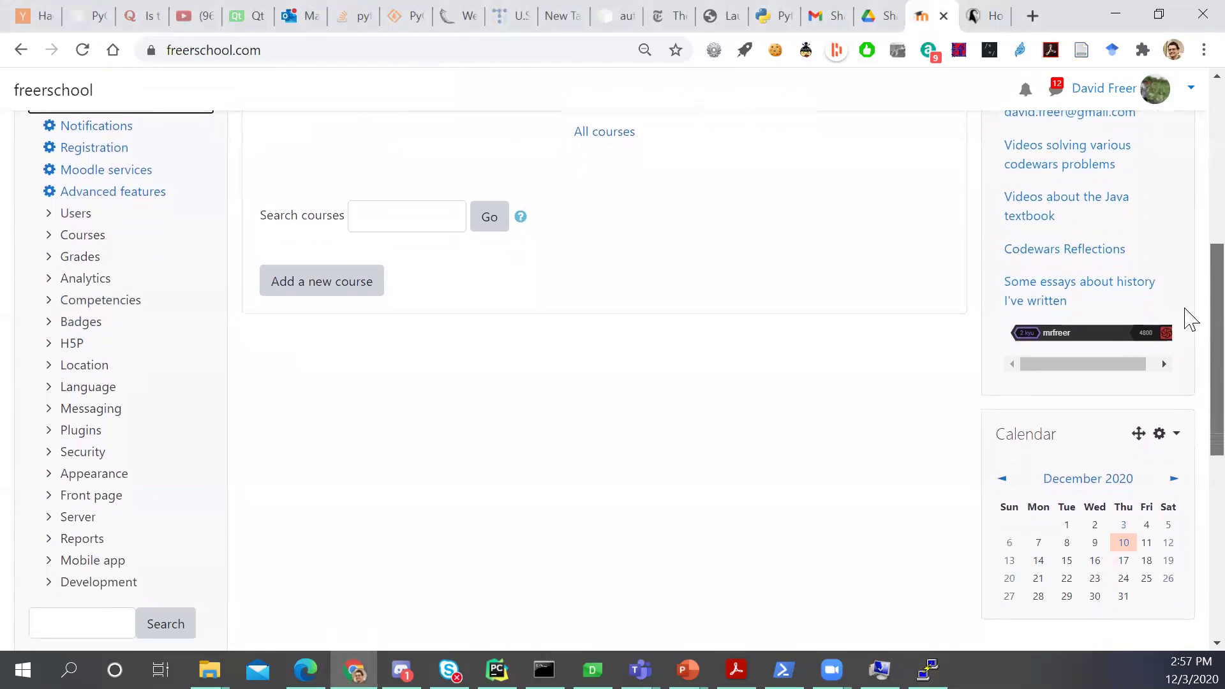
{"action": "left_click", "coordinate": [80, 430]}
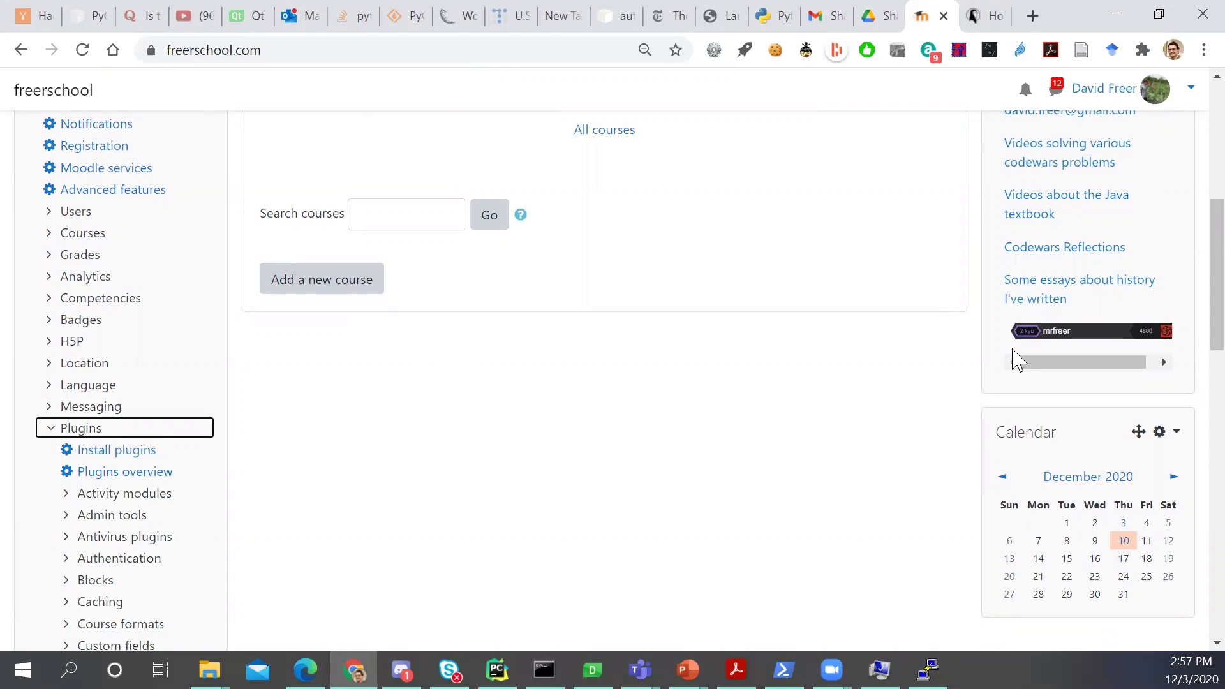
{"action": "scroll", "coordinate": [1187, 294], "scroll_direction": "down", "scroll_amount": 5}
{"action": "scroll", "coordinate": [1190, 349], "scroll_direction": "down", "scroll_amount": 3}
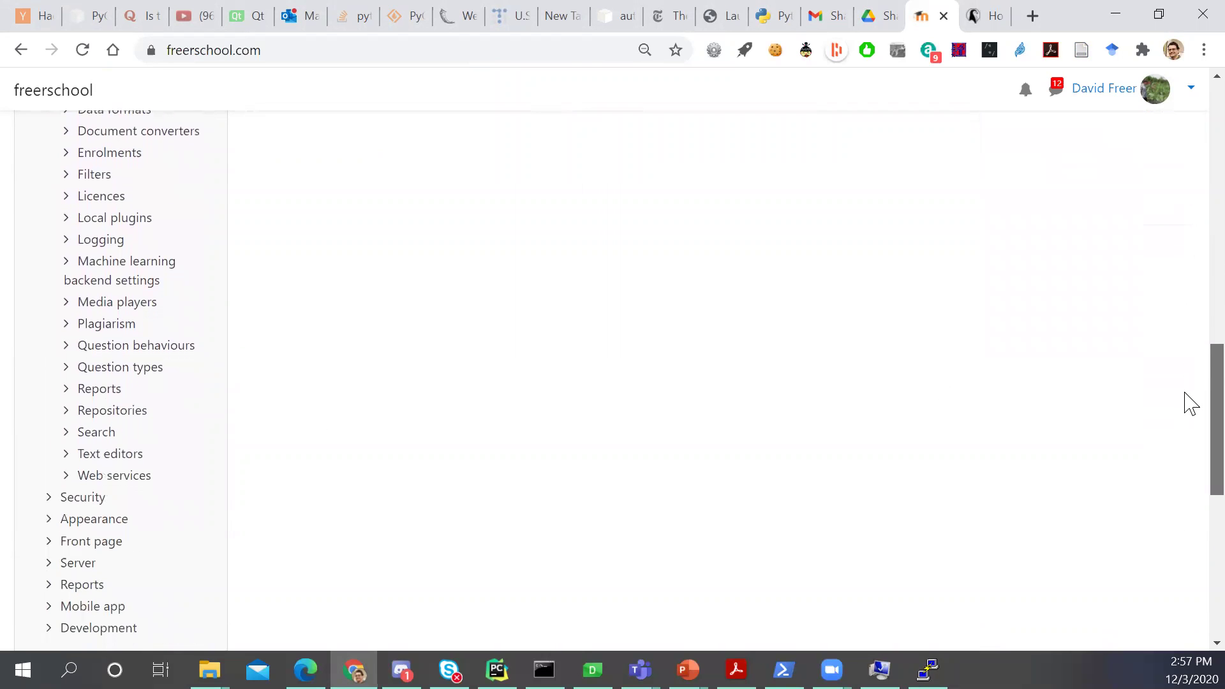
{"action": "left_click", "coordinate": [89, 565]}
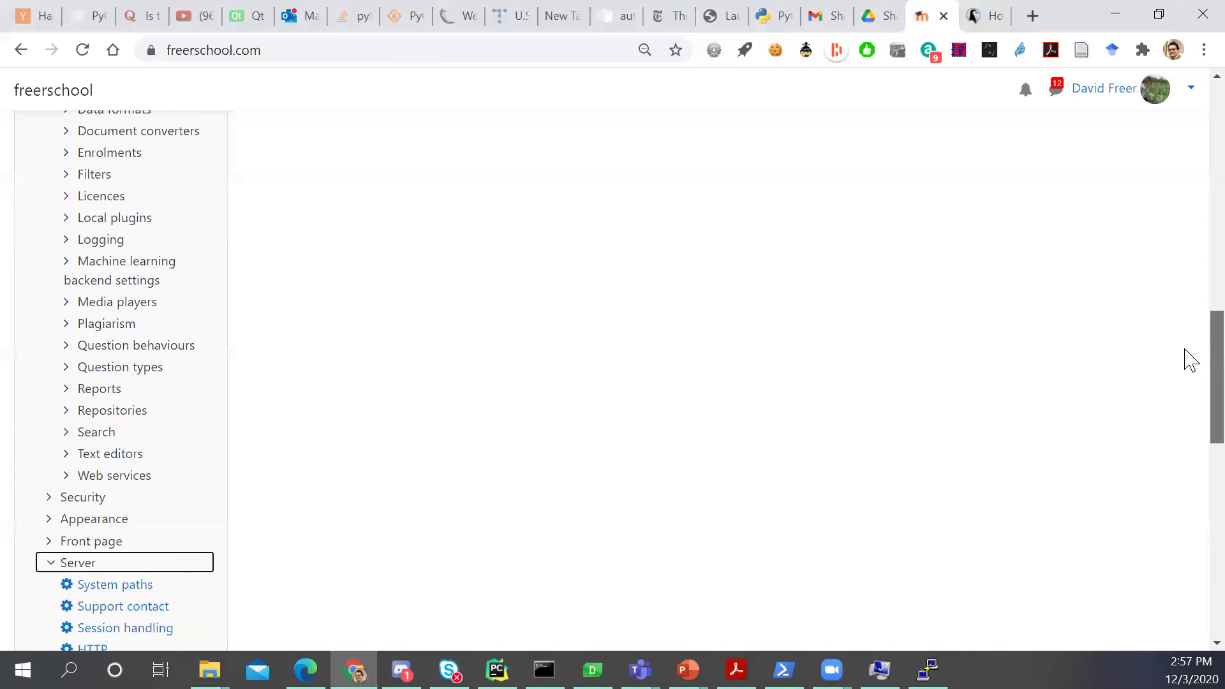
{"action": "scroll", "coordinate": [1189, 383], "scroll_direction": "down", "scroll_amount": 3}
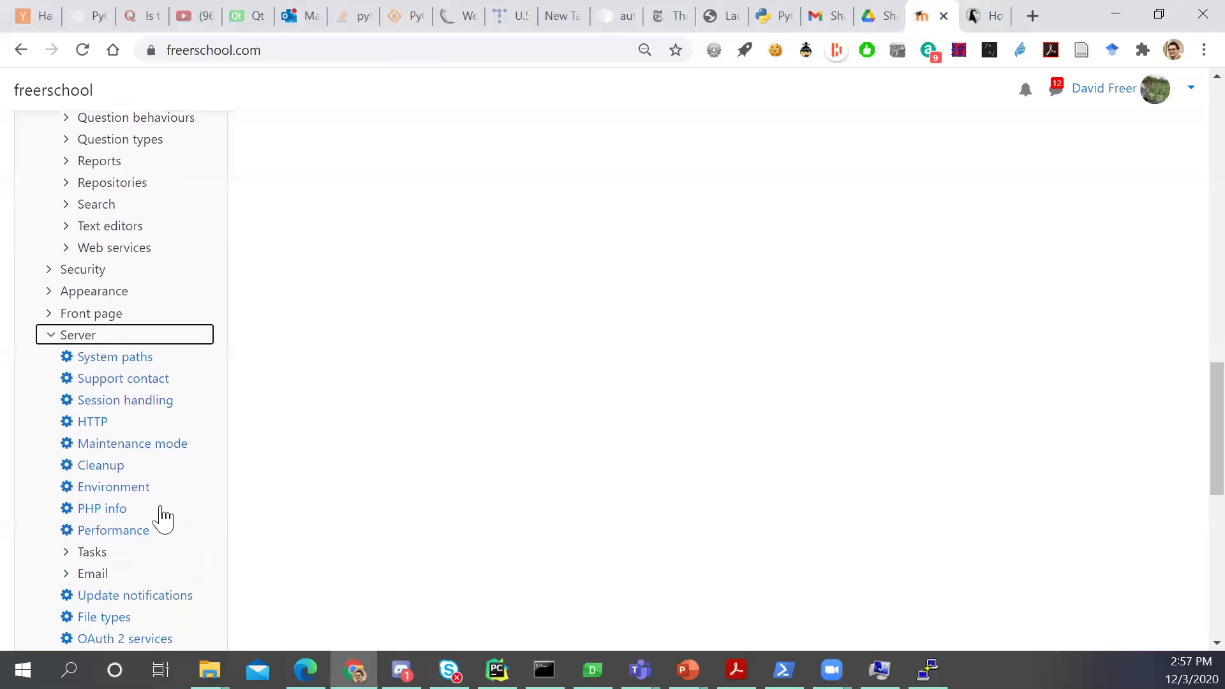
{"action": "left_click", "coordinate": [118, 510]}
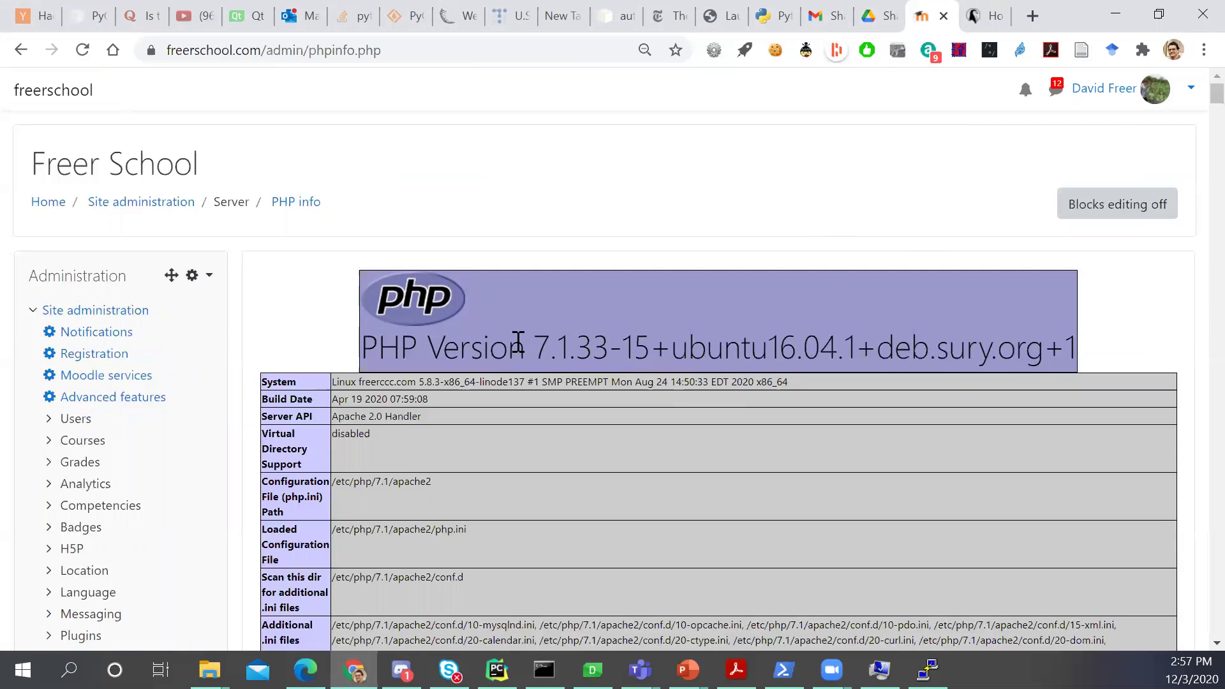
{"action": "left_click_drag", "start_coordinate": [530, 346], "coordinate": [611, 354]}
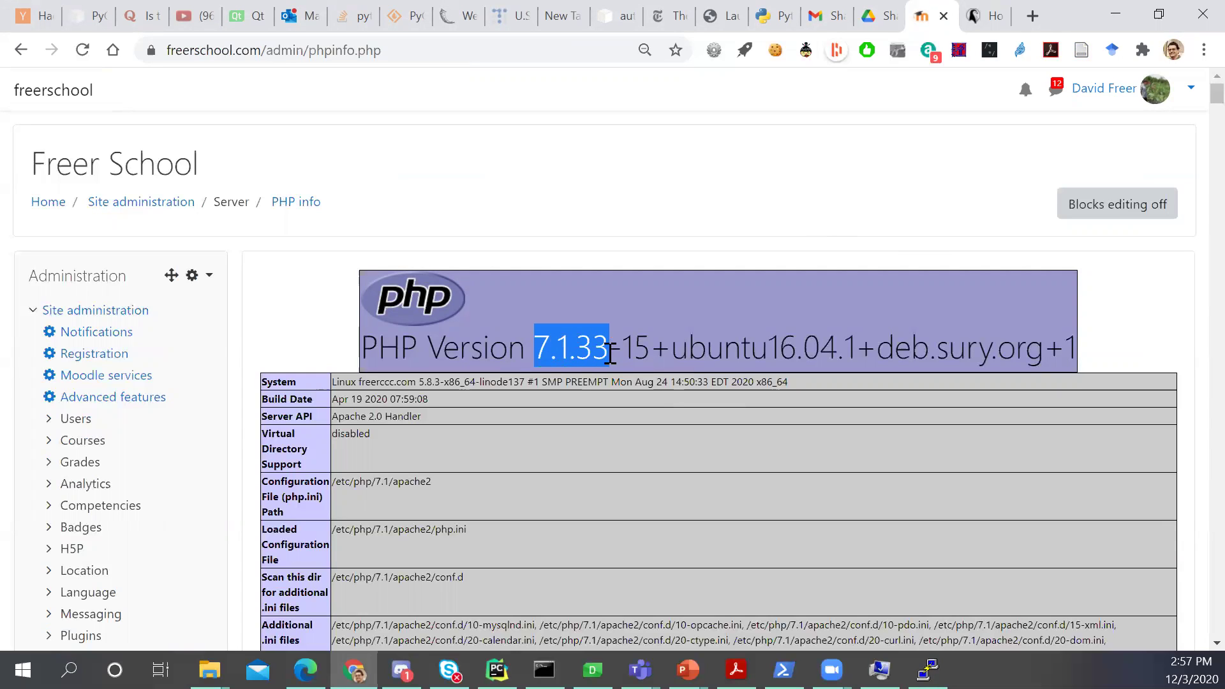
Quit vi in the PuTTY session and open /etc/php/7.1/apache2/php.ini in vi instead
{"action": "left_click", "coordinate": [928, 669]}
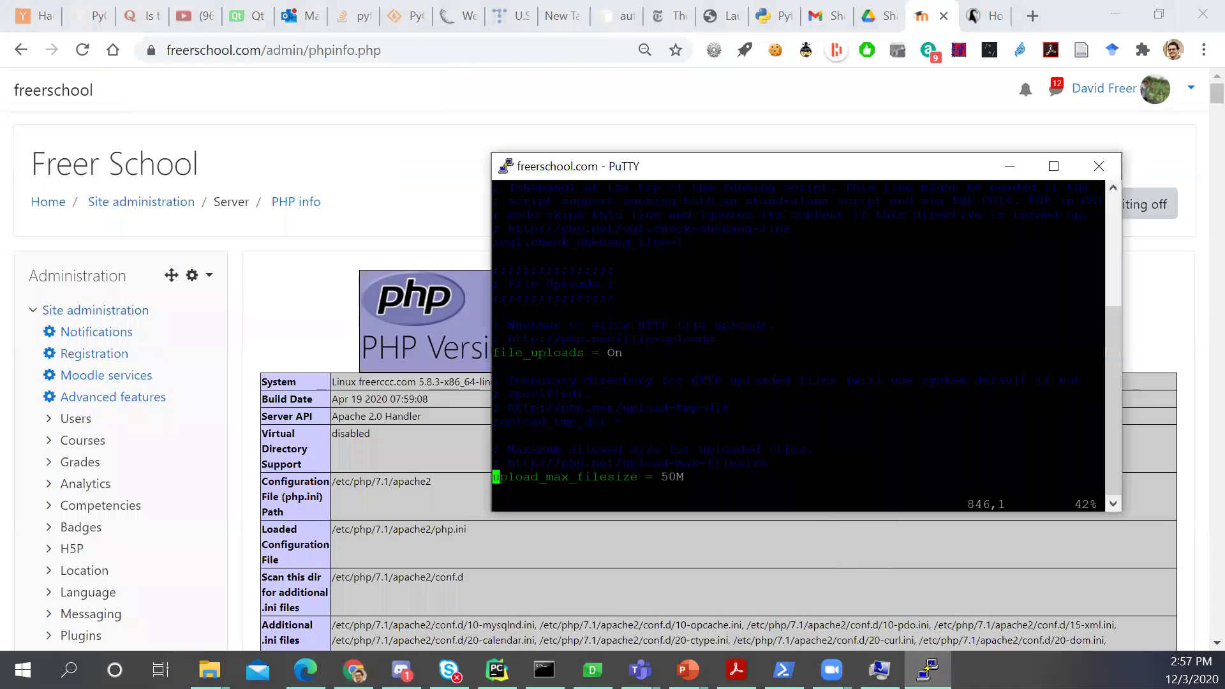
{"action": "type", "text": ":q"}
{"action": "key", "text": "Return"}
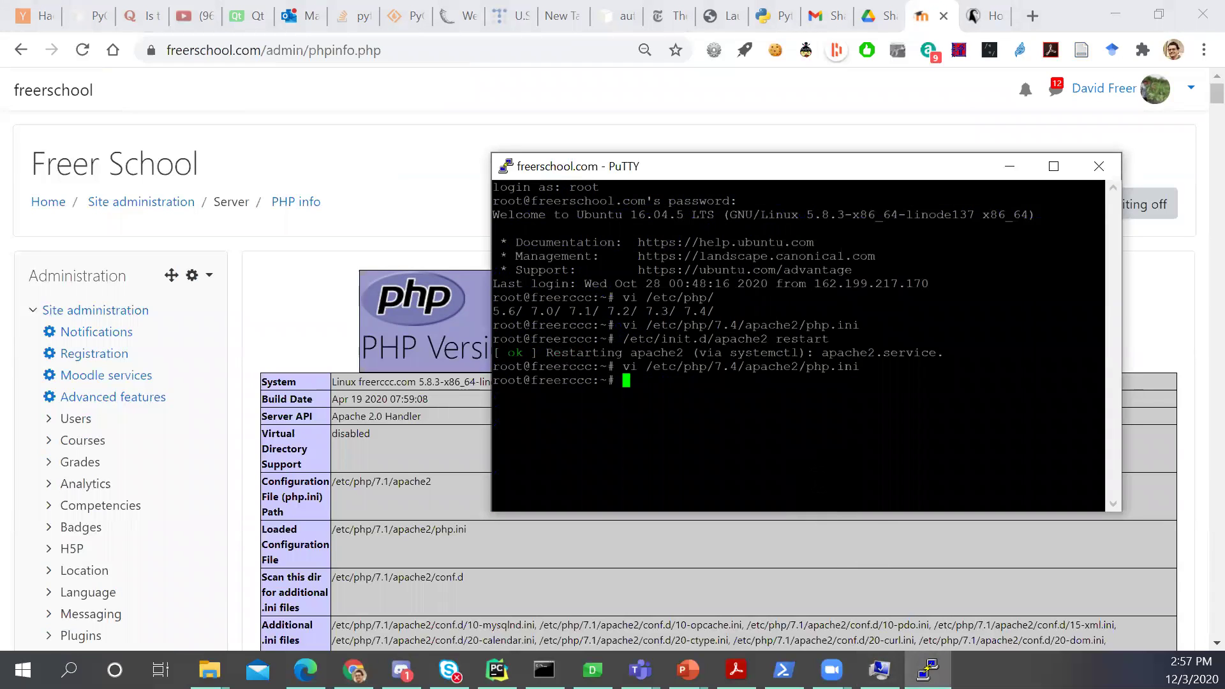
{"action": "key", "text": "Up"}
{"action": "key", "text": "Left"}
{"action": "key", "text": "Left"}
{"action": "key", "text": "Left"}
{"action": "key", "text": "Left"}
{"action": "key", "text": "Left"}
{"action": "key", "text": "Left"}
{"action": "key", "text": "Left"}
{"action": "key", "text": "Left"}
{"action": "key", "text": "Left"}
{"action": "key", "text": "Left"}
{"action": "key", "text": "Left"}
{"action": "key", "text": "Left"}
{"action": "key", "text": "Left"}
{"action": "key", "text": "Left"}
{"action": "key", "text": "Left"}
{"action": "key", "text": "Left"}
{"action": "key", "text": "Left"}
{"action": "key", "text": "Left"}
{"action": "key", "text": "Left"}
{"action": "key", "text": "Left"}
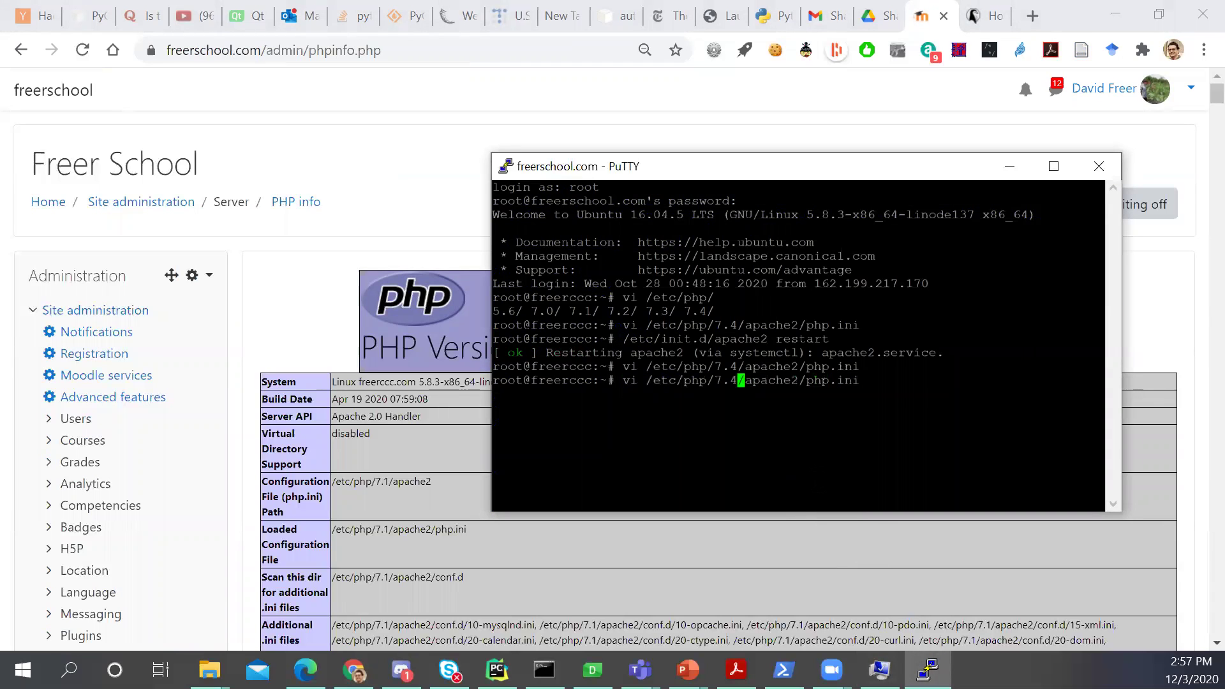
{"action": "key", "text": "Right"}
{"action": "key", "text": "Right"}
{"action": "key", "text": "Right"}
{"action": "key", "text": "Right"}
{"action": "key", "text": "Right"}
{"action": "key", "text": "Return"}
Search the PHP 7.1 php.ini for upload to check its upload settings
{"action": "type", "text": "/upl"}
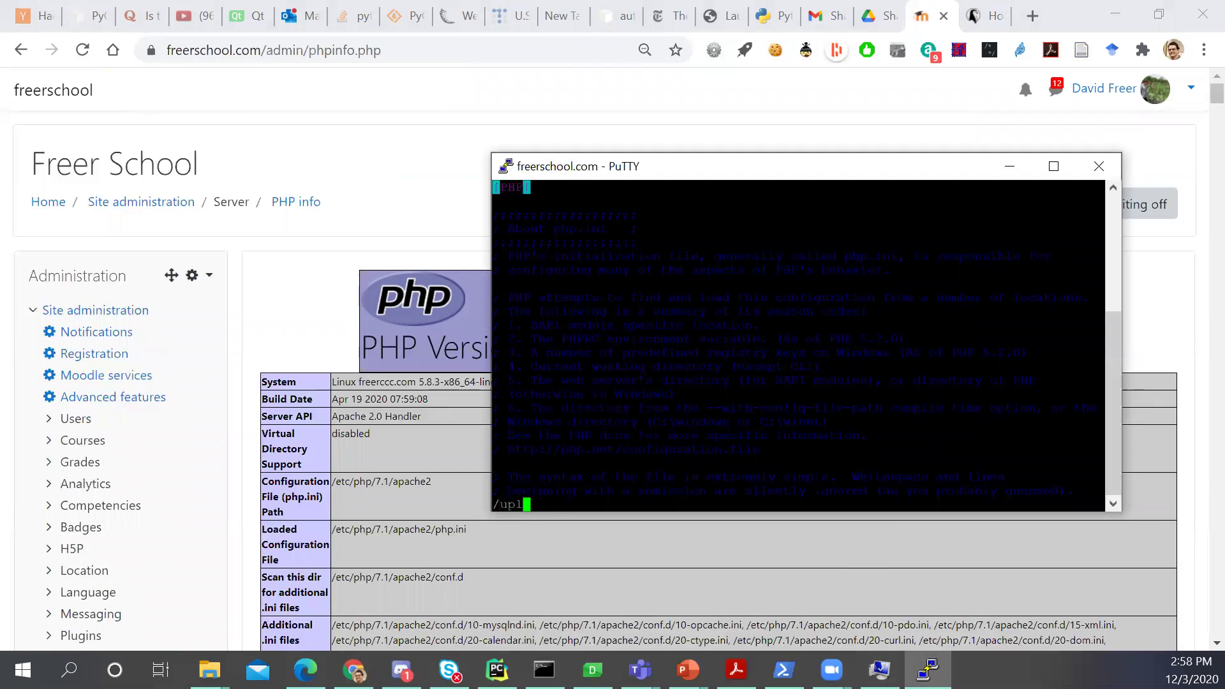
{"action": "type", "text": "oad"}
{"action": "key", "text": "Return"}
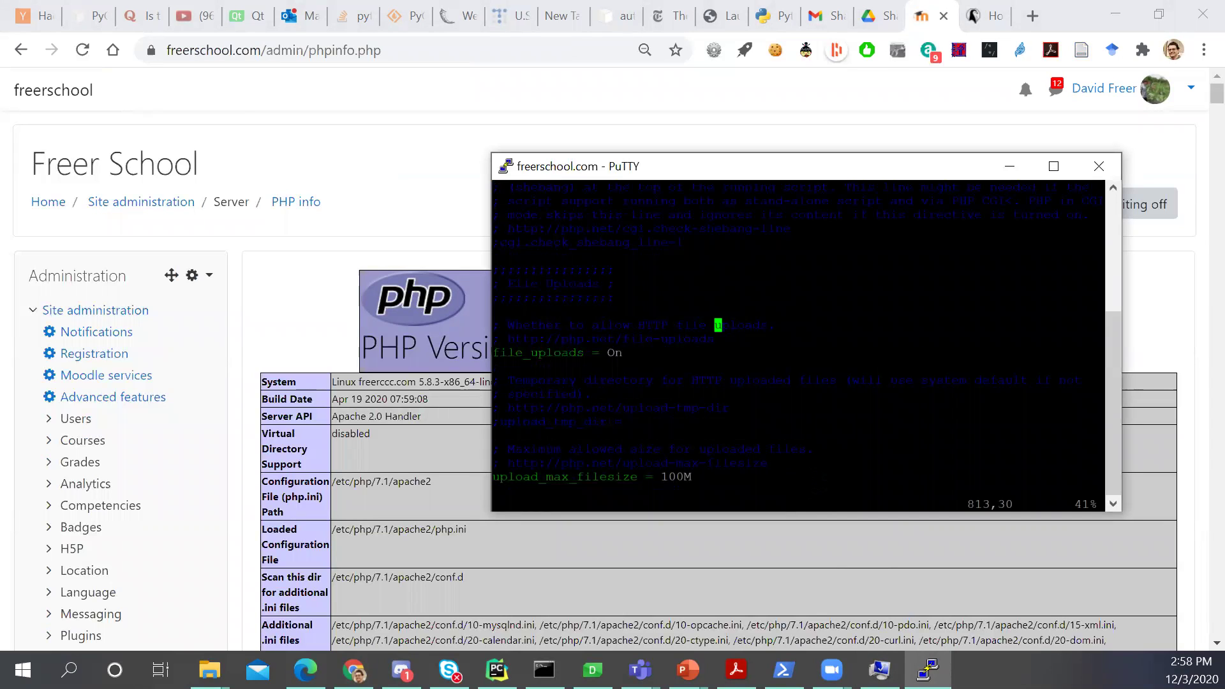
Check the article for the required directives, find post_max_size in the PHP 7.1 php.ini and set it to 100M
{"action": "left_click", "coordinate": [986, 13]}
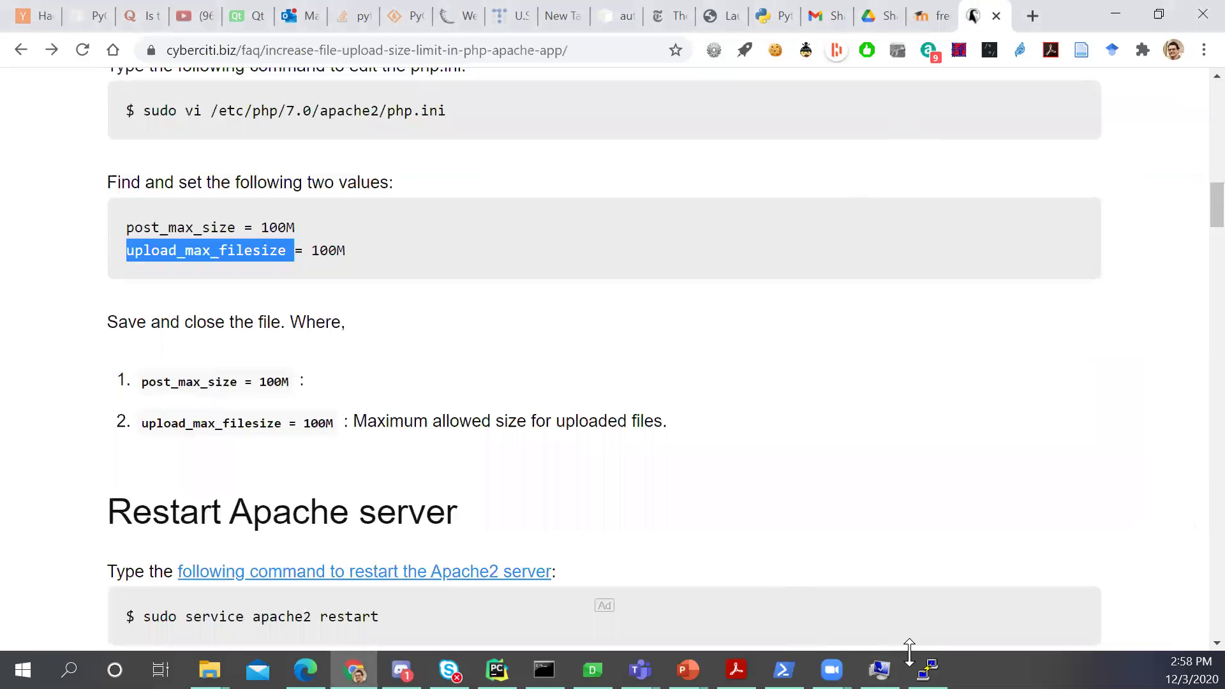
{"action": "left_click", "coordinate": [927, 669]}
{"action": "type", "text": "/post_max"}
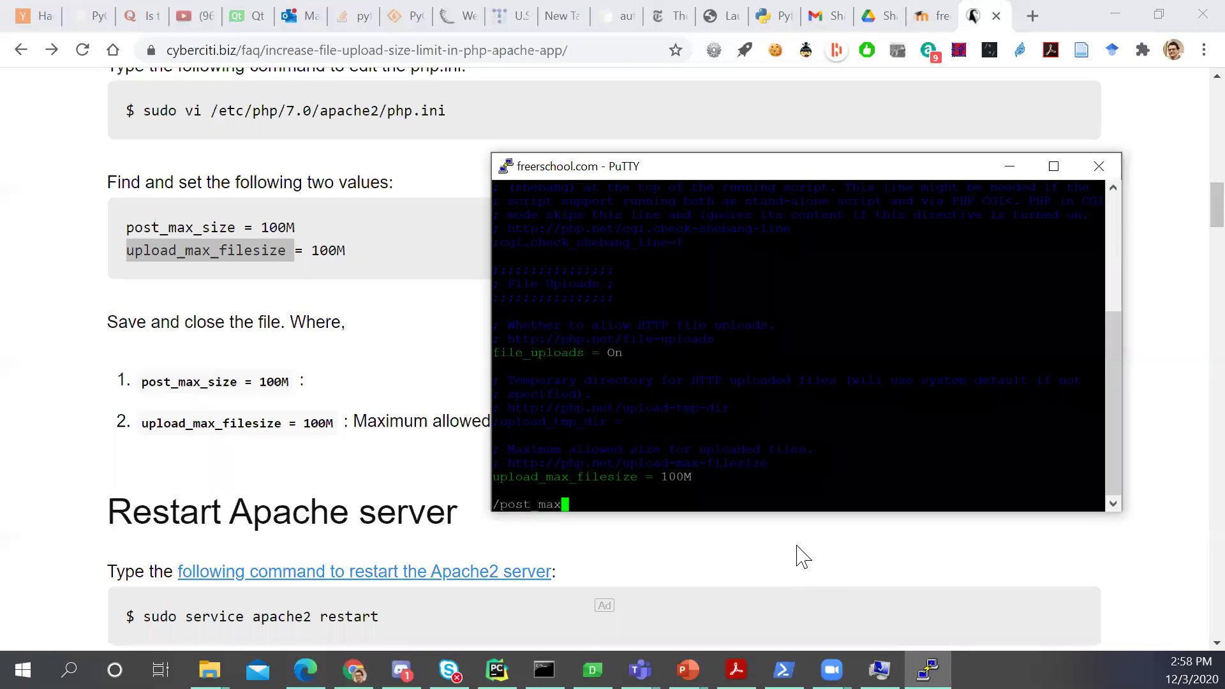
{"action": "key", "text": "Return"}
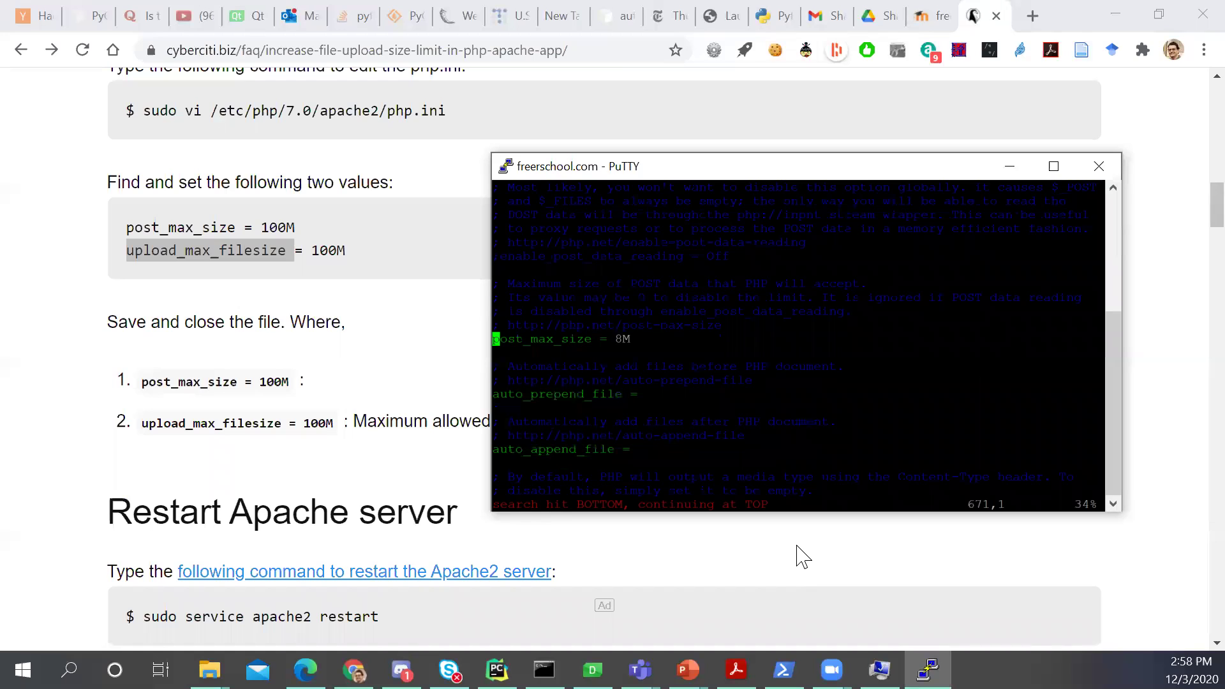
{"action": "key", "text": "Right"}
{"action": "key", "text": "Right"}
{"action": "key", "text": "Right"}
{"action": "key", "text": "Right"}
{"action": "key", "text": "Right"}
{"action": "key", "text": "Right"}
{"action": "key", "text": "Right"}
{"action": "key", "text": "Right"}
{"action": "key", "text": "Right"}
{"action": "key", "text": "Right"}
{"action": "key", "text": "i"}
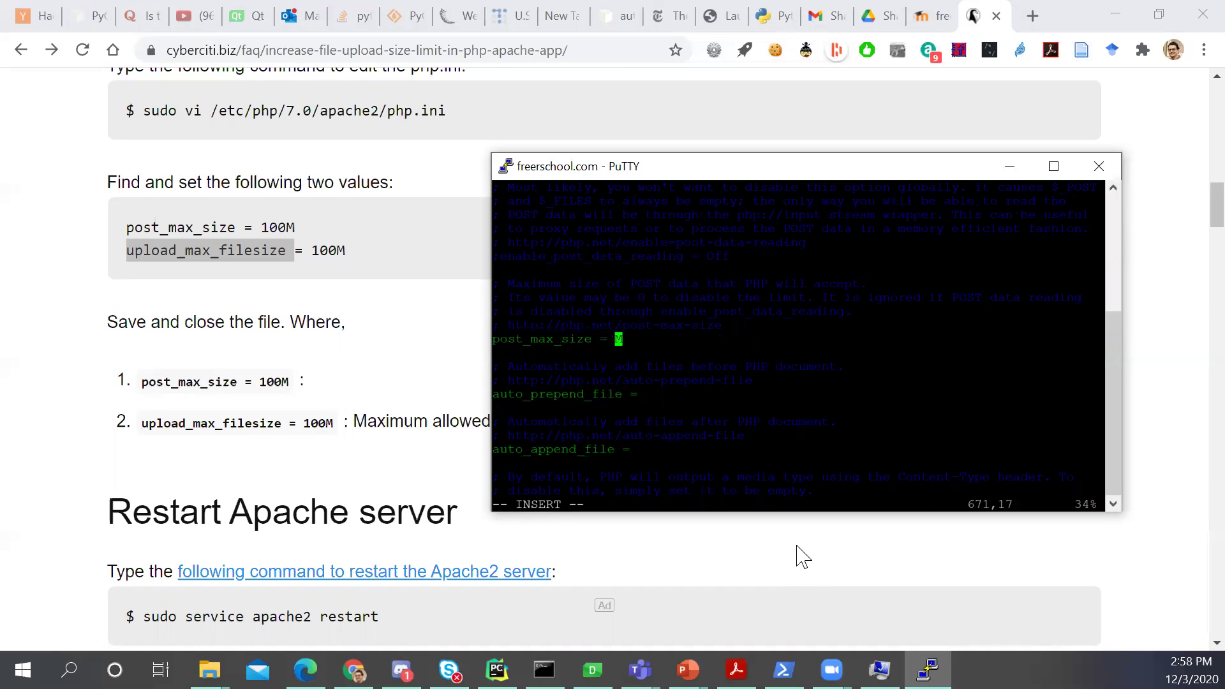
{"action": "key", "text": "Escape"}
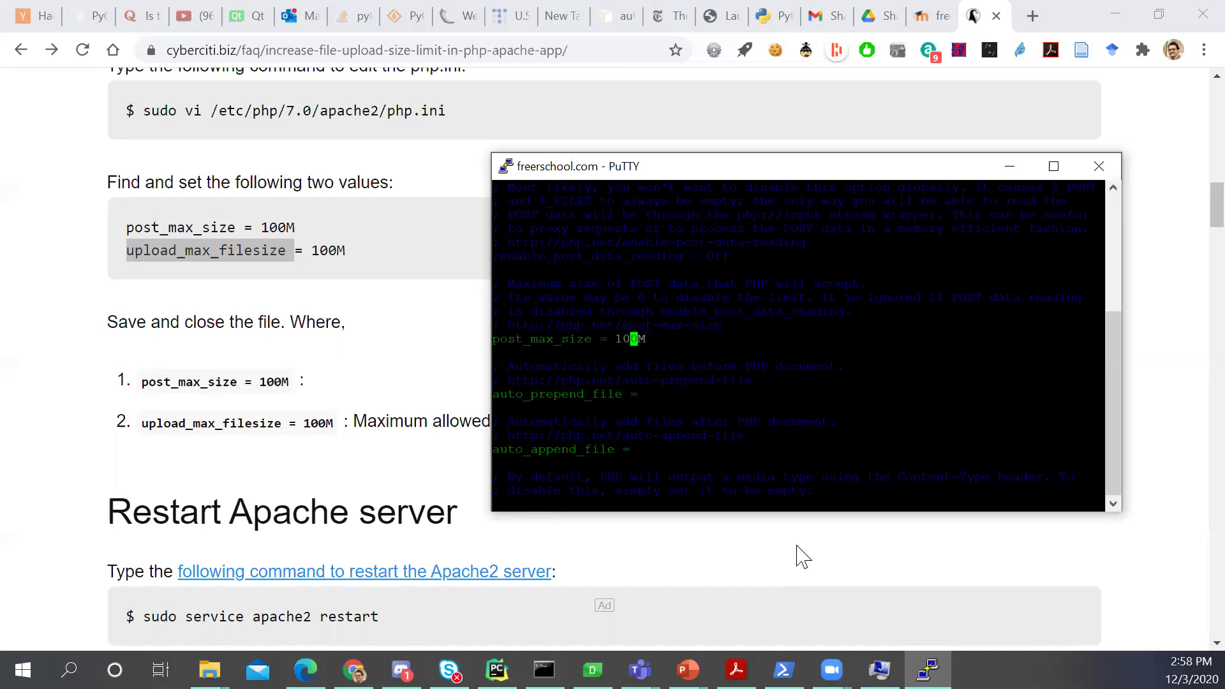
Save php.ini, quit vi and rerun /etc/init.d/apache2 restart
{"action": "type", "text": ":wq"}
{"action": "key", "text": "Return"}
{"action": "key", "text": "Up"}
{"action": "key", "text": "Up"}
{"action": "key", "text": "Return"}
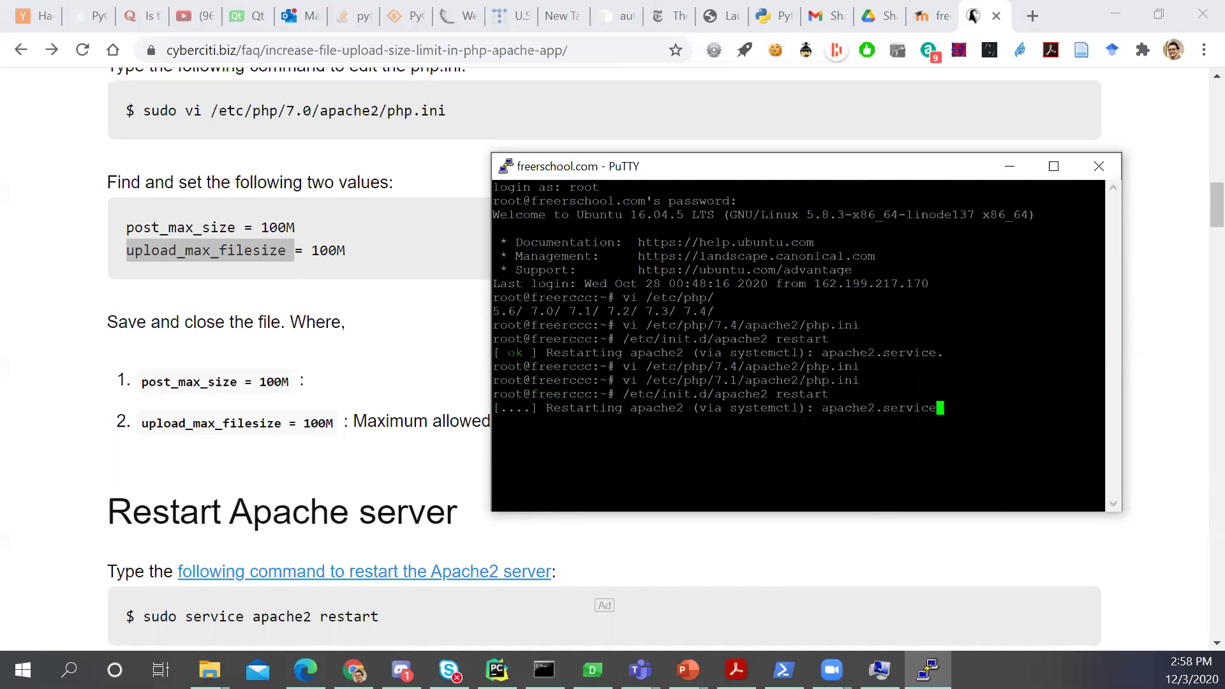
Return to the course site in the browser and open the student's upload assignment in Introduction to Python Programming
{"action": "left_click", "coordinate": [926, 11]}
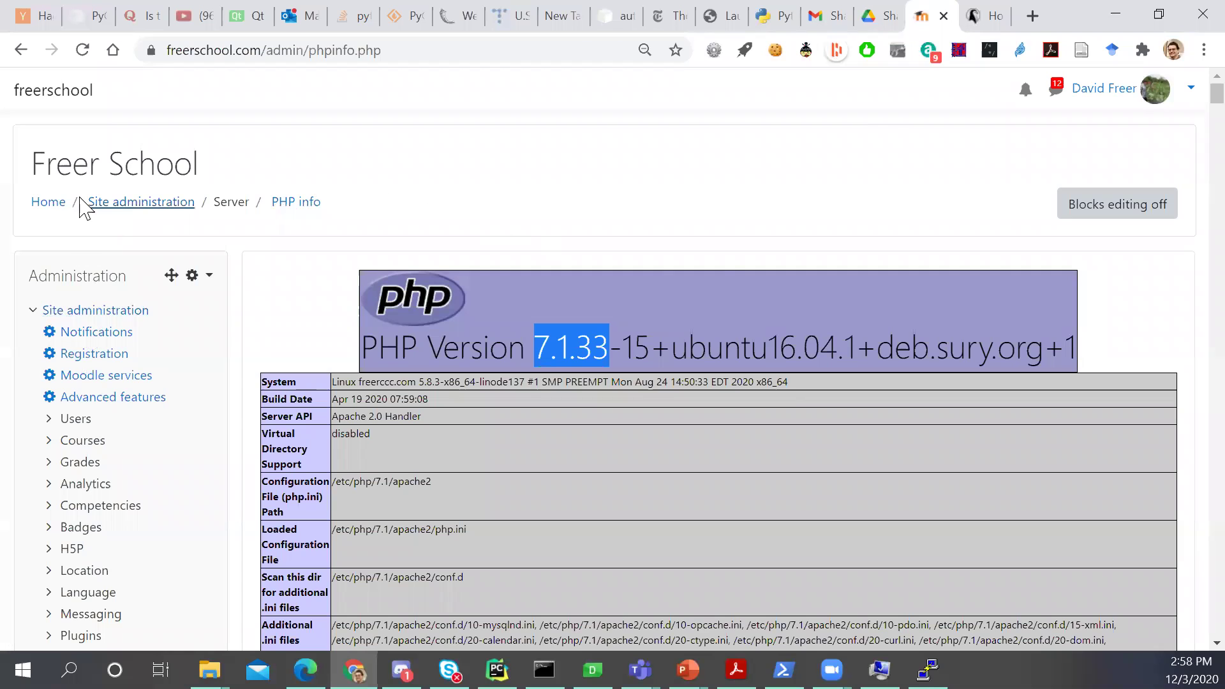
{"action": "left_click", "coordinate": [59, 203]}
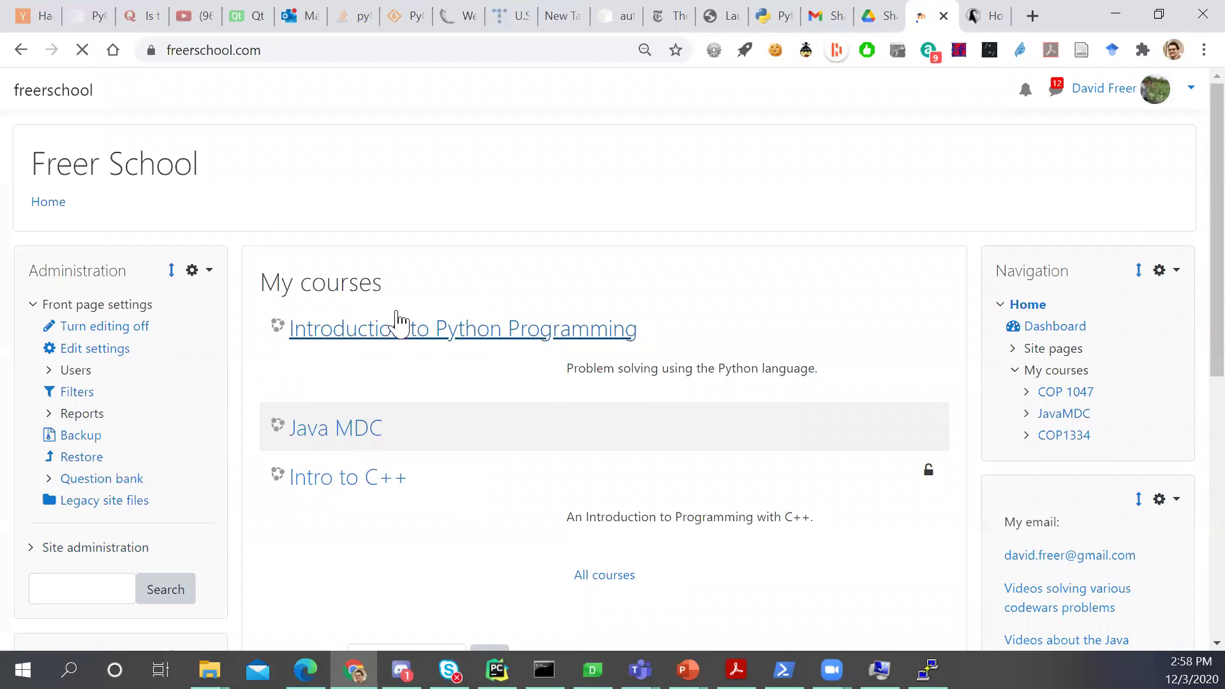
{"action": "left_click", "coordinate": [411, 338]}
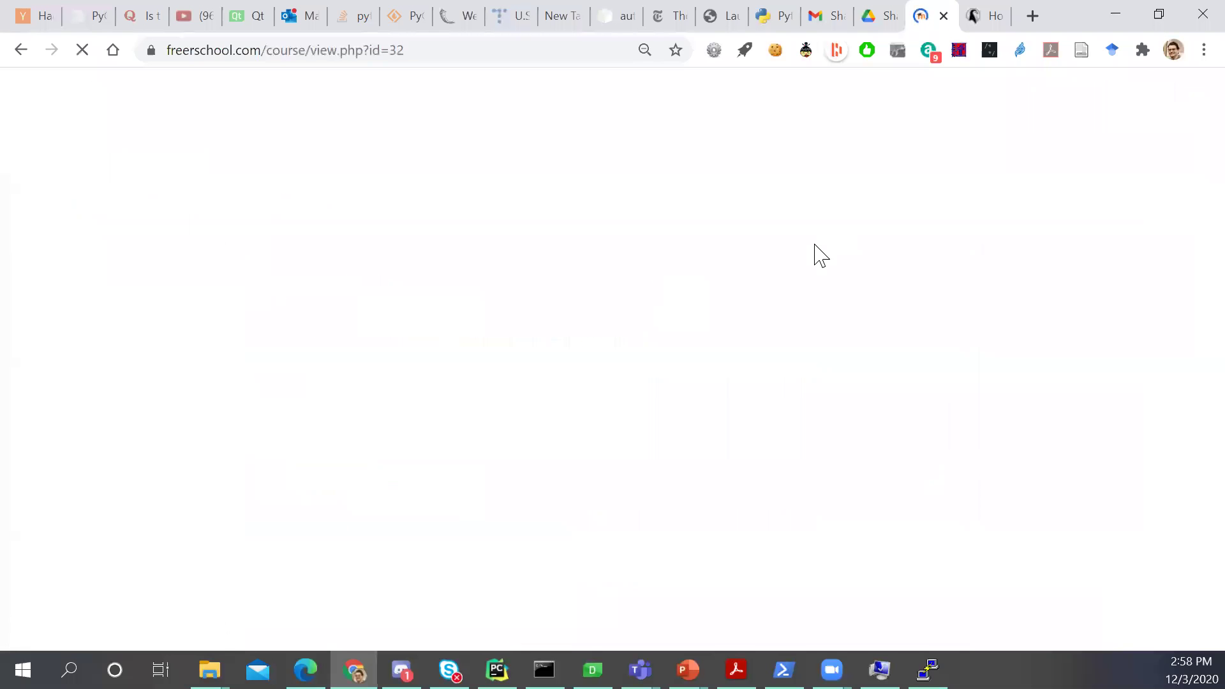
{"action": "left_click_drag", "start_coordinate": [1216, 121], "coordinate": [1185, 171]}
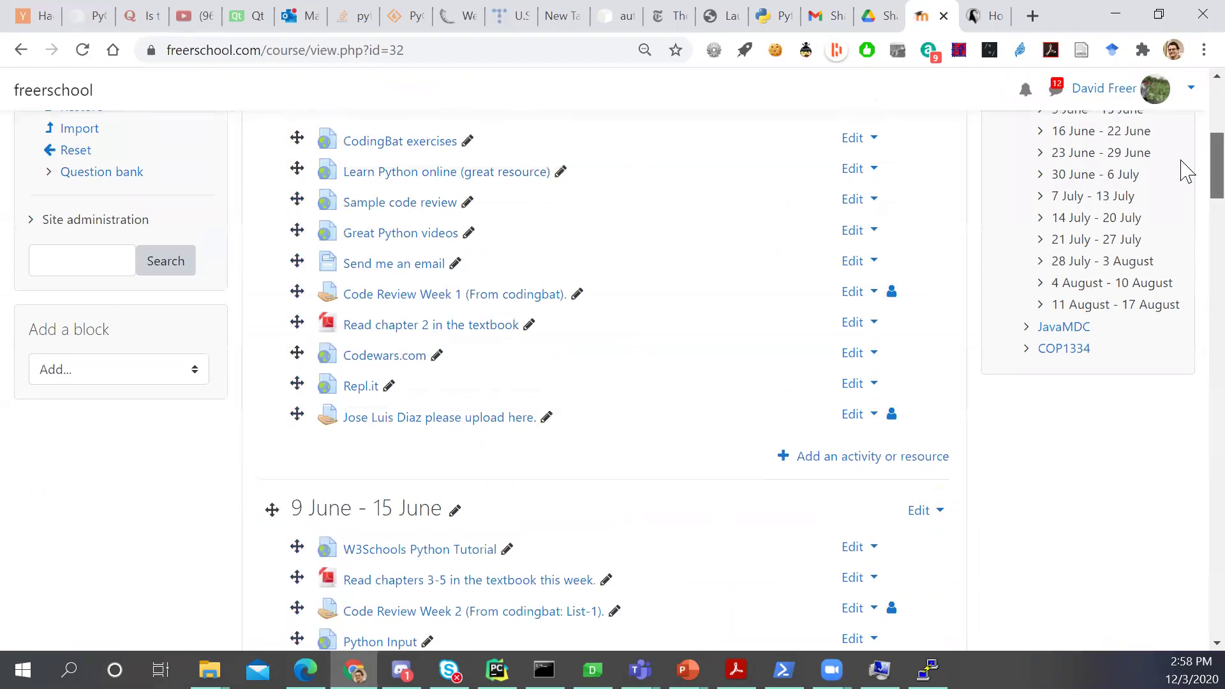
{"action": "left_click", "coordinate": [518, 421]}
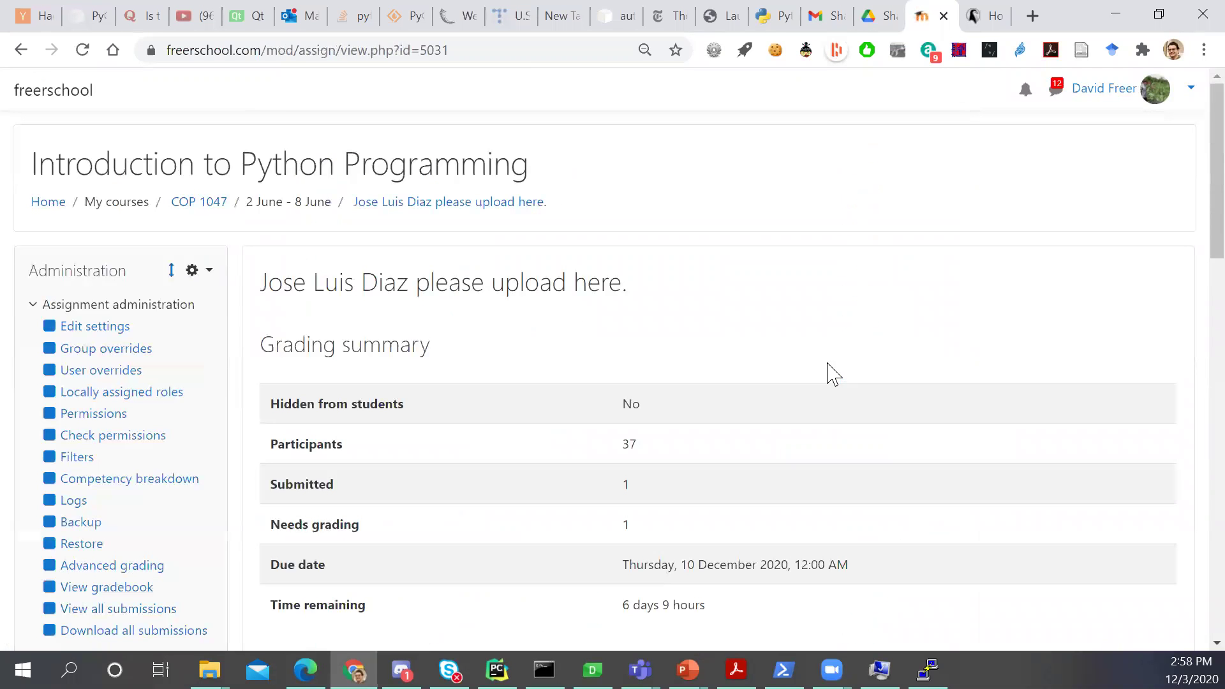
View all submissions of the student's upload assignment and try to download the submitted file cars_with_DB.rar
{"action": "scroll", "coordinate": [1190, 288], "scroll_direction": "down", "scroll_amount": 8}
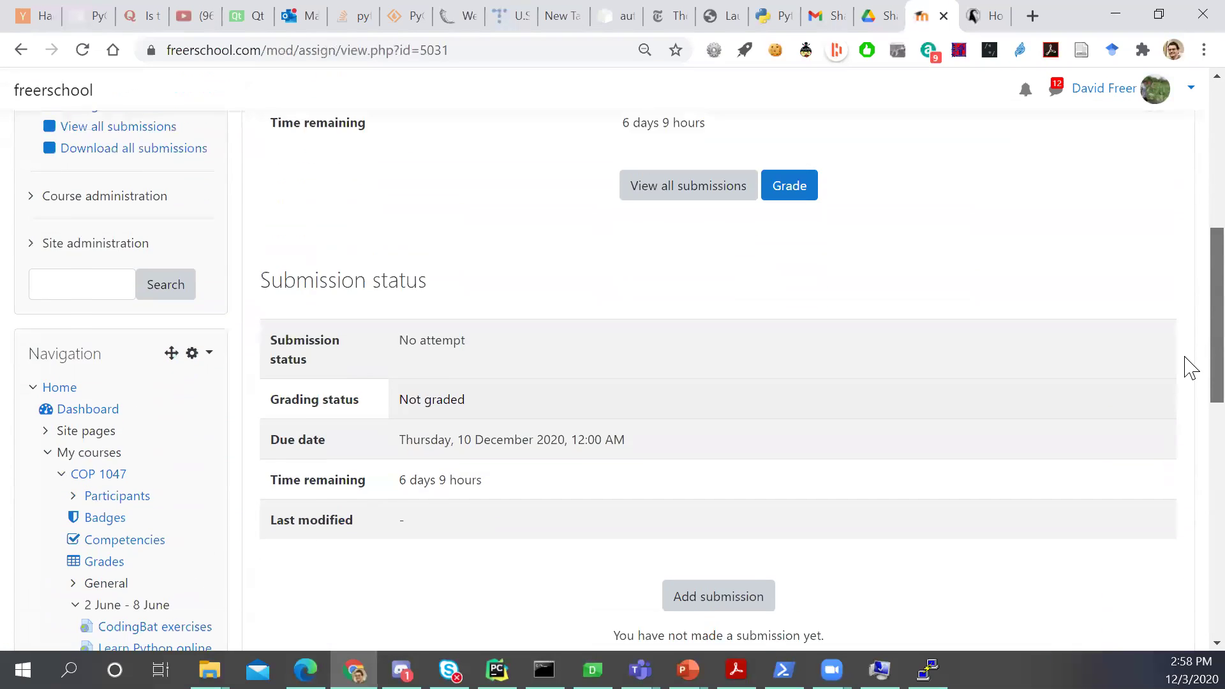
{"action": "left_click", "coordinate": [666, 153]}
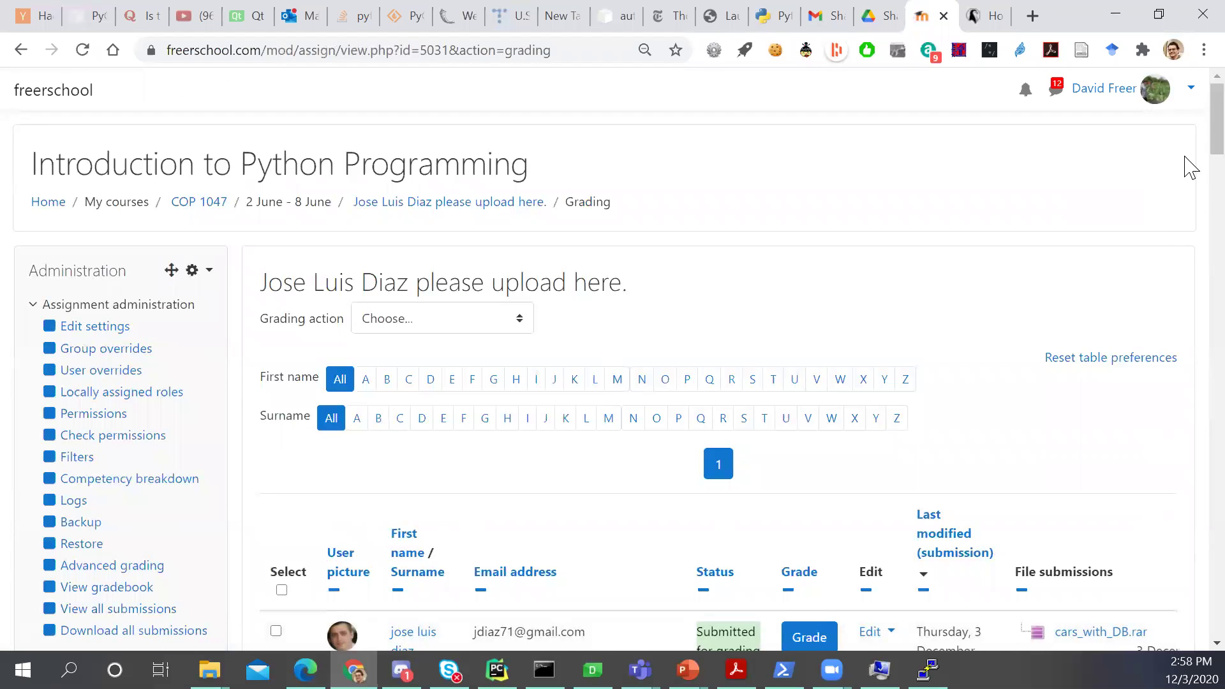
{"action": "scroll", "coordinate": [1186, 170], "scroll_direction": "down", "scroll_amount": 5}
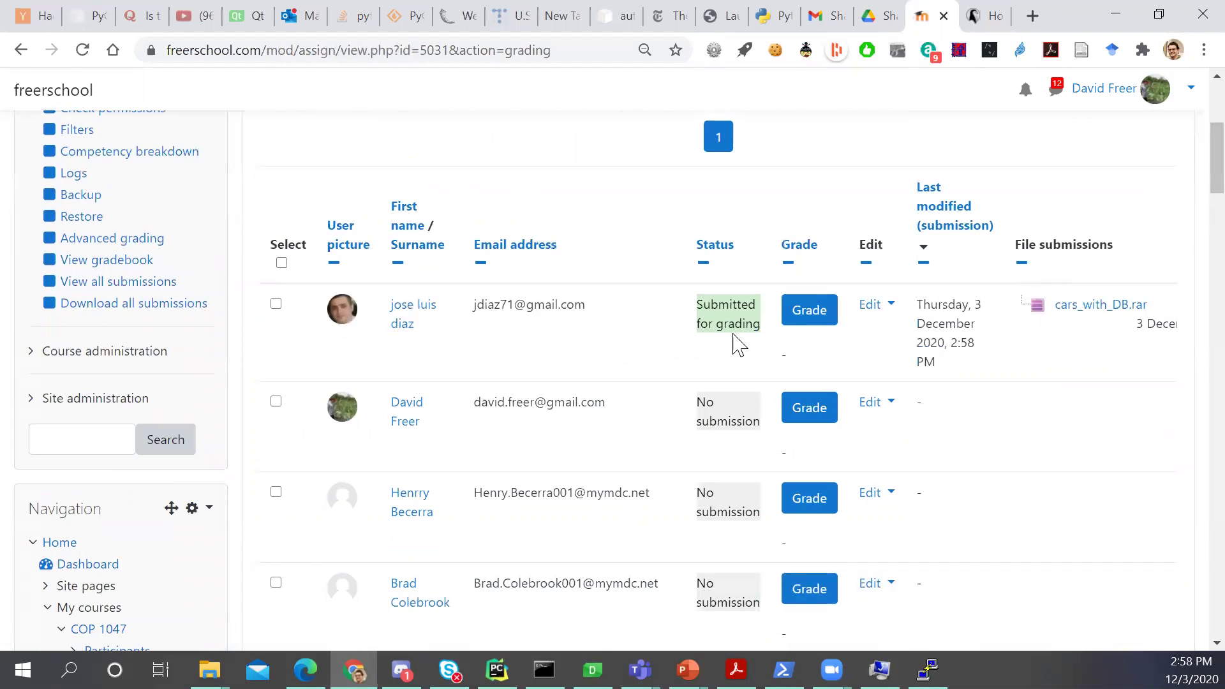
{"action": "left_click", "coordinate": [1074, 314]}
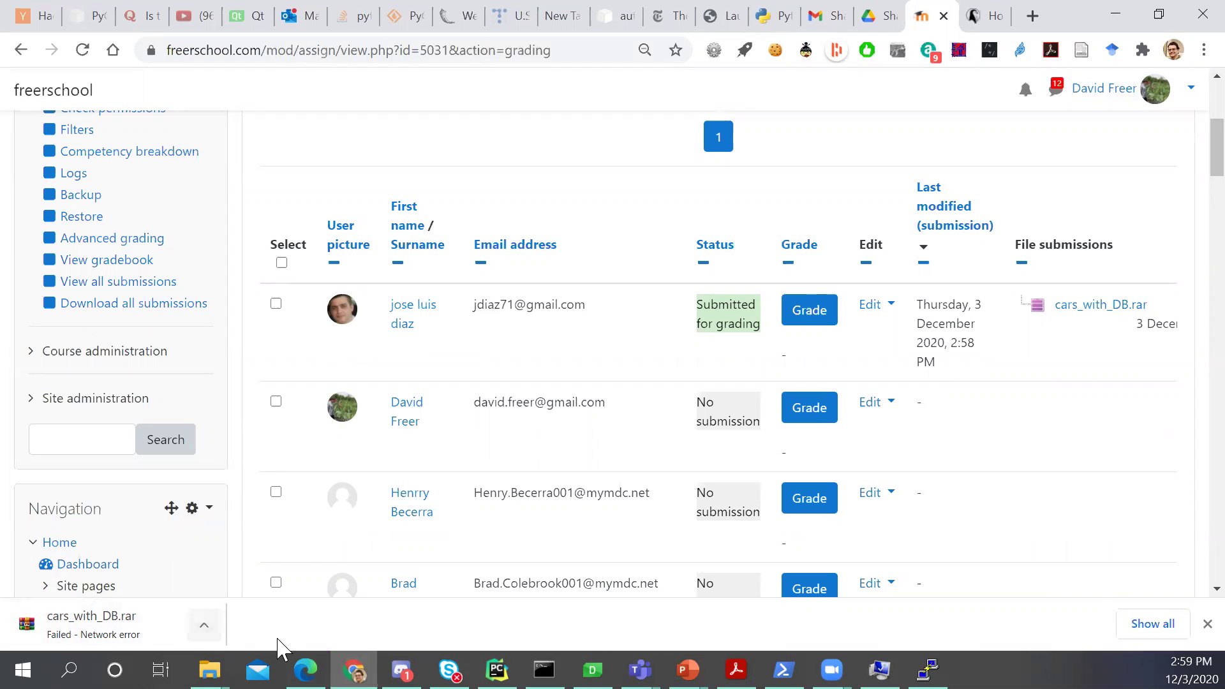
Check the free space of drive C: in its properties from File Explorer, and close the windows
{"action": "left_click", "coordinate": [209, 669]}
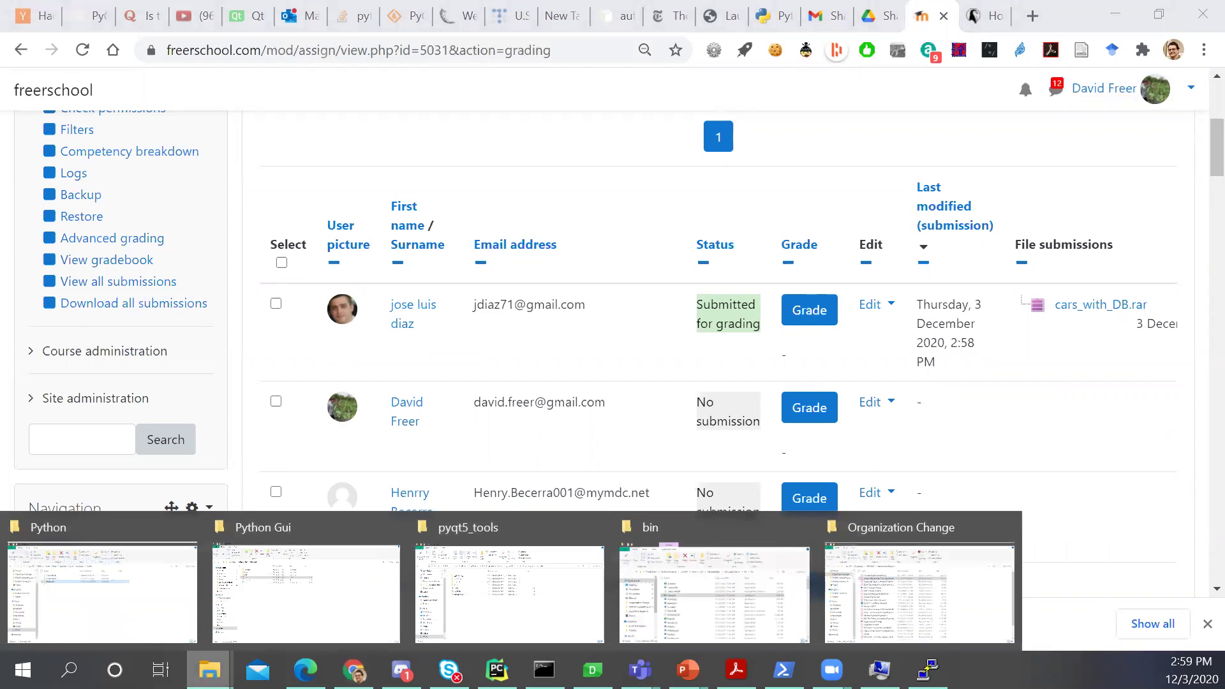
{"action": "left_click", "coordinate": [171, 569]}
{"action": "double_click", "coordinate": [355, 19]}
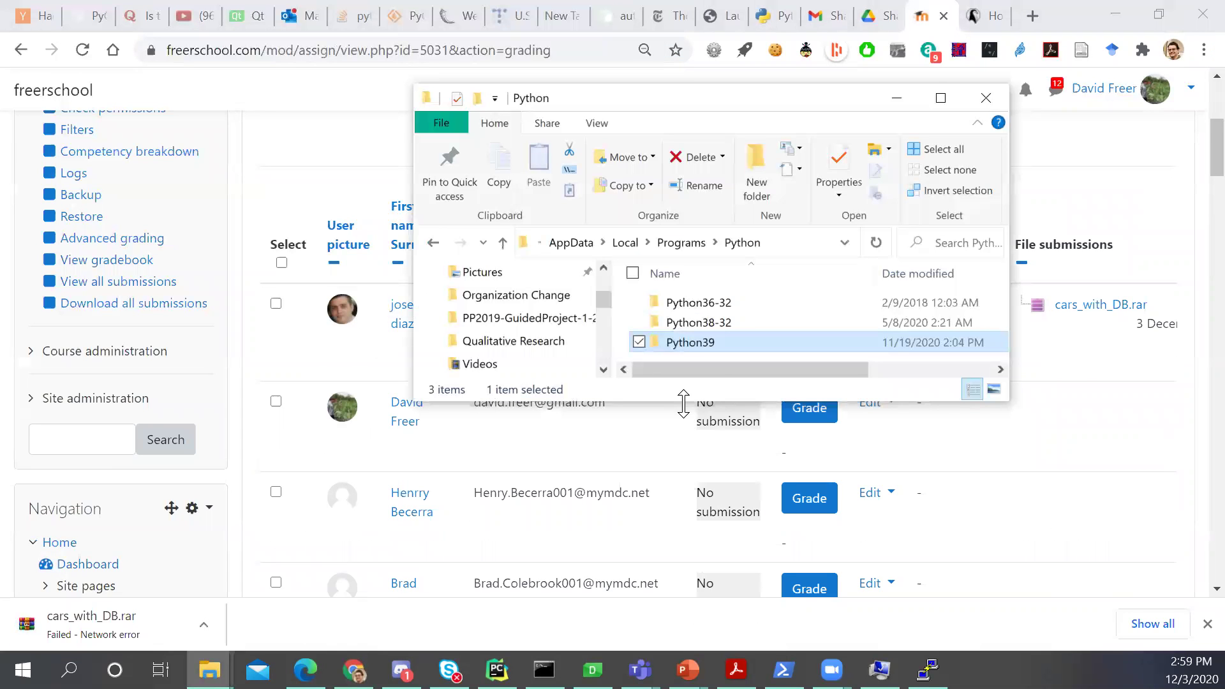
{"action": "left_click_drag", "start_coordinate": [683, 405], "coordinate": [683, 625]}
{"action": "left_click_drag", "start_coordinate": [596, 380], "coordinate": [598, 473]}
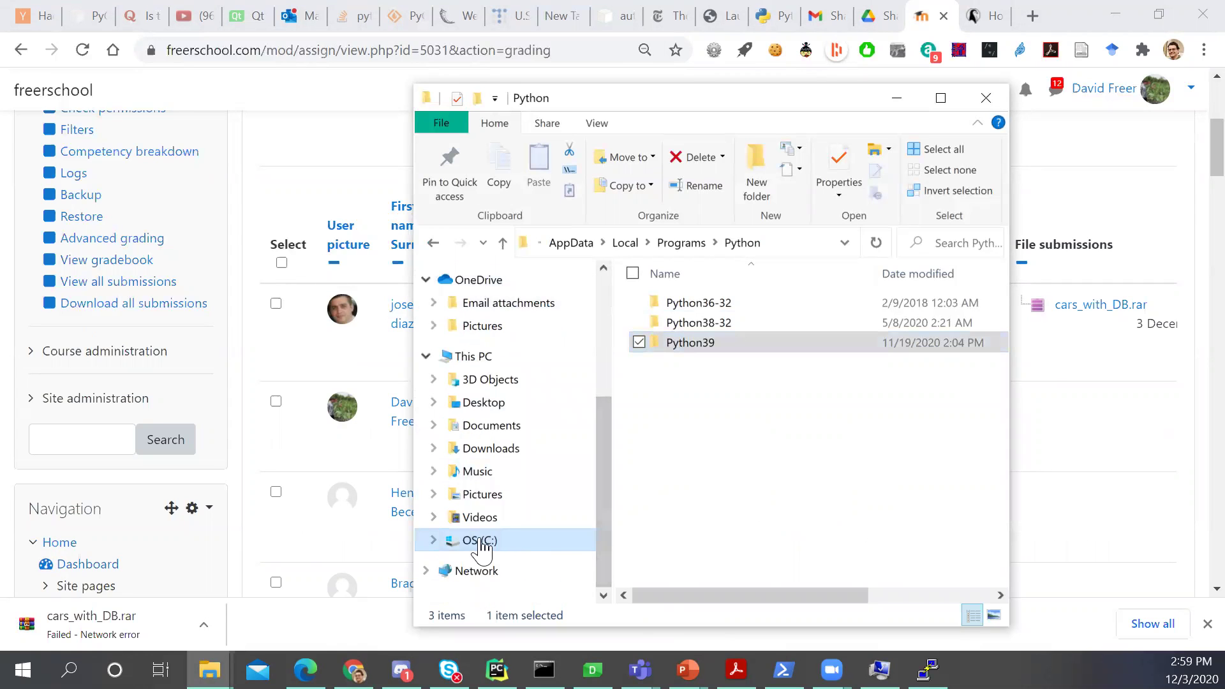
{"action": "right_click", "coordinate": [479, 540]}
{"action": "left_click", "coordinate": [365, 524]}
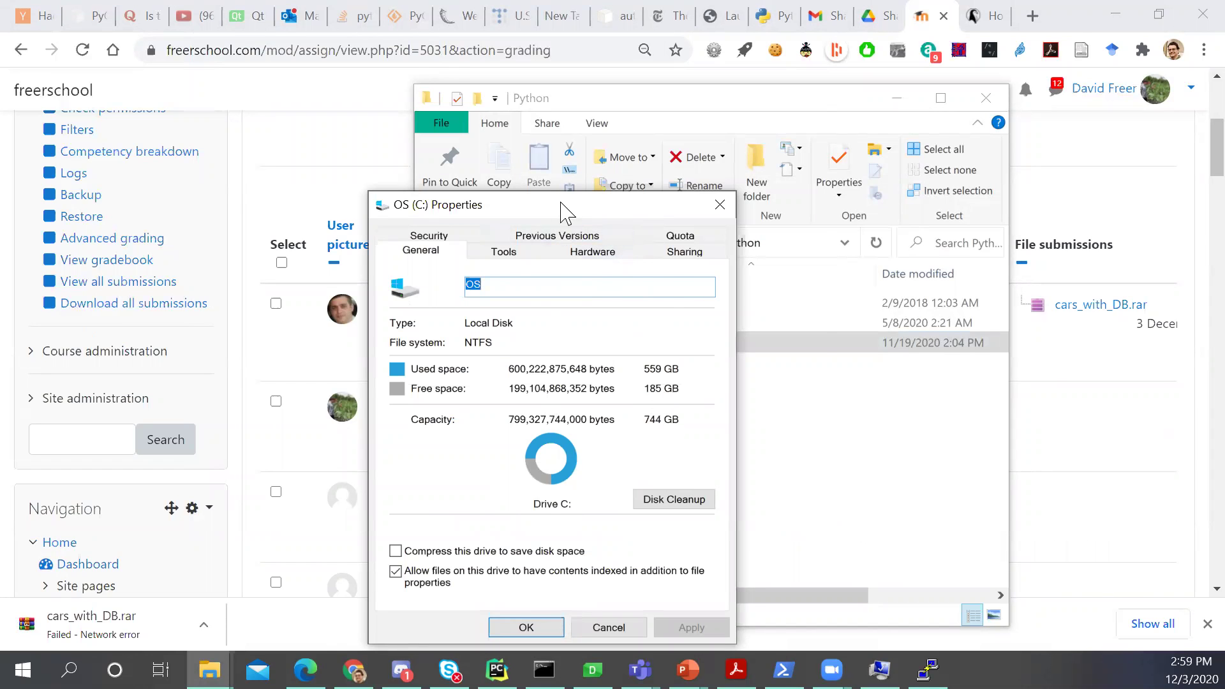
{"action": "left_click_drag", "start_coordinate": [562, 211], "coordinate": [644, 130]}
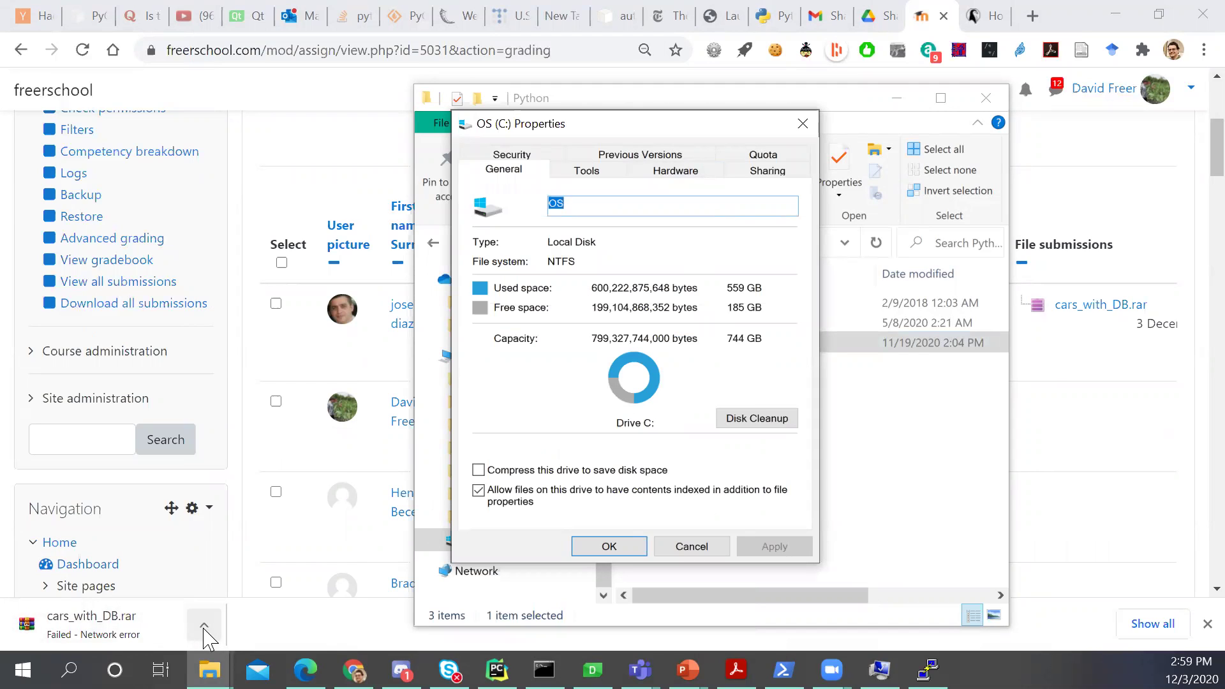
{"action": "left_click", "coordinate": [686, 549]}
{"action": "left_click", "coordinate": [986, 97]}
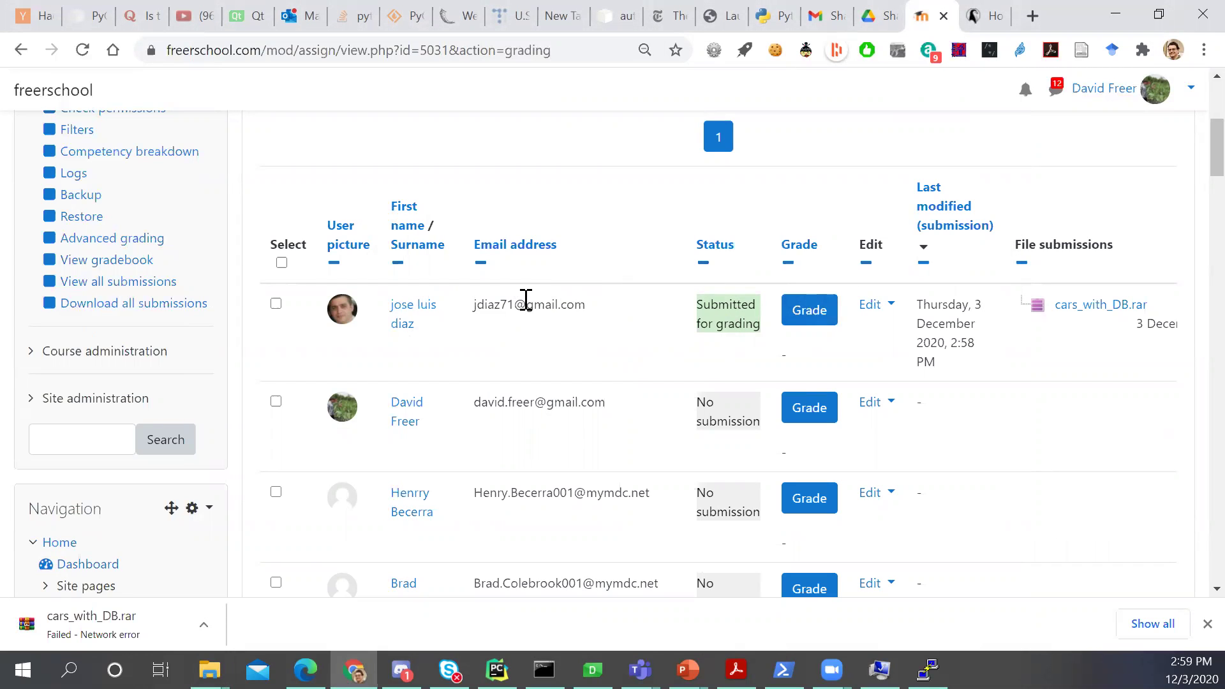
Switch to Qt Designer, widen the TextLabel in test.ui towards the left and bring up the Buttons widgets
{"action": "scroll", "coordinate": [526, 298], "scroll_direction": "up", "scroll_amount": 5}
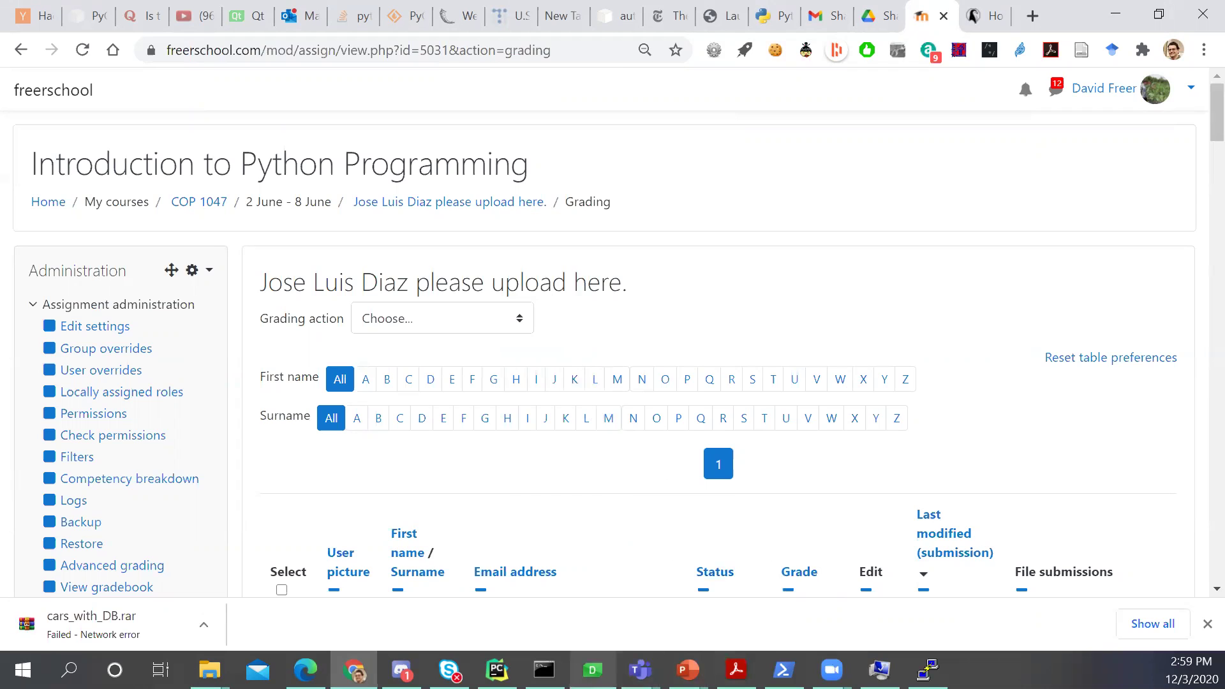
{"action": "left_click", "coordinate": [592, 670]}
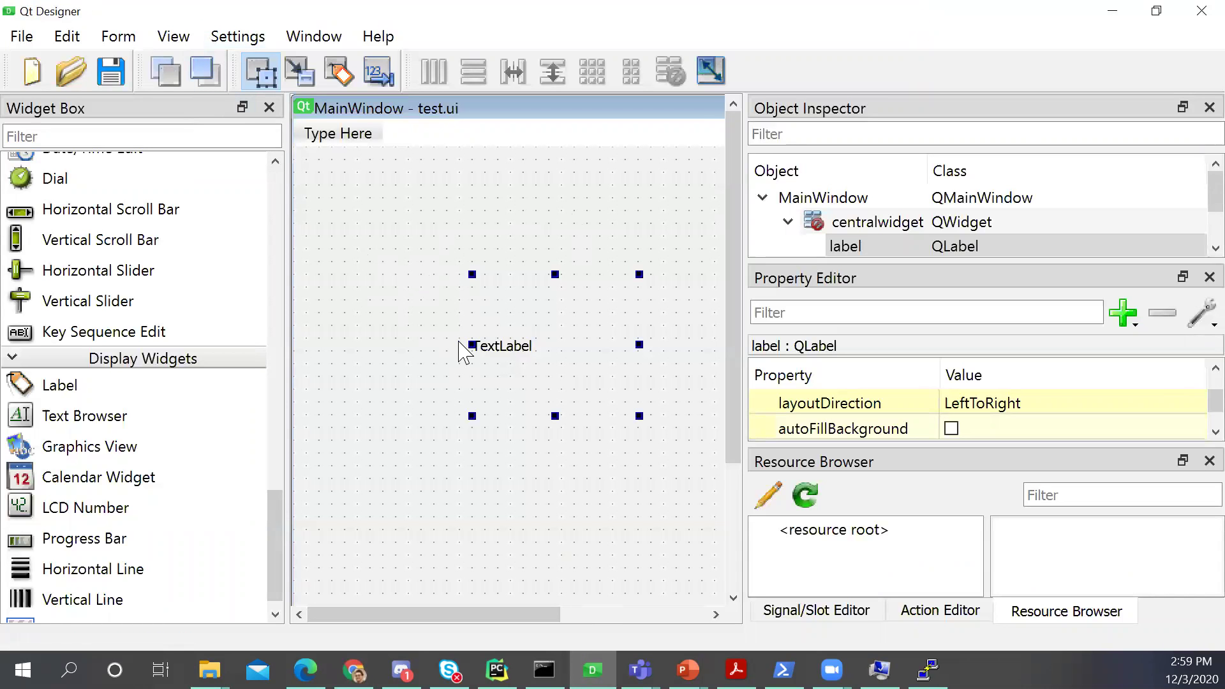
{"action": "left_click_drag", "start_coordinate": [472, 346], "coordinate": [416, 343]}
{"action": "left_click_drag", "start_coordinate": [280, 557], "coordinate": [291, 251]}
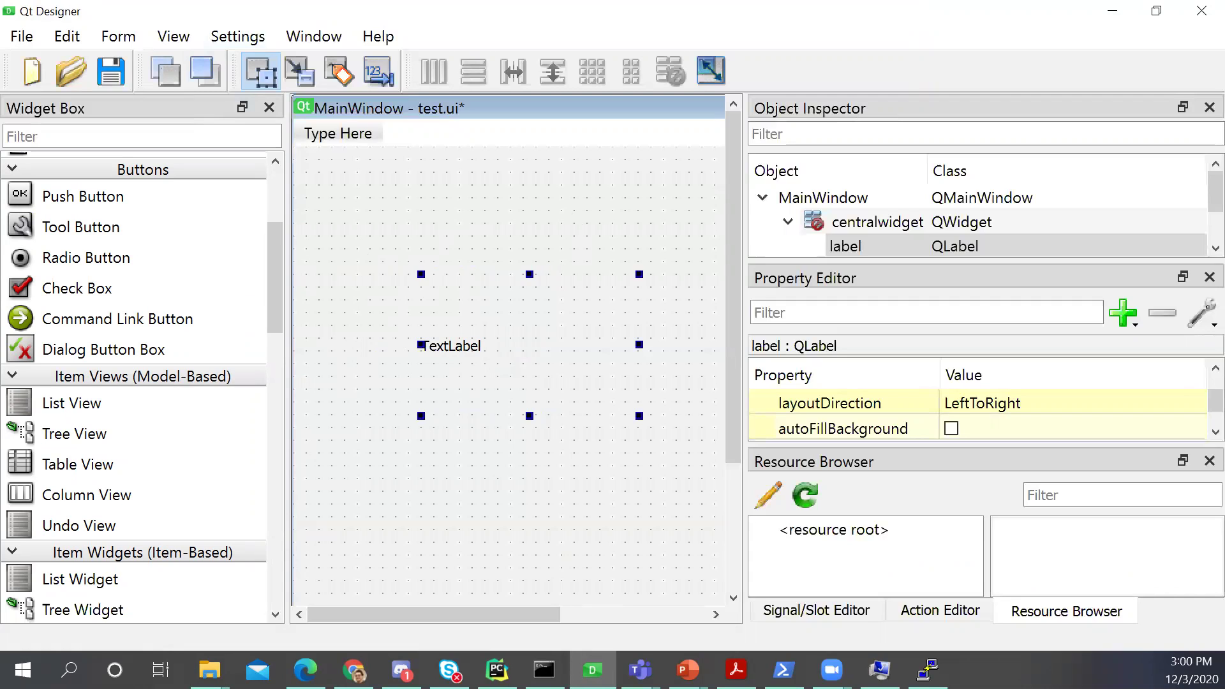
Switch to Command Prompt, recall the earlier command pip install pyqt5-tools and copy it
{"action": "key", "text": "alt+Tab"}
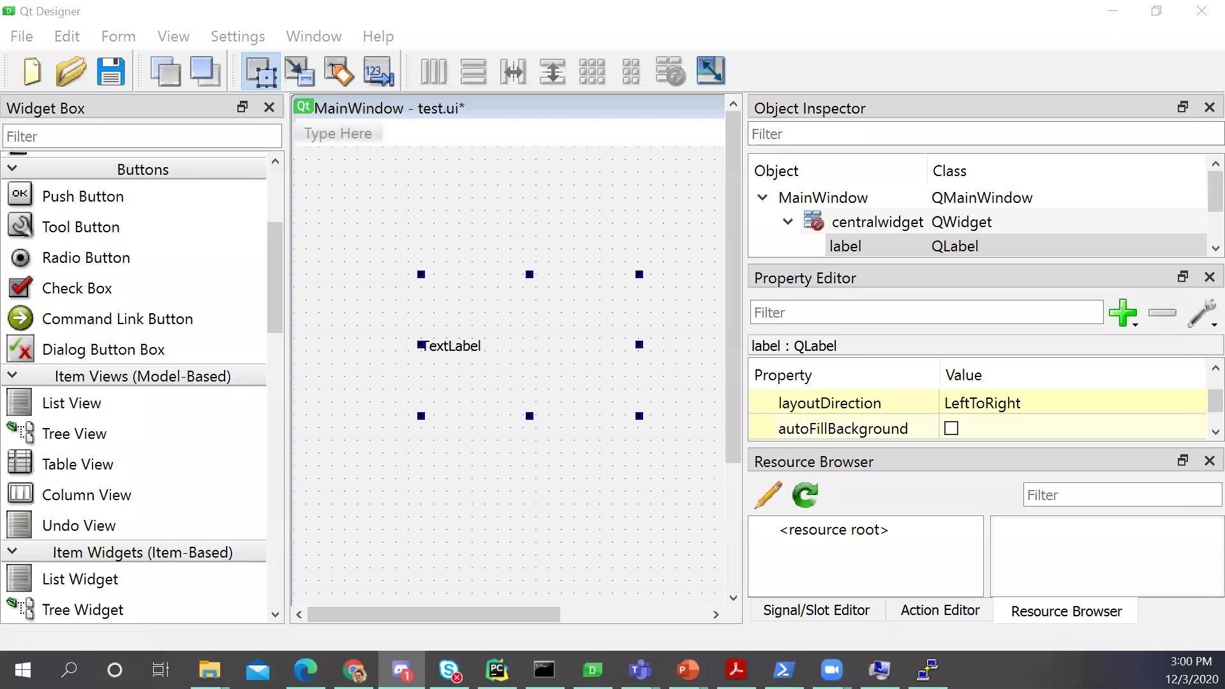
{"action": "left_click", "coordinate": [544, 670]}
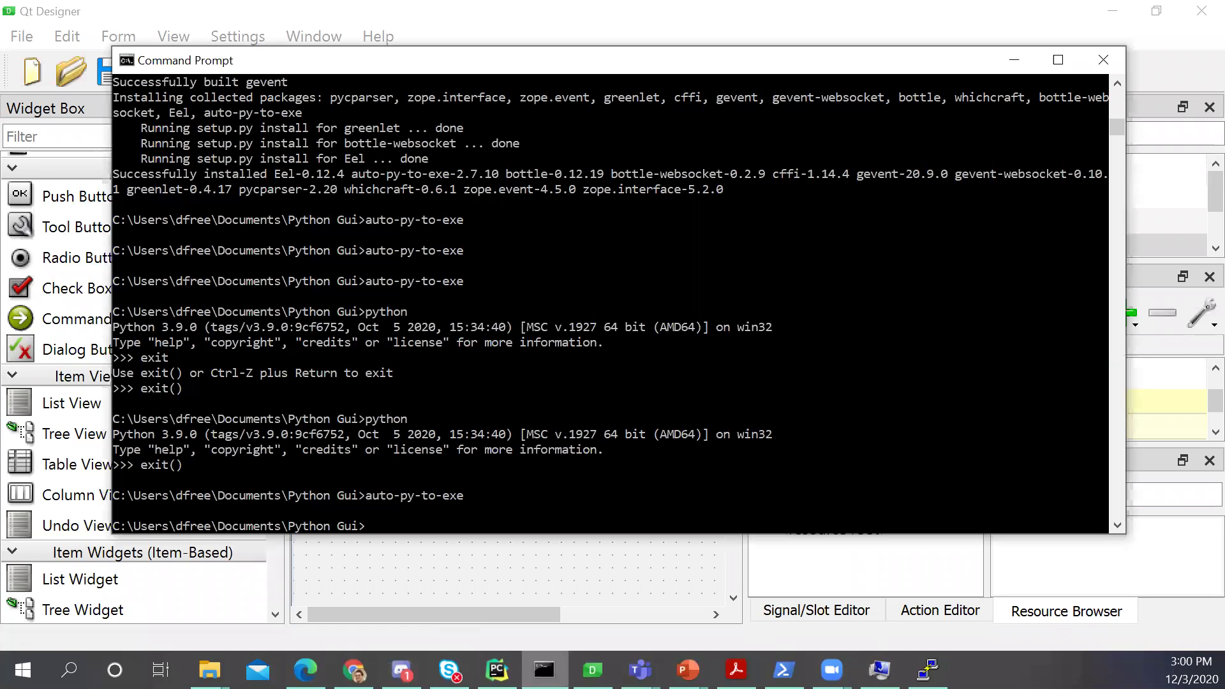
{"action": "key", "text": "Up"}
{"action": "key", "text": "Up"}
{"action": "key", "text": "Up"}
{"action": "key", "text": "Up"}
{"action": "key", "text": "Up"}
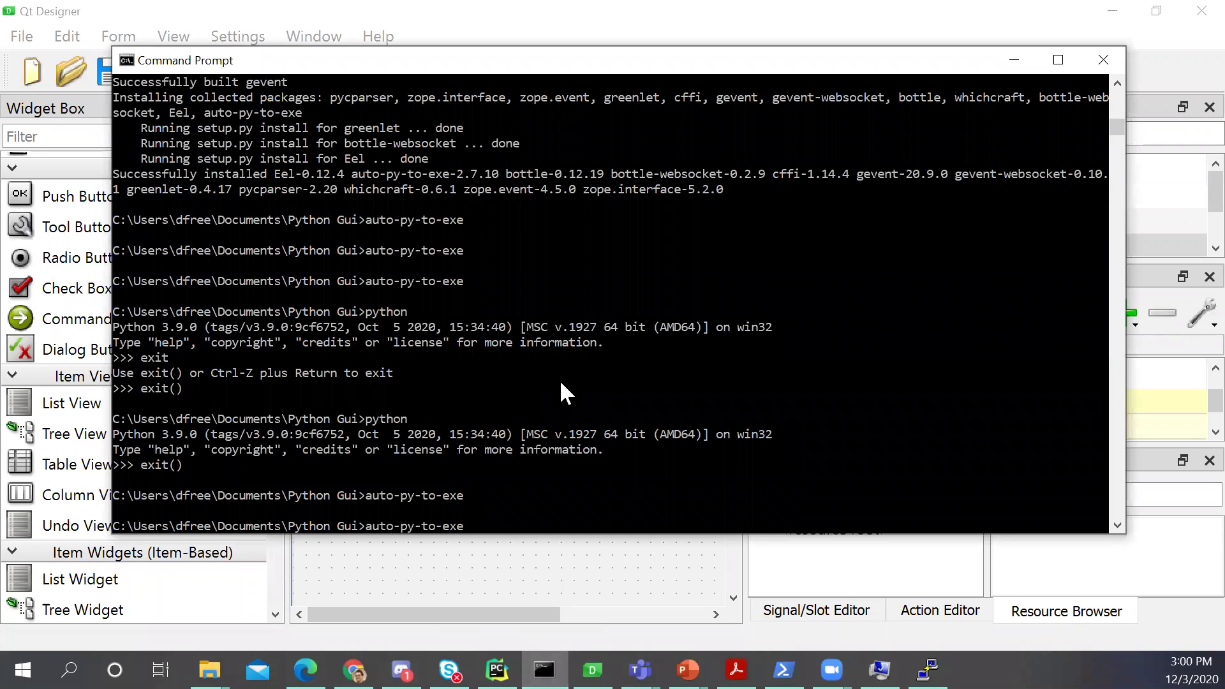
{"action": "key", "text": "Up"}
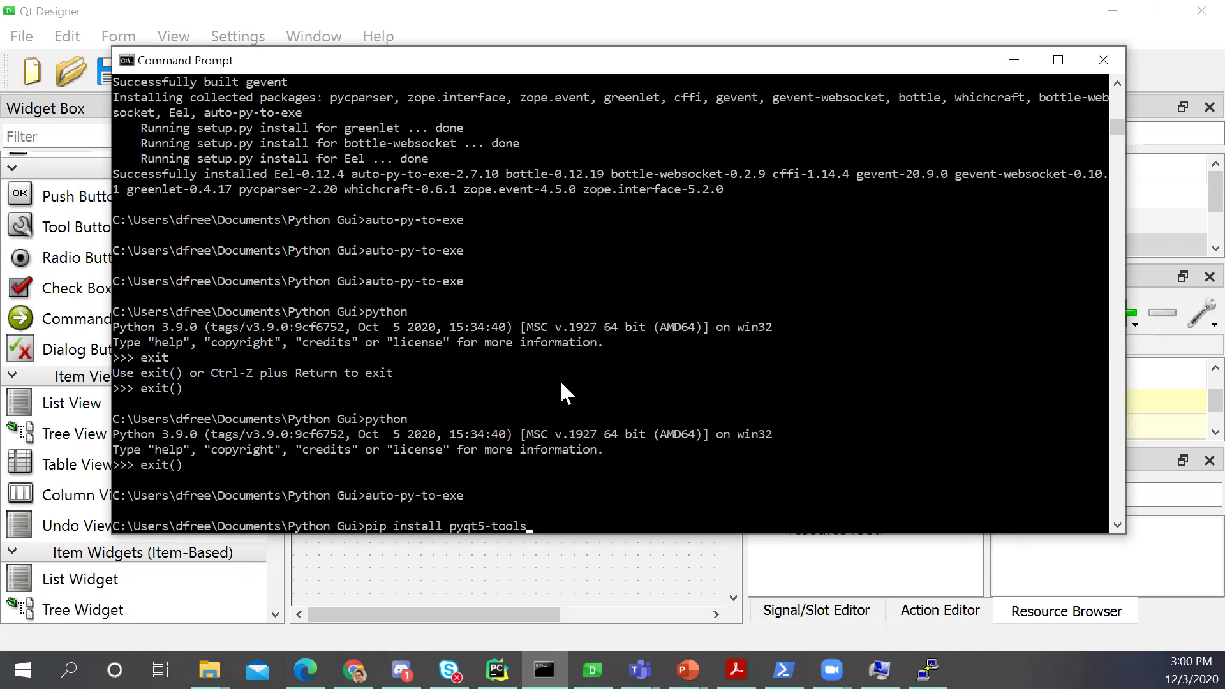
{"action": "left_click_drag", "start_coordinate": [531, 531], "coordinate": [374, 530]}
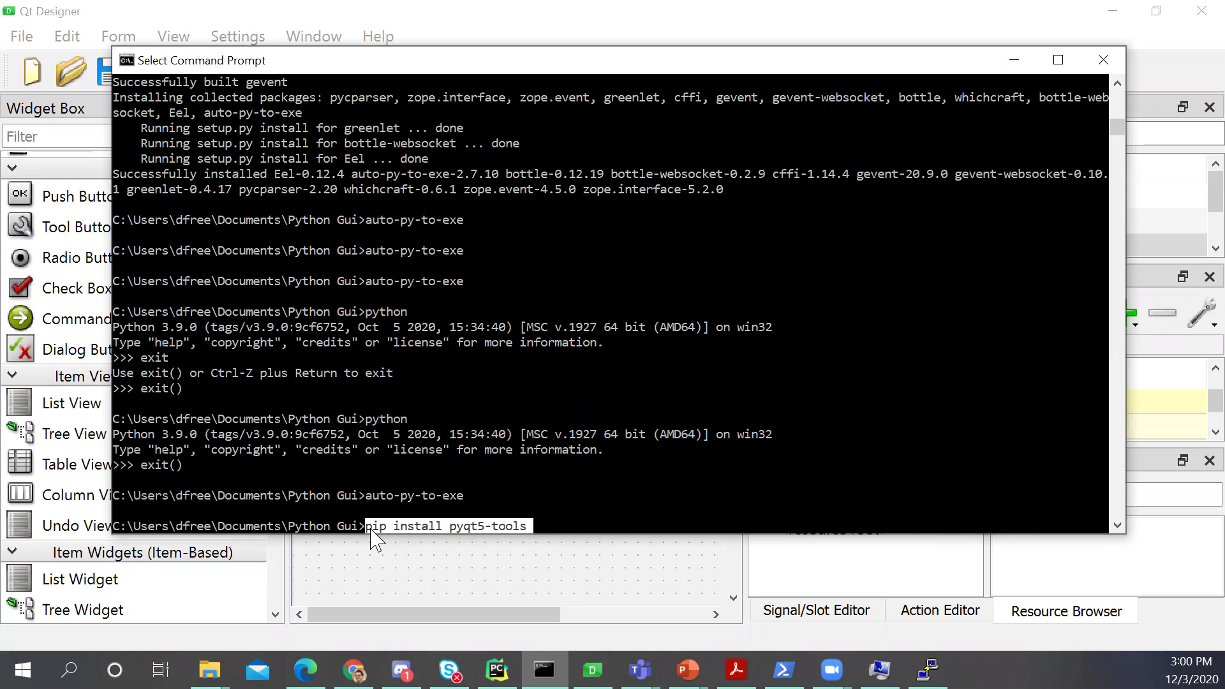
{"action": "key", "text": "ctrl+c"}
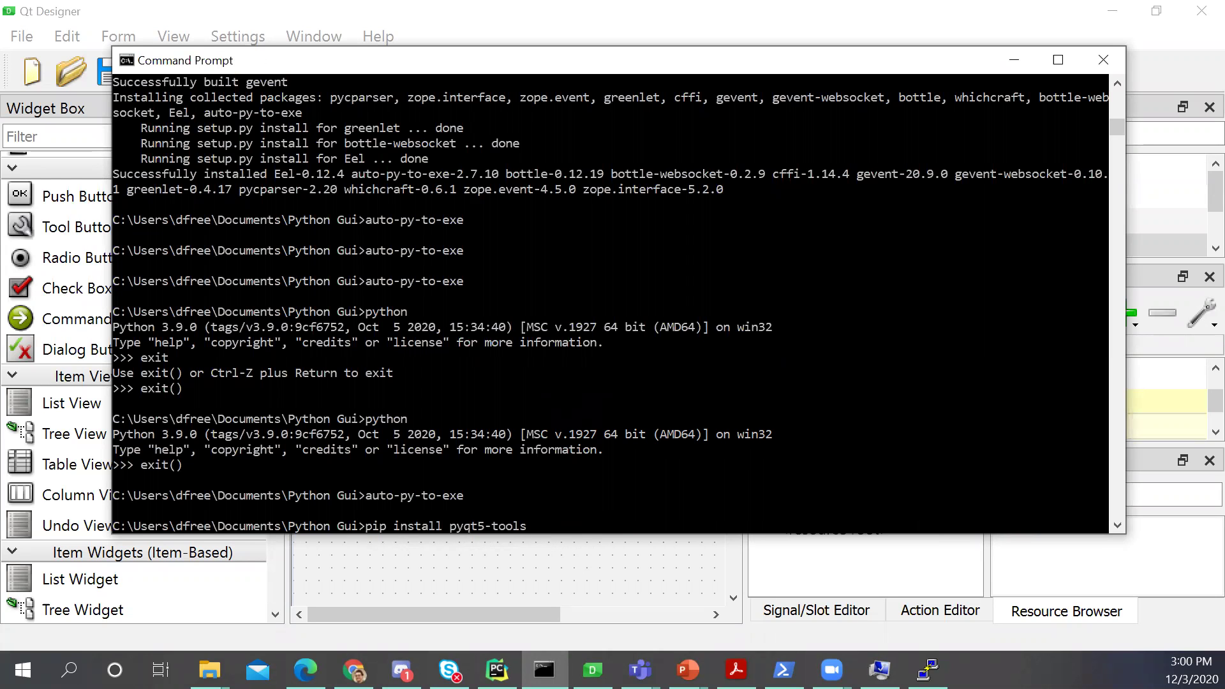
{"action": "key", "text": "alt+Tab"}
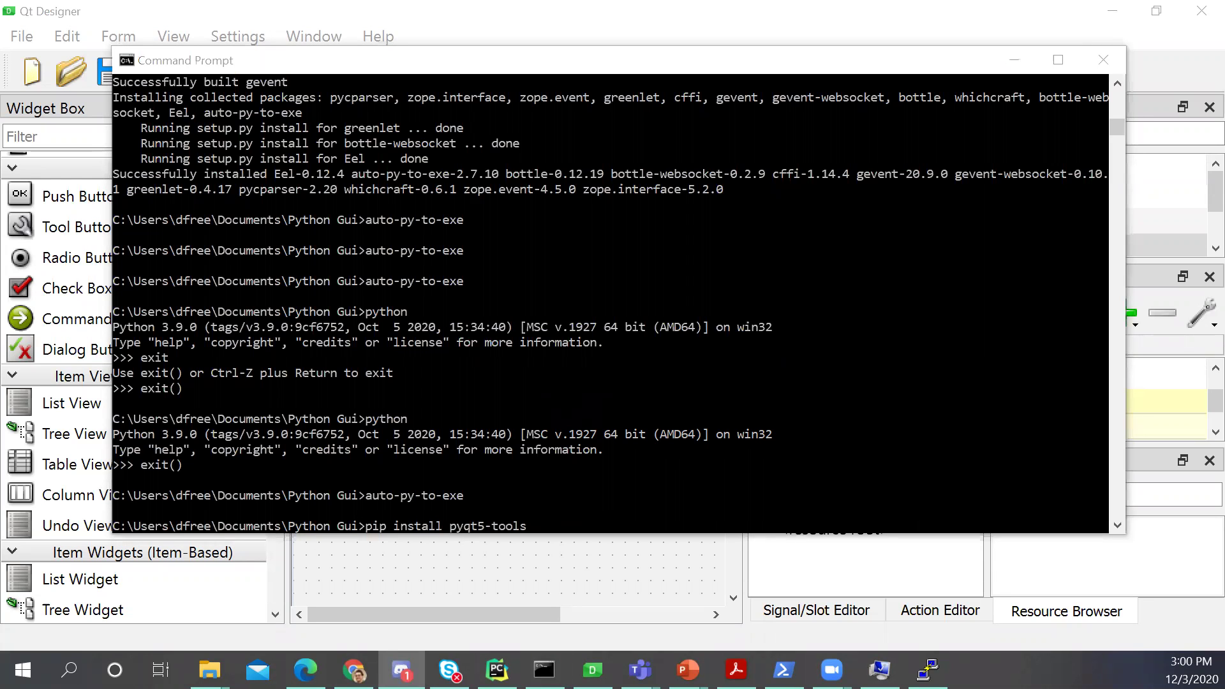
Search Windows for QtDesigner.exe and dismiss the search
{"action": "left_click", "coordinate": [69, 669]}
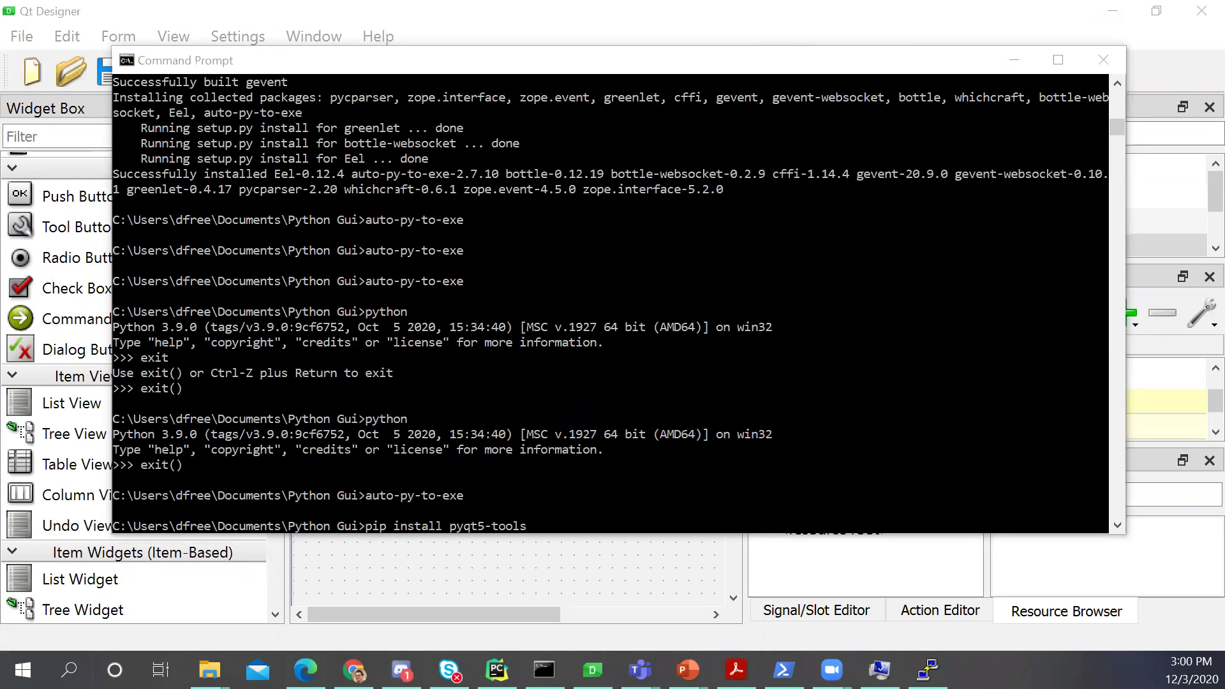
{"action": "type", "text": "Q"}
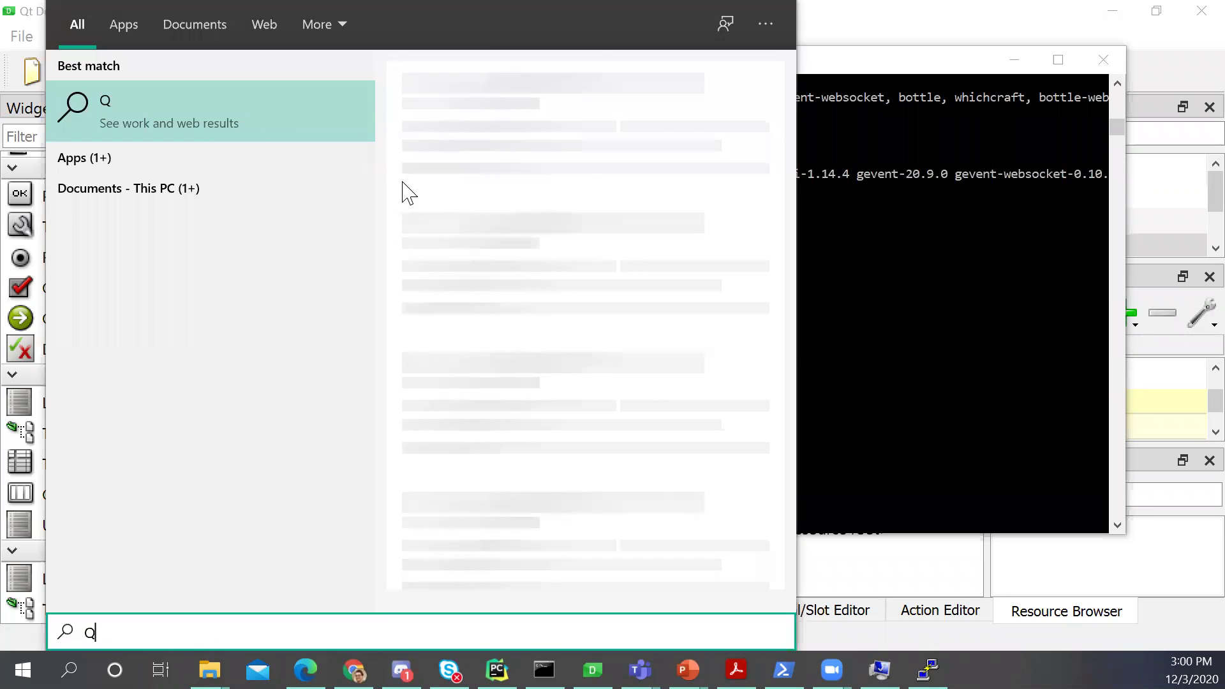
{"action": "type", "text": "td"}
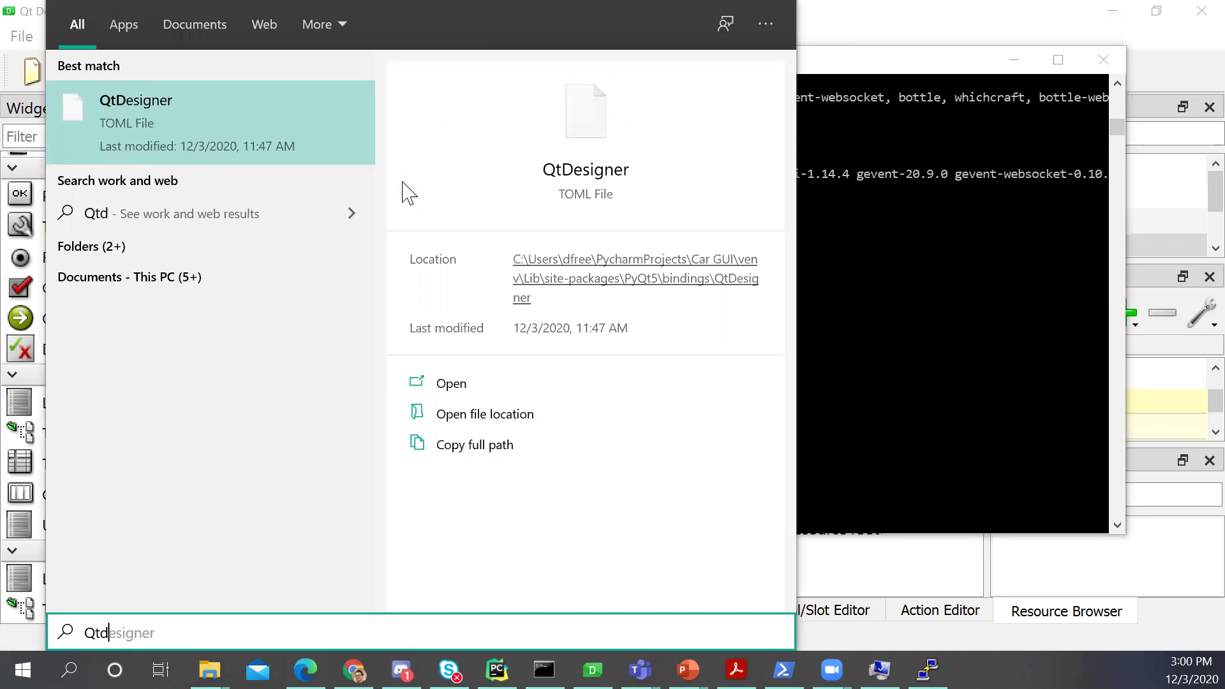
{"action": "key", "text": "BackSpace"}
{"action": "type", "text": "Designer.exe"}
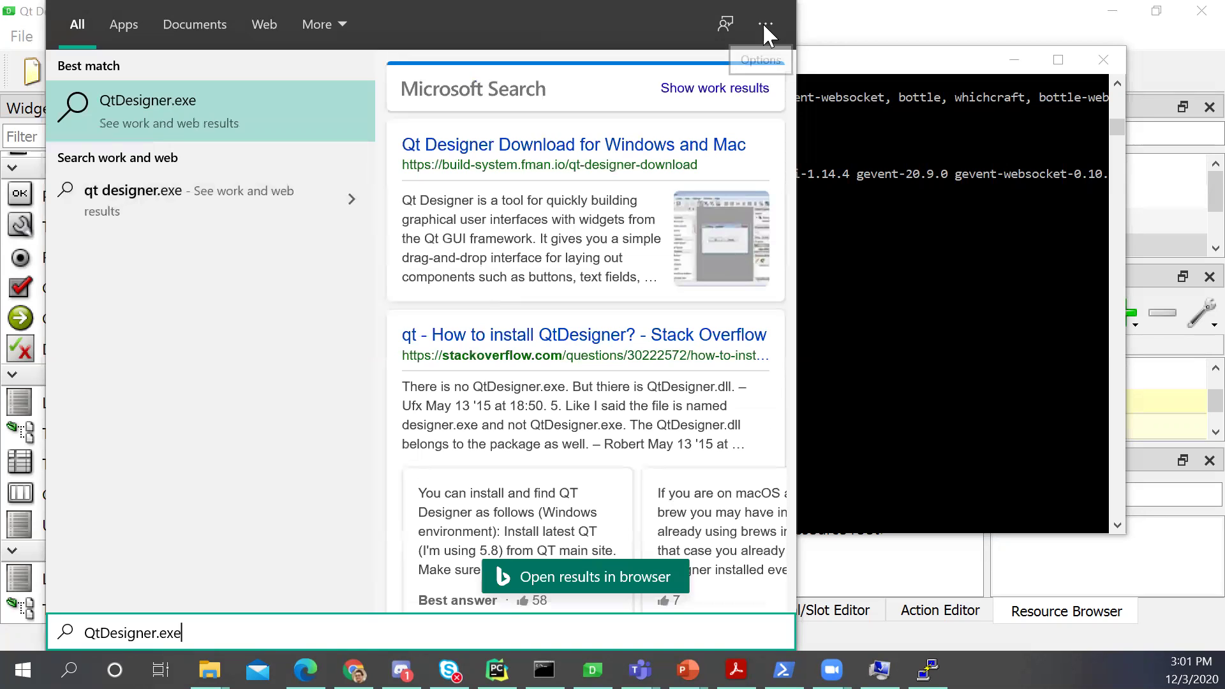
{"action": "left_click", "coordinate": [838, 64]}
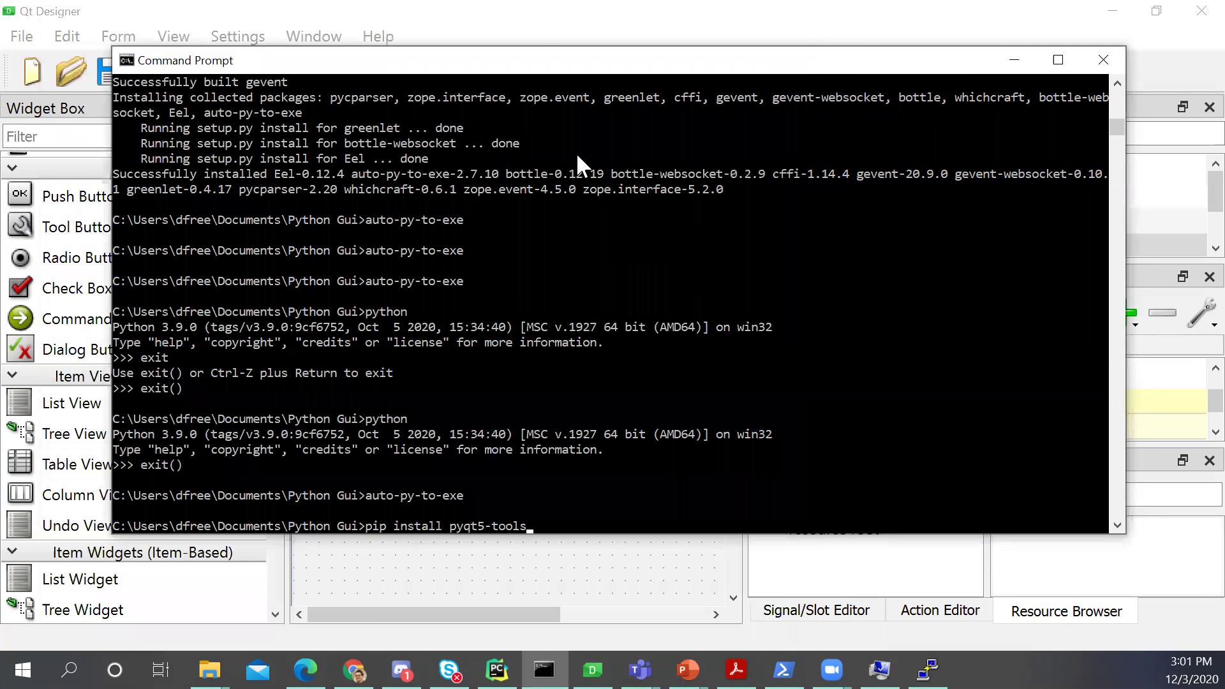
Return to Qt Designer and create a new form from the Main Window template
{"action": "left_click", "coordinate": [536, 25]}
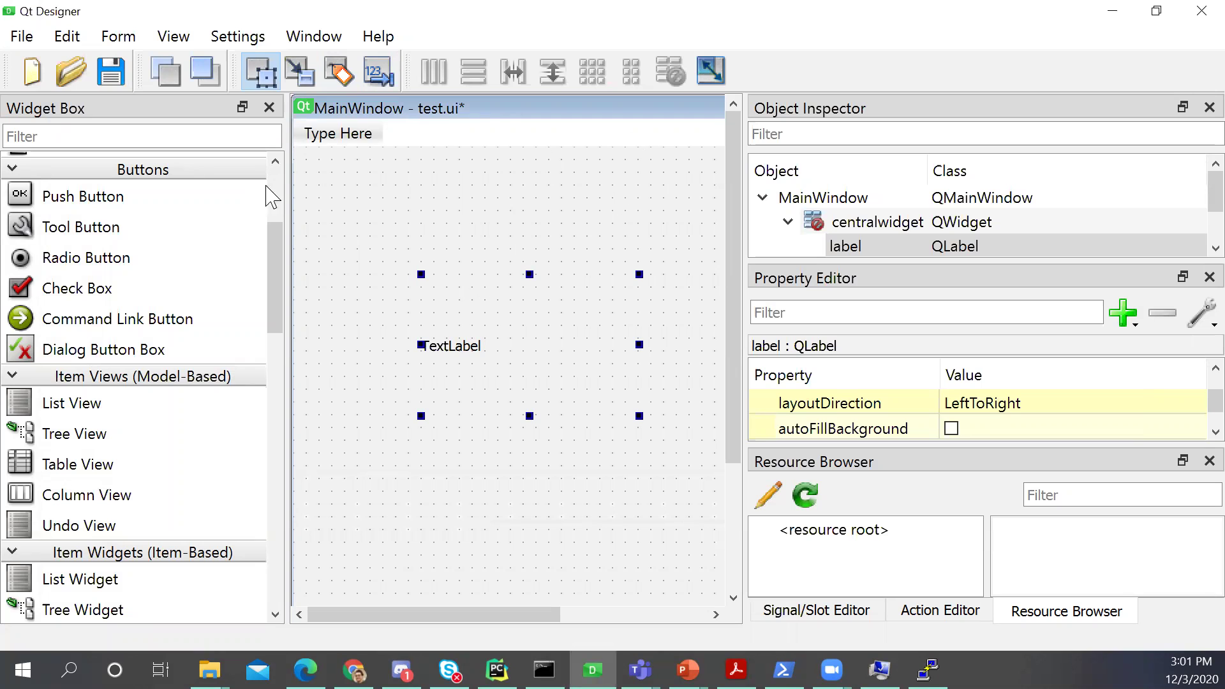
{"action": "left_click", "coordinate": [26, 43]}
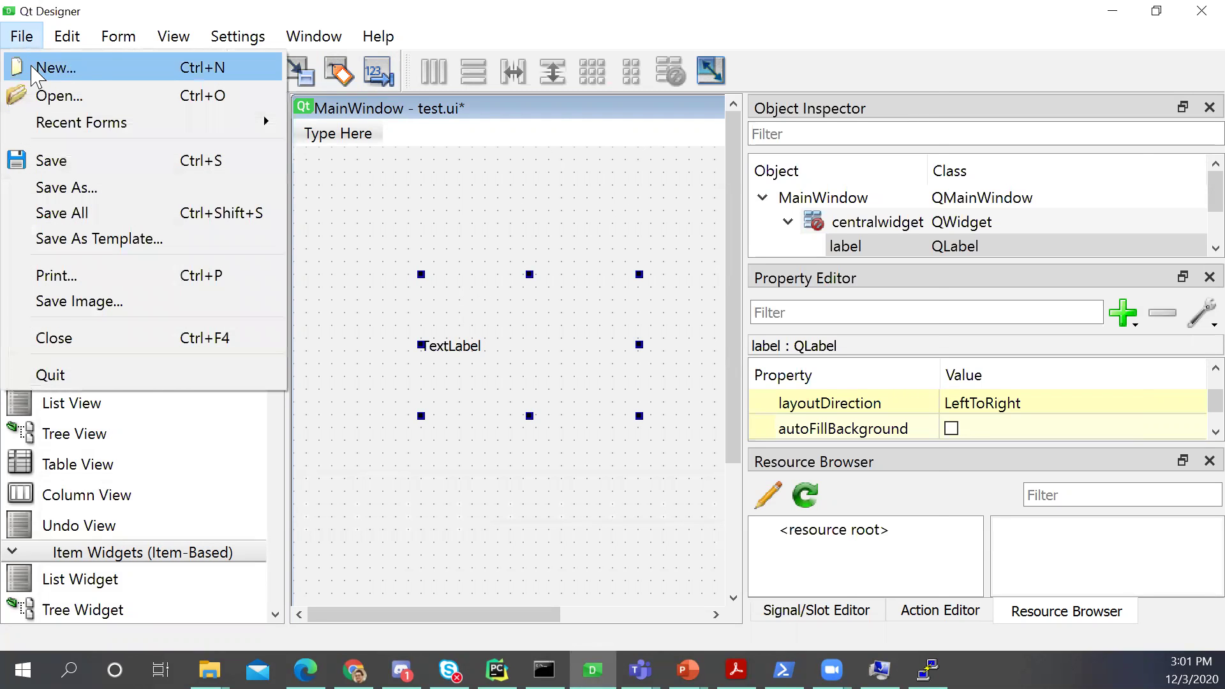
{"action": "left_click", "coordinate": [36, 68]}
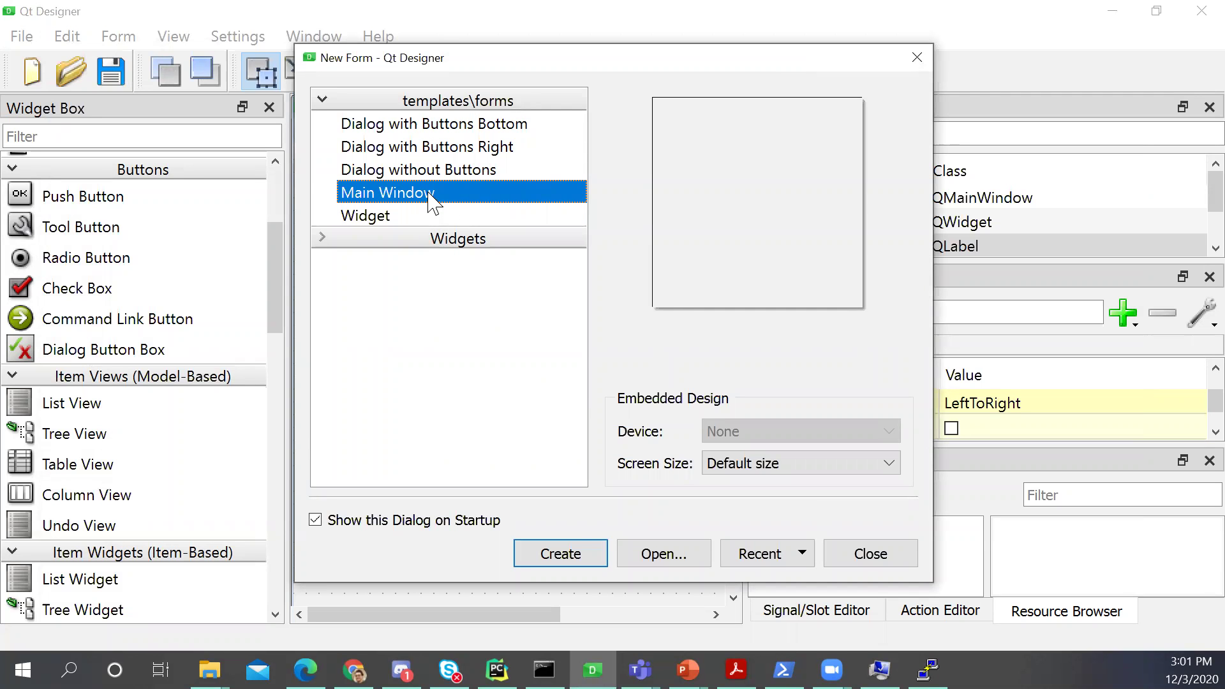
{"action": "left_click", "coordinate": [579, 558]}
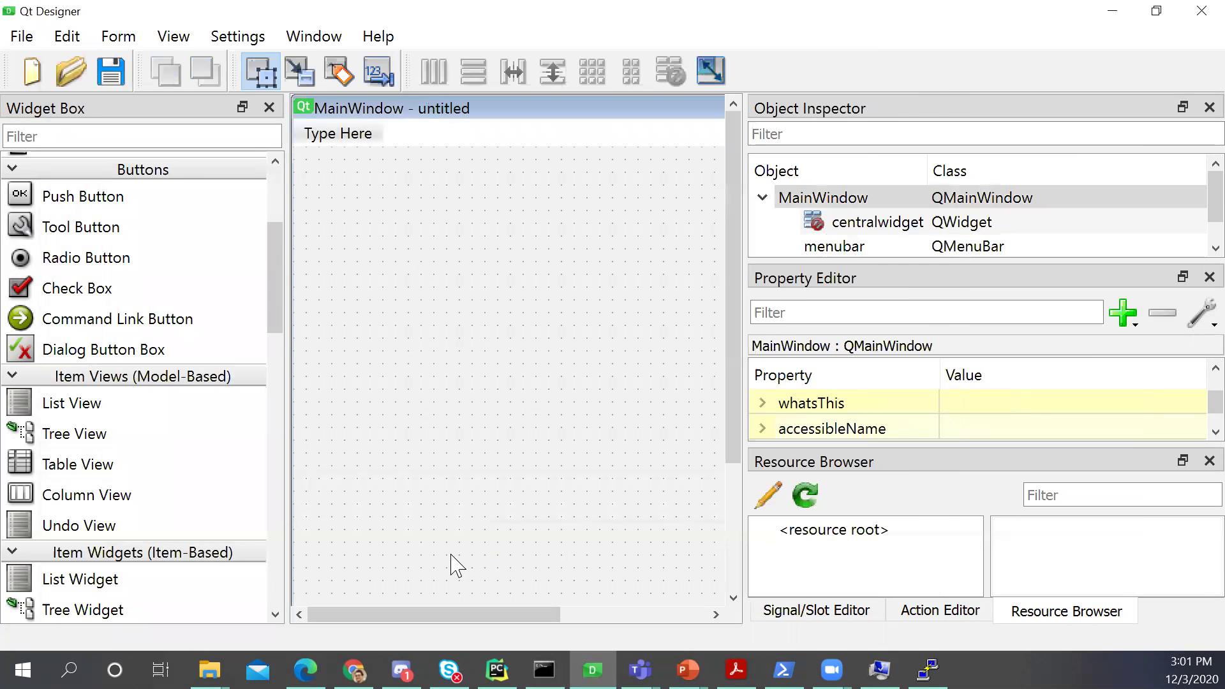
Add a Label widget near the upper-left corner of the new form and set its text to Price:
{"action": "left_click_drag", "start_coordinate": [273, 271], "coordinate": [281, 525]}
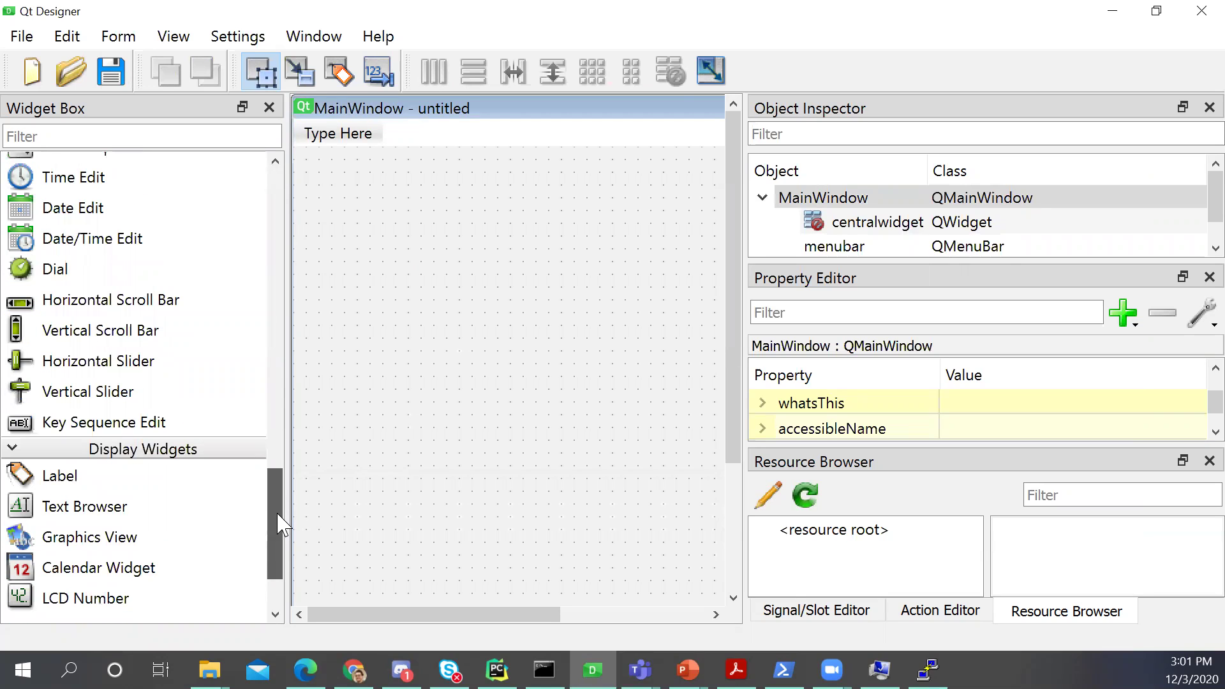
{"action": "left_click_drag", "start_coordinate": [142, 482], "coordinate": [386, 195]}
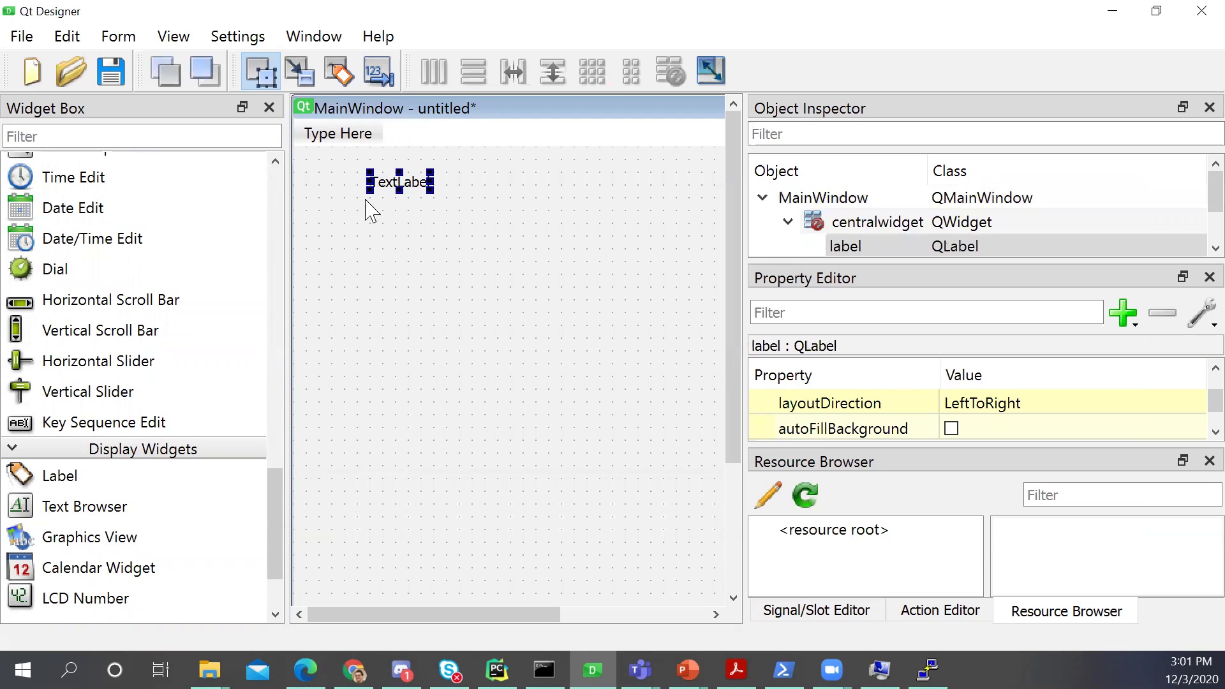
{"action": "double_click", "coordinate": [408, 183]}
{"action": "double_click", "coordinate": [409, 184]}
{"action": "type", "text": "Price:"}
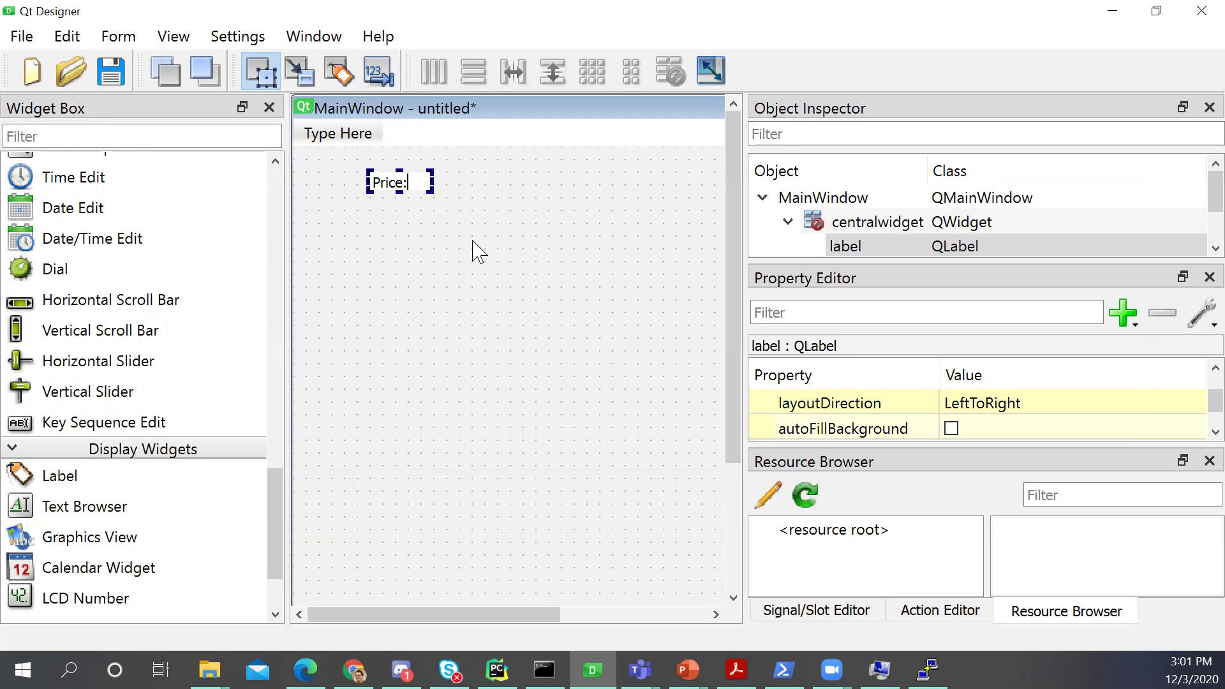
{"action": "key", "text": "Return"}
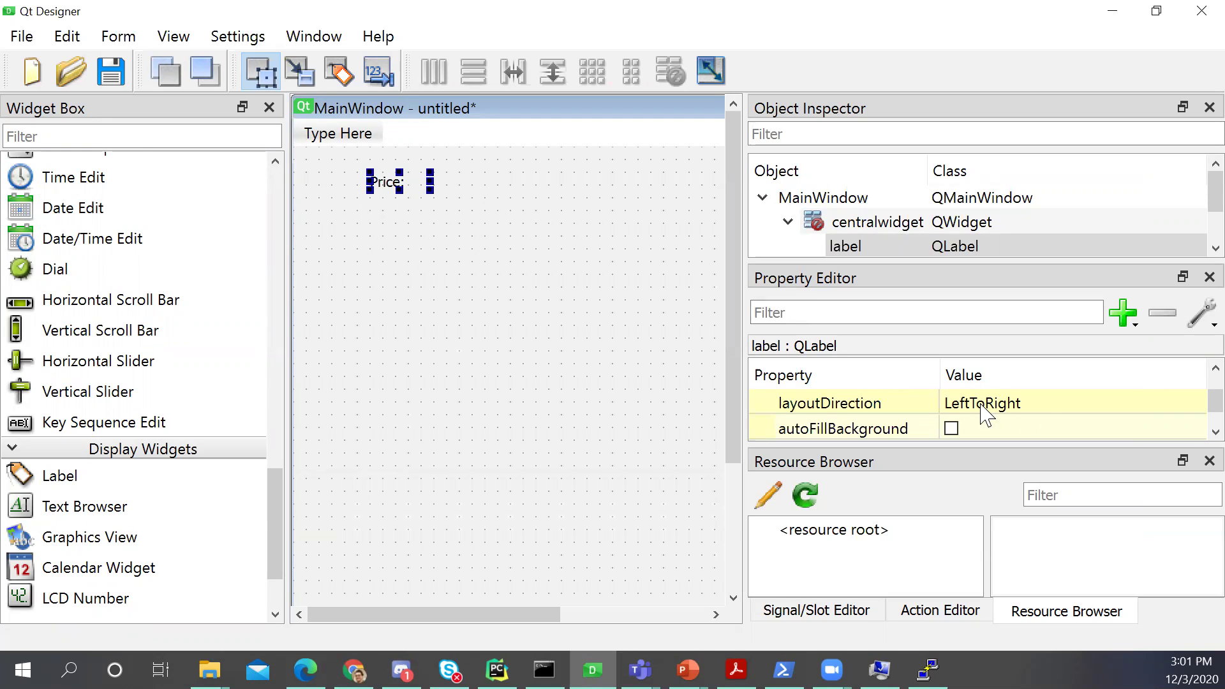
Set the Price: label's objectName to labelPrice
{"action": "scroll", "coordinate": [1189, 408], "scroll_direction": "up", "scroll_amount": 8}
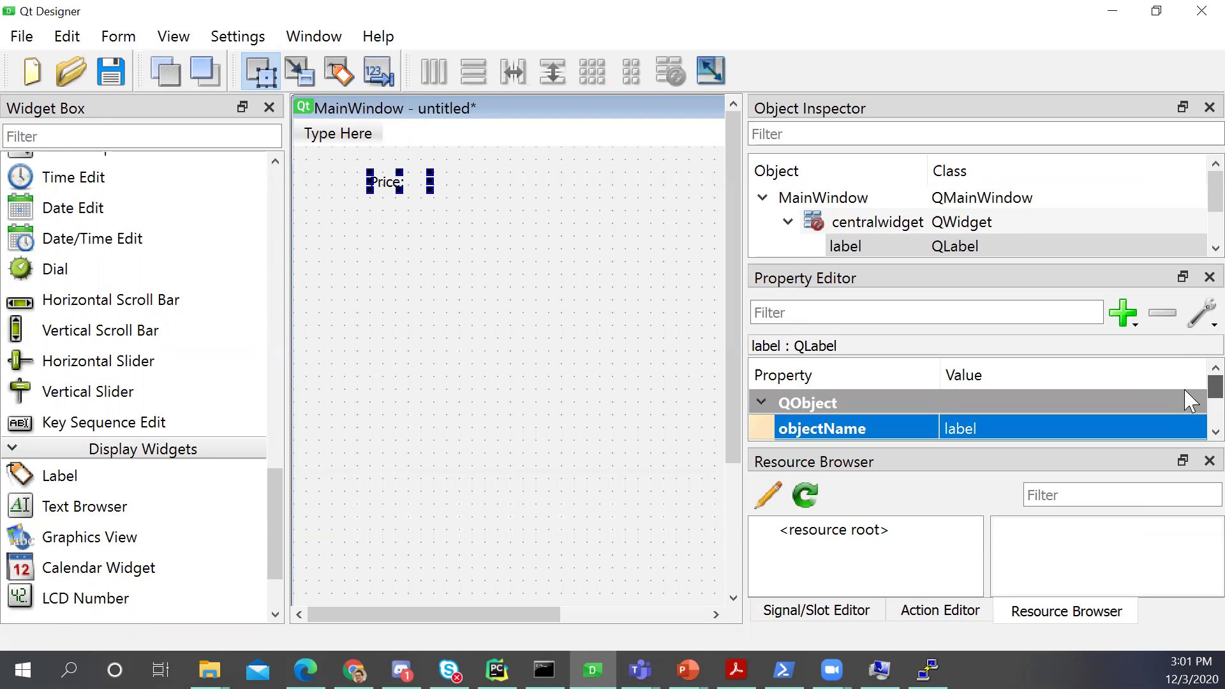
{"action": "left_click", "coordinate": [976, 431]}
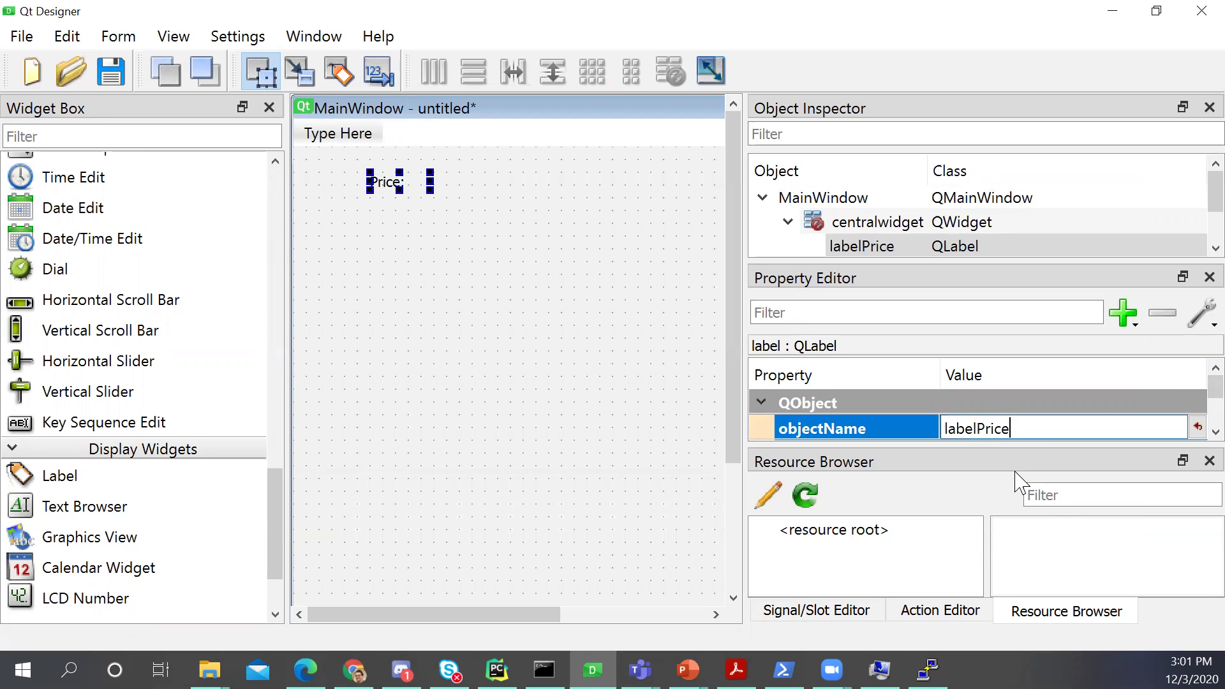
Add a Push Button widget below the Price: label on the form and set its text to Add Info
{"action": "key", "text": "Return"}
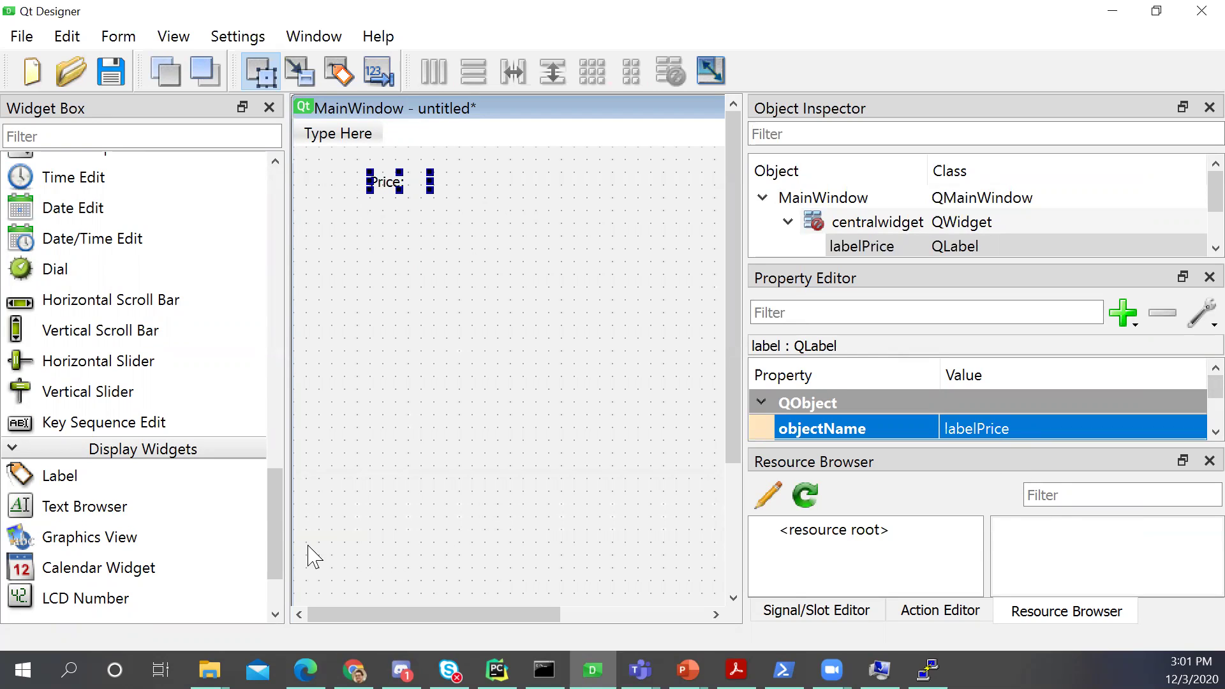
{"action": "left_click_drag", "start_coordinate": [282, 523], "coordinate": [259, 205]}
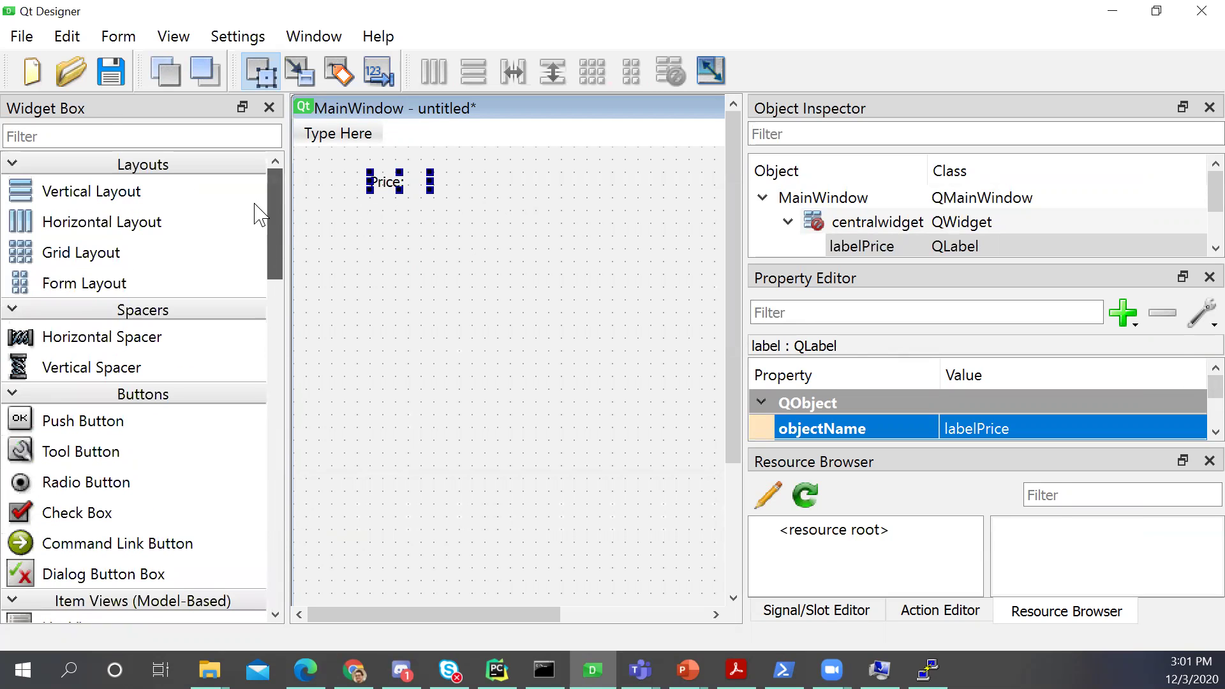
{"action": "left_click_drag", "start_coordinate": [86, 424], "coordinate": [432, 294]}
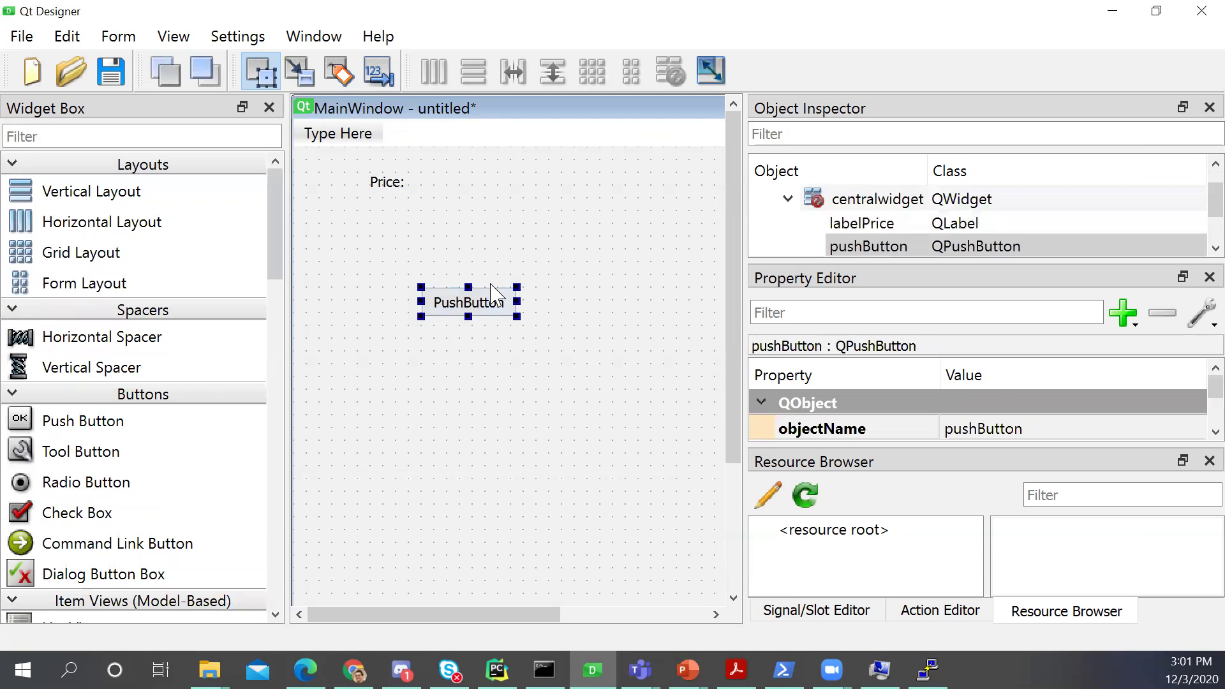
{"action": "double_click", "coordinate": [495, 308]}
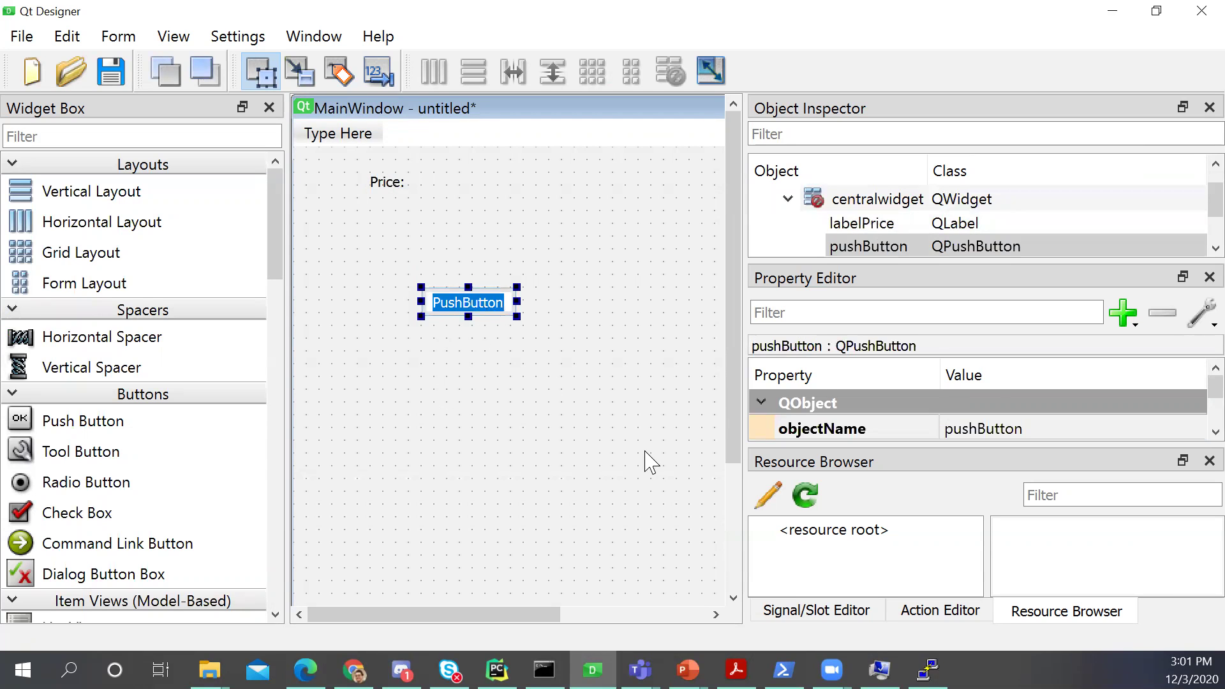
{"action": "type", "text": "Add Info"}
{"action": "key", "text": "Return"}
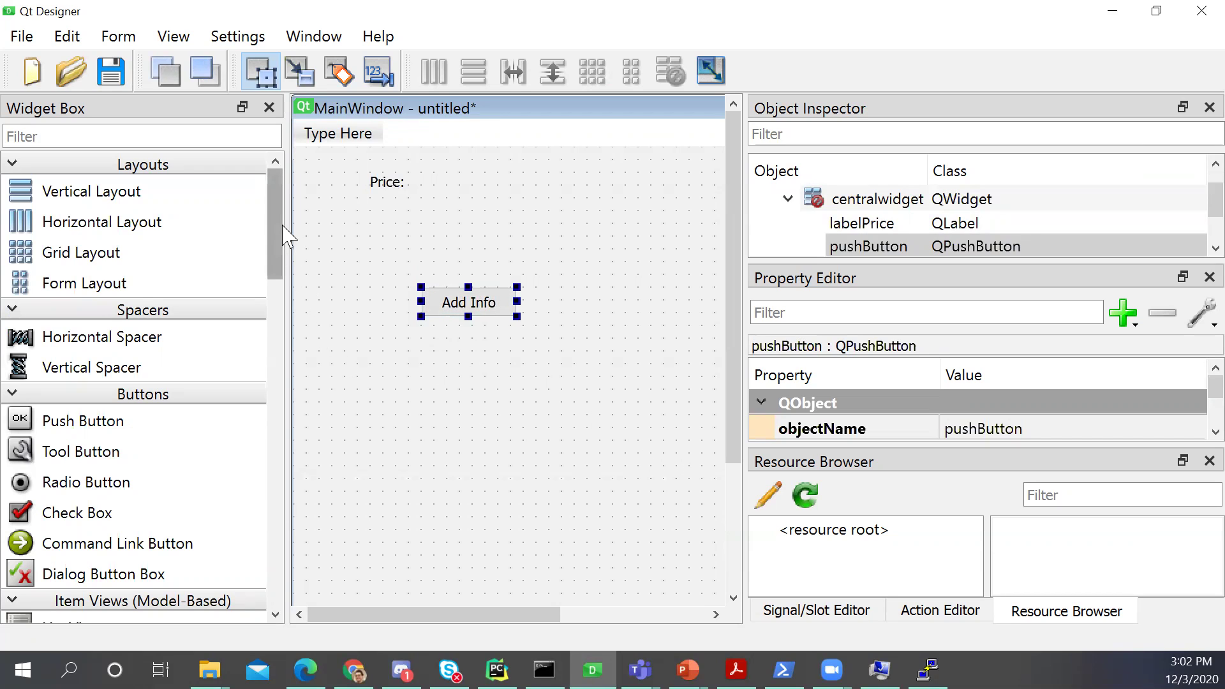
Add a Text Edit widget beside the Price: label and shrink it to about one line in height
{"action": "scroll", "coordinate": [285, 254], "scroll_direction": "down", "scroll_amount": 1}
{"action": "scroll", "coordinate": [281, 255], "scroll_direction": "down", "scroll_amount": 5}
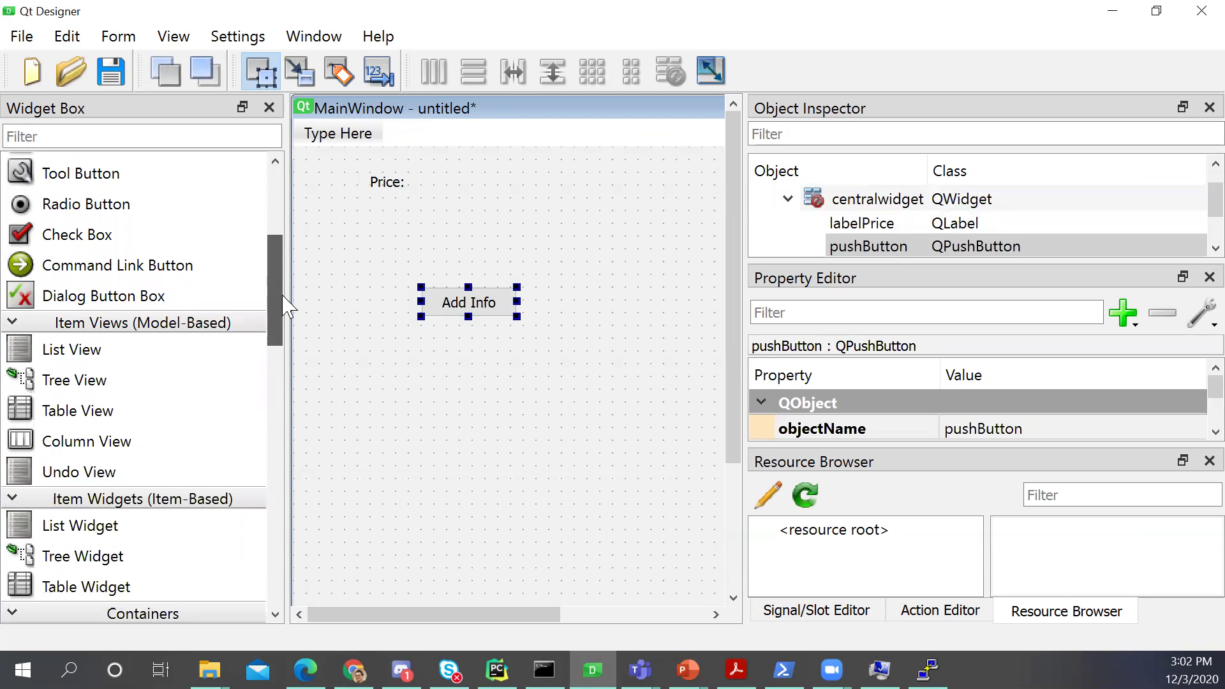
{"action": "left_click_drag", "start_coordinate": [284, 327], "coordinate": [300, 470]}
{"action": "left_click_drag", "start_coordinate": [85, 342], "coordinate": [468, 171]}
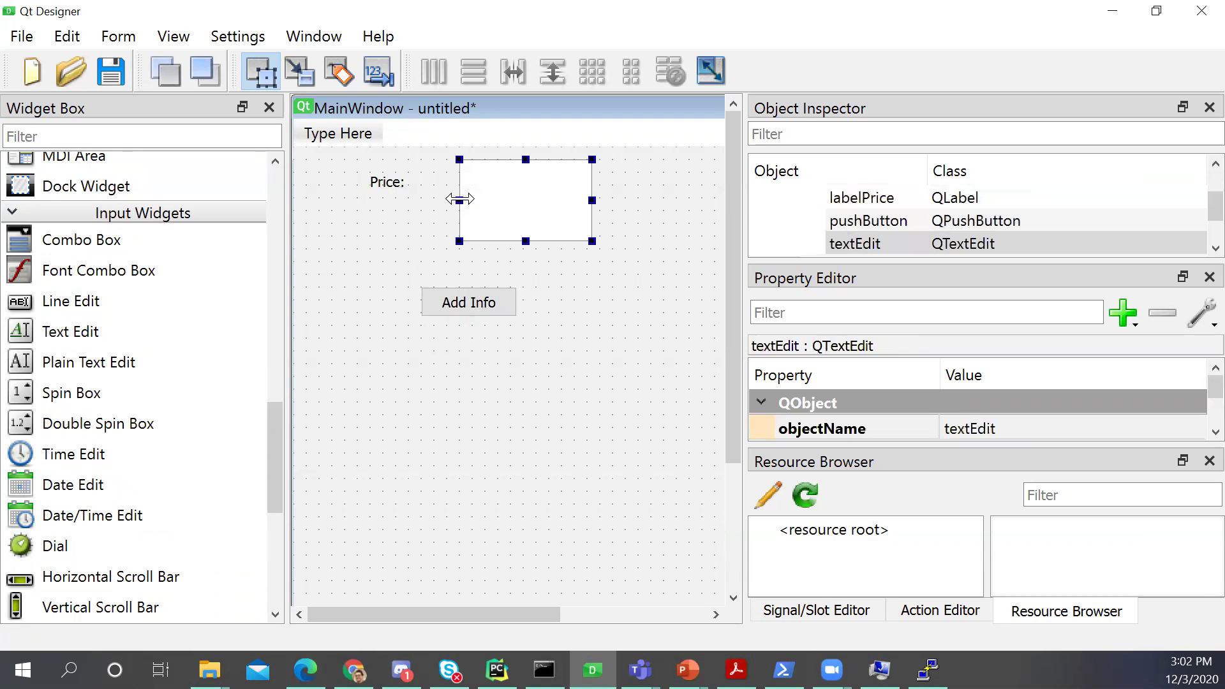
{"action": "left_click_drag", "start_coordinate": [454, 243], "coordinate": [466, 185]}
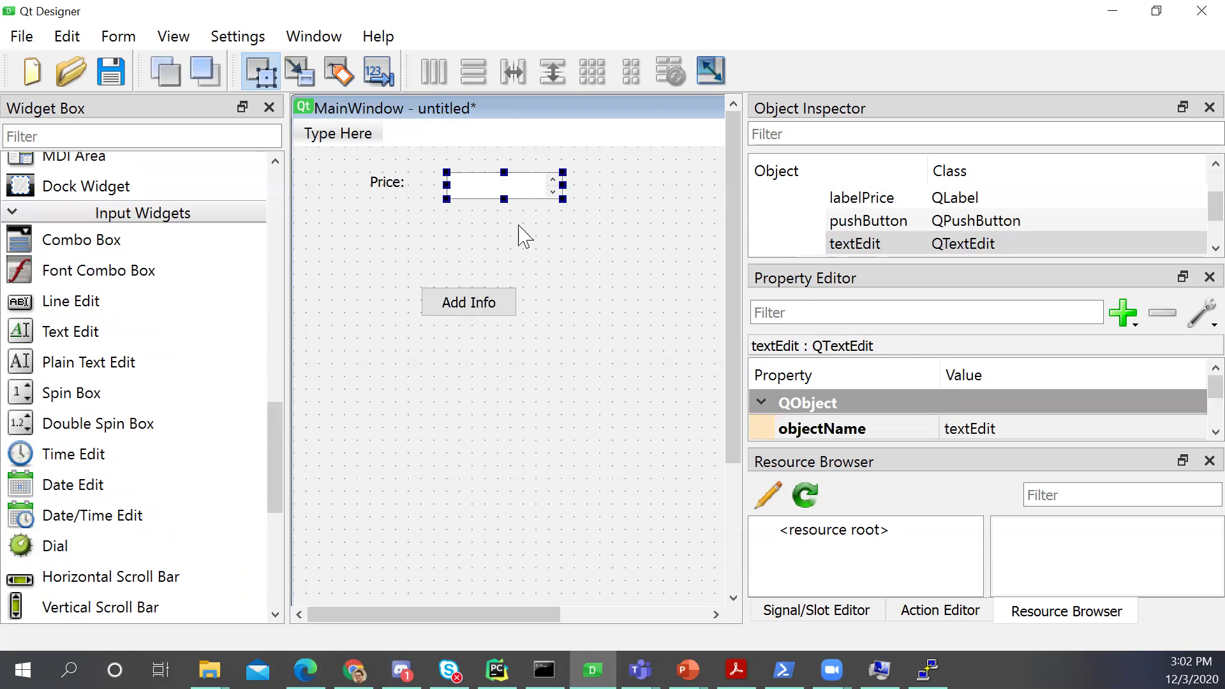
Set the text box's objectName to textPrice and move the Add Info button slightly up toward it
{"action": "left_click", "coordinate": [1010, 426]}
{"action": "left_click", "coordinate": [1032, 432]}
{"action": "key", "text": "BackSpace"}
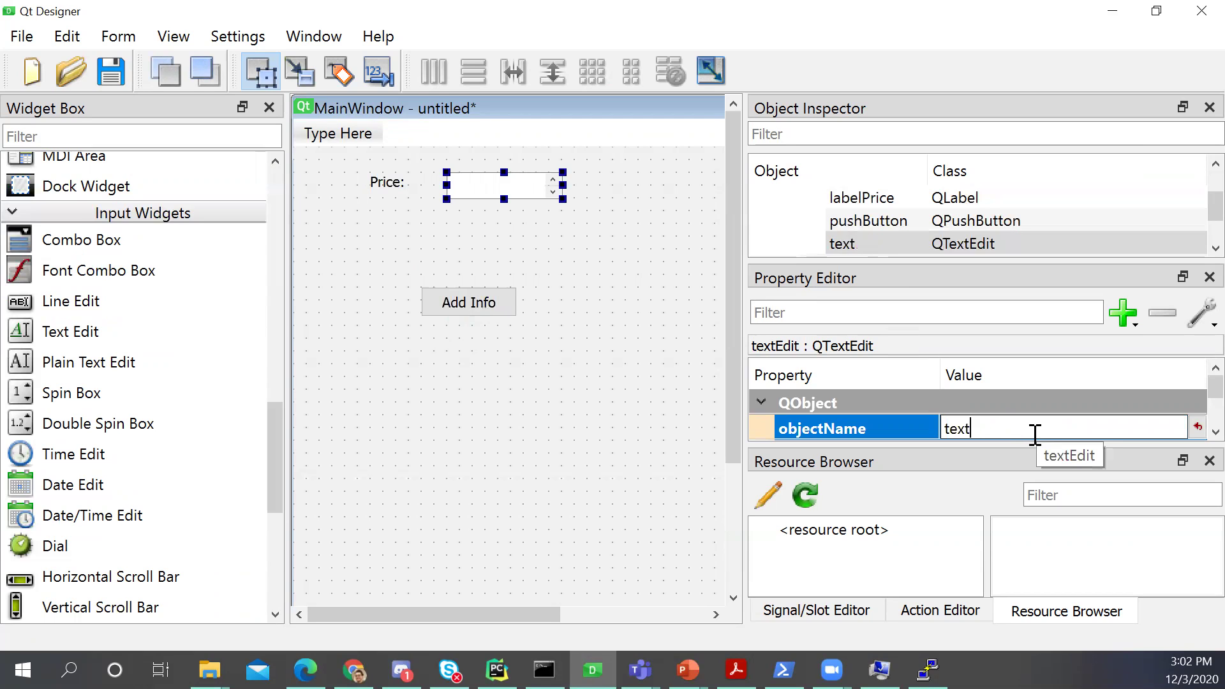
{"action": "key", "text": "Return"}
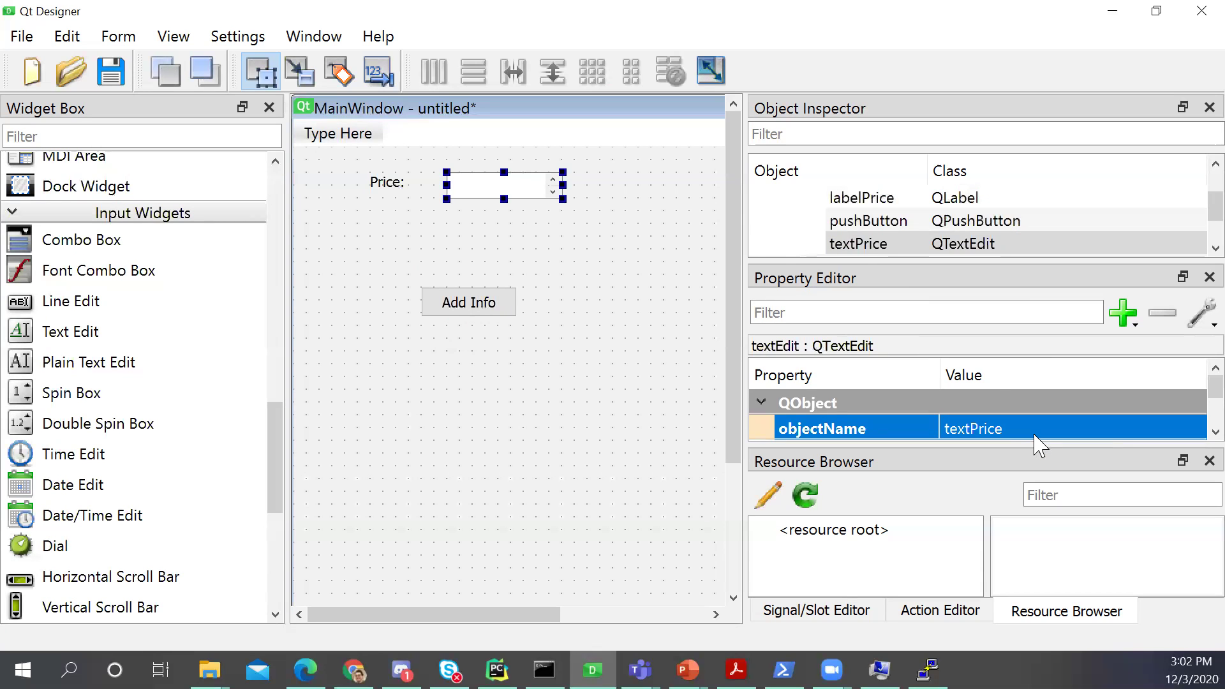
{"action": "left_click_drag", "start_coordinate": [499, 307], "coordinate": [501, 281]}
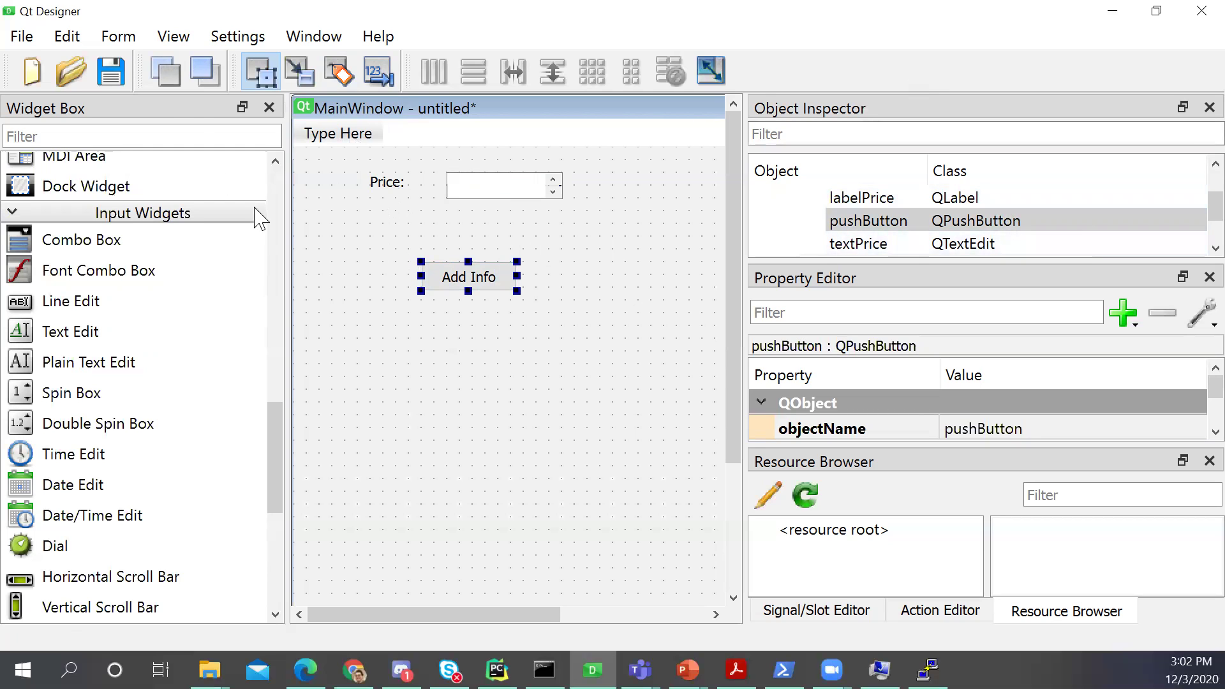
Save the form as car_ui in a new folder named Car Info Gui inside Documents
{"action": "left_click", "coordinate": [21, 37]}
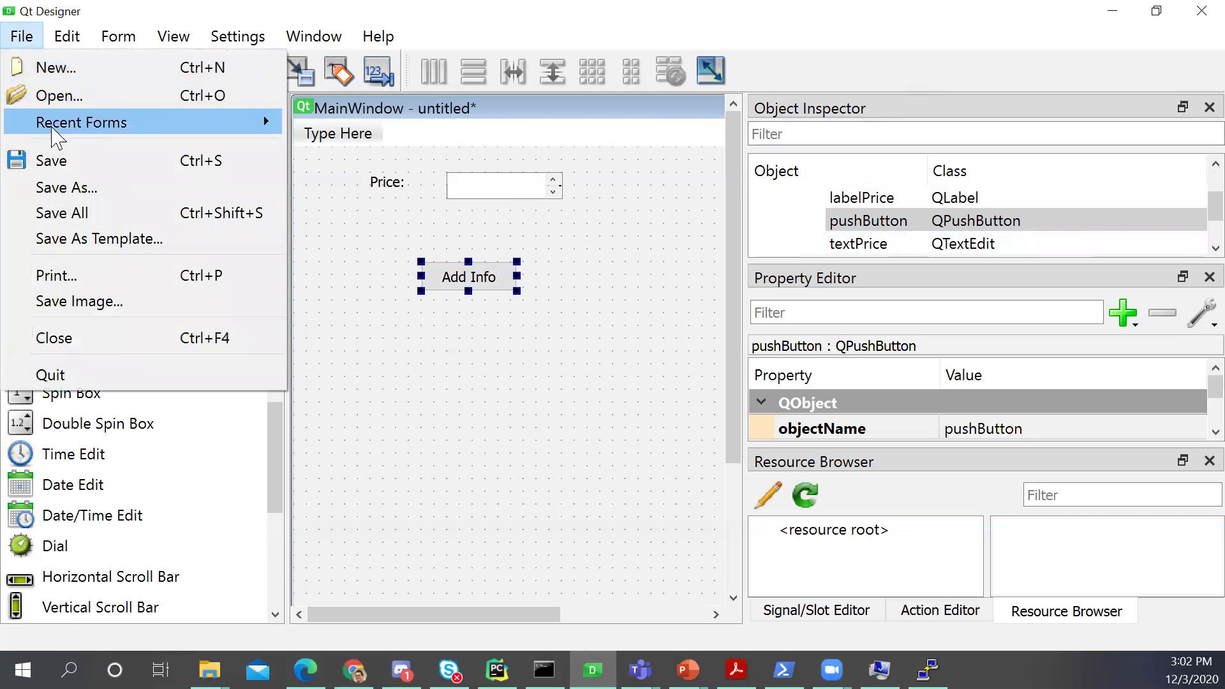
{"action": "left_click", "coordinate": [96, 168]}
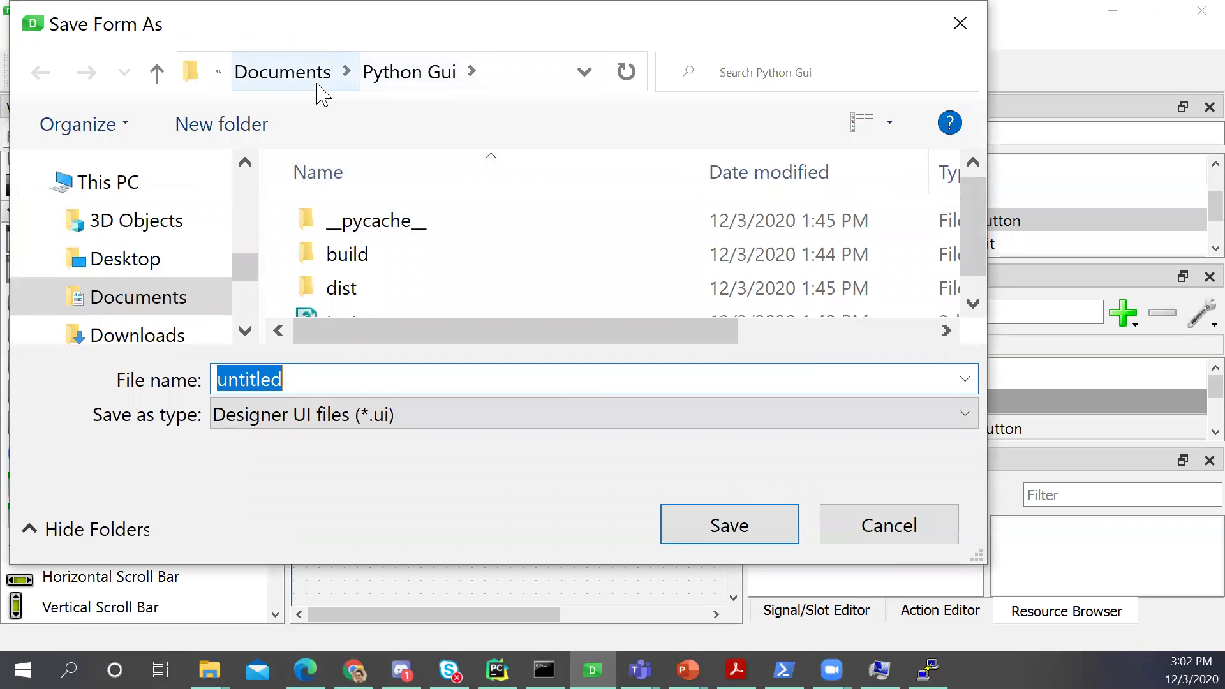
{"action": "left_click", "coordinate": [317, 83]}
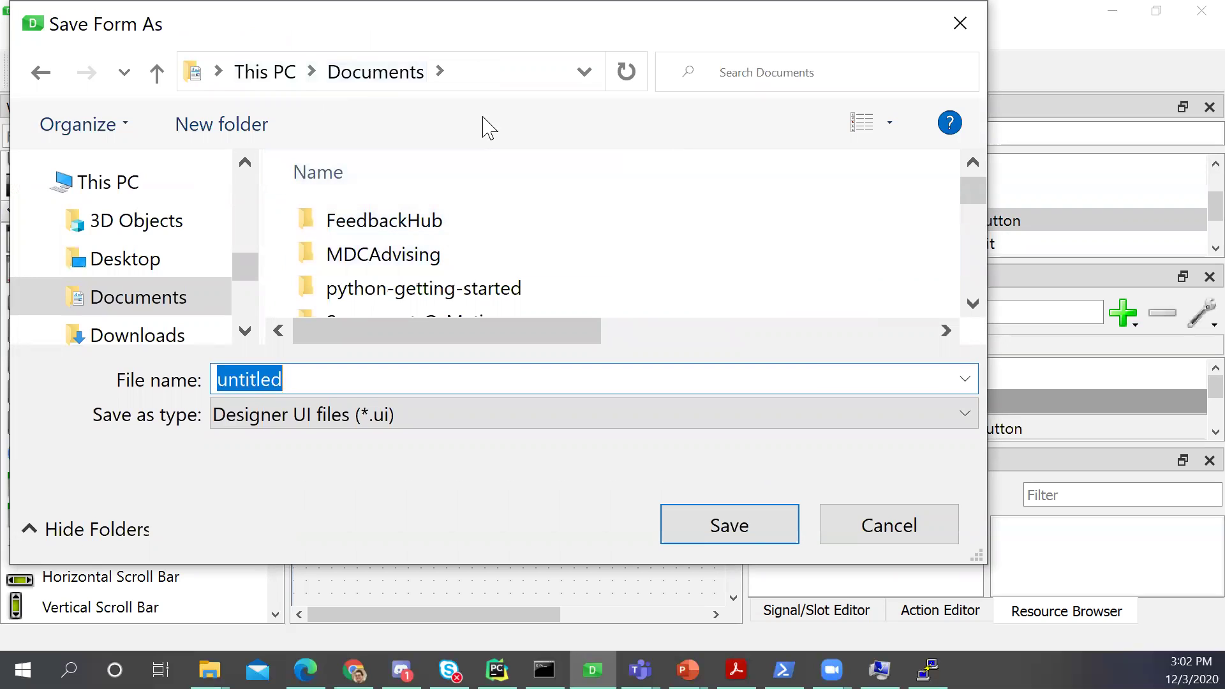
{"action": "left_click", "coordinate": [220, 126]}
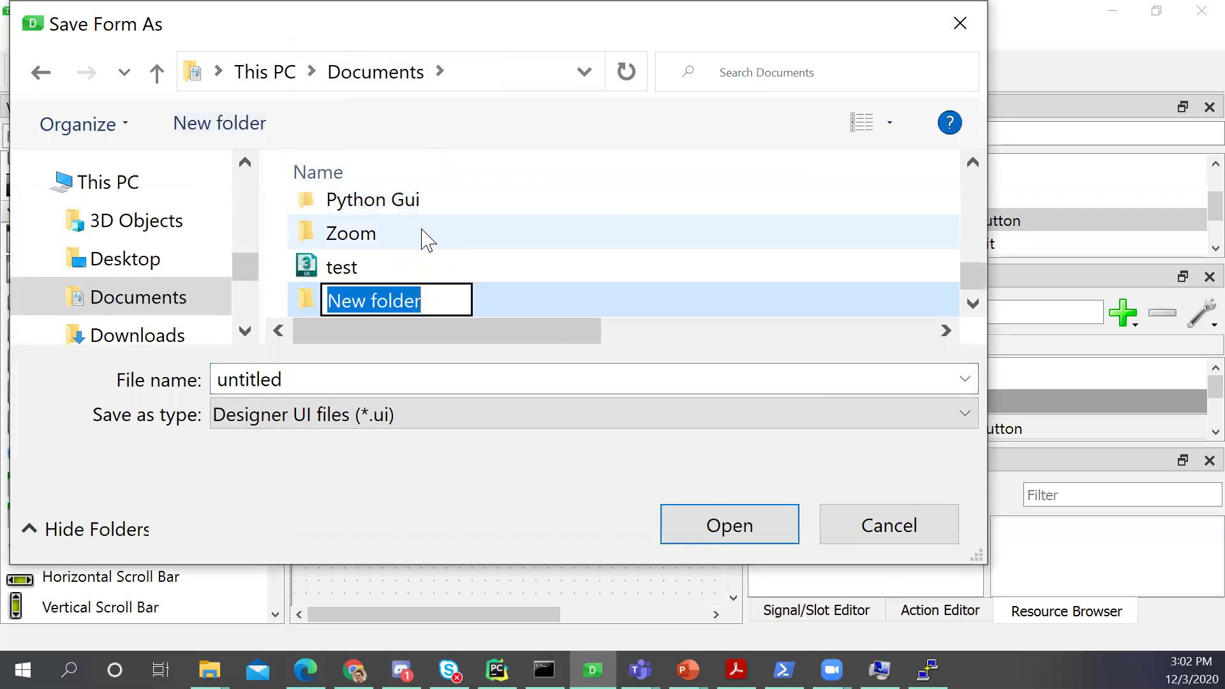
{"action": "type", "text": "Car"}
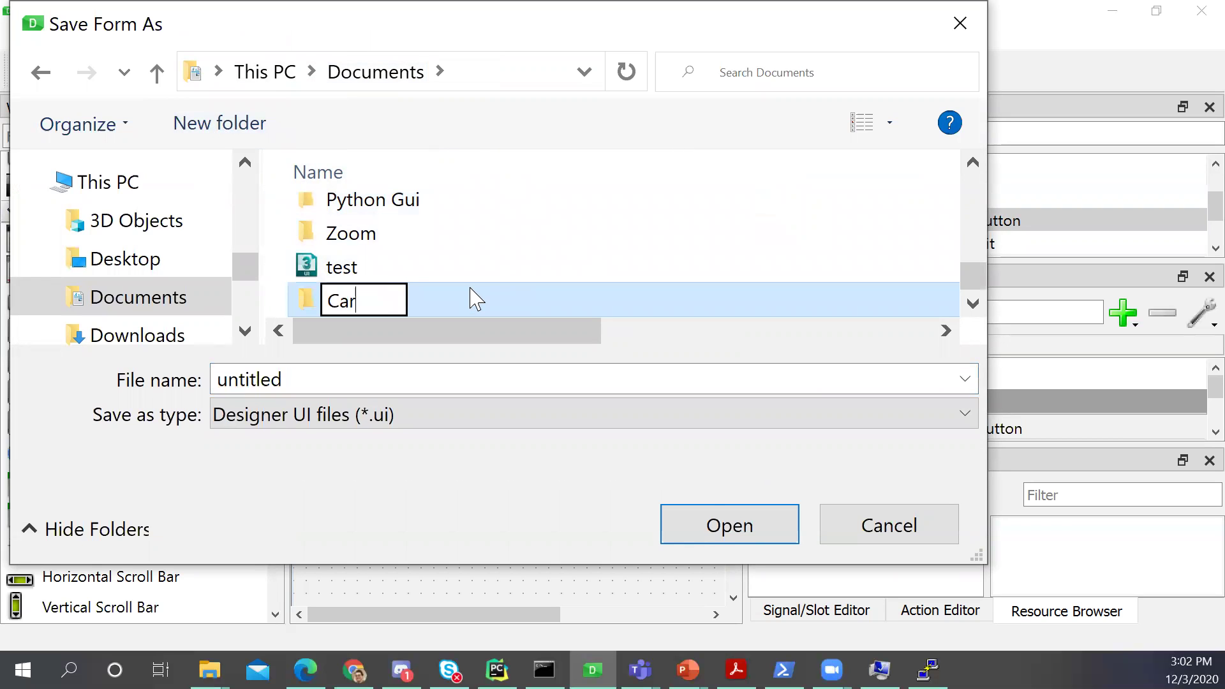
{"action": "type", "text": " Info Gui"}
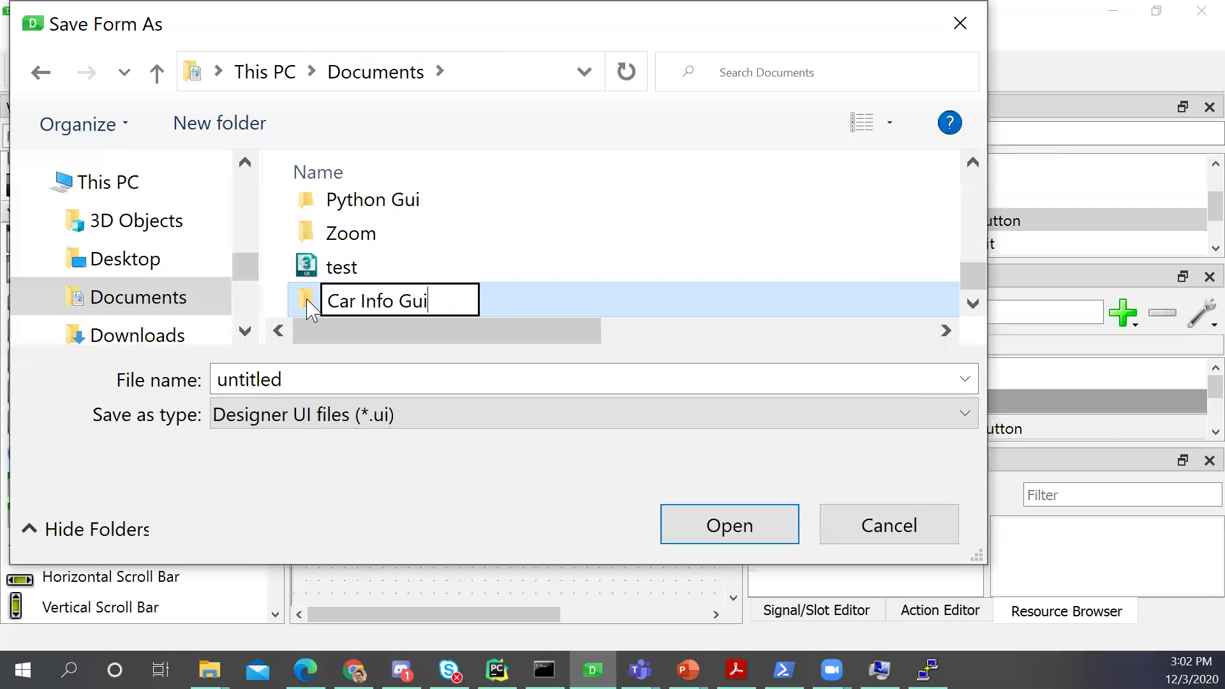
{"action": "double_click", "coordinate": [328, 309]}
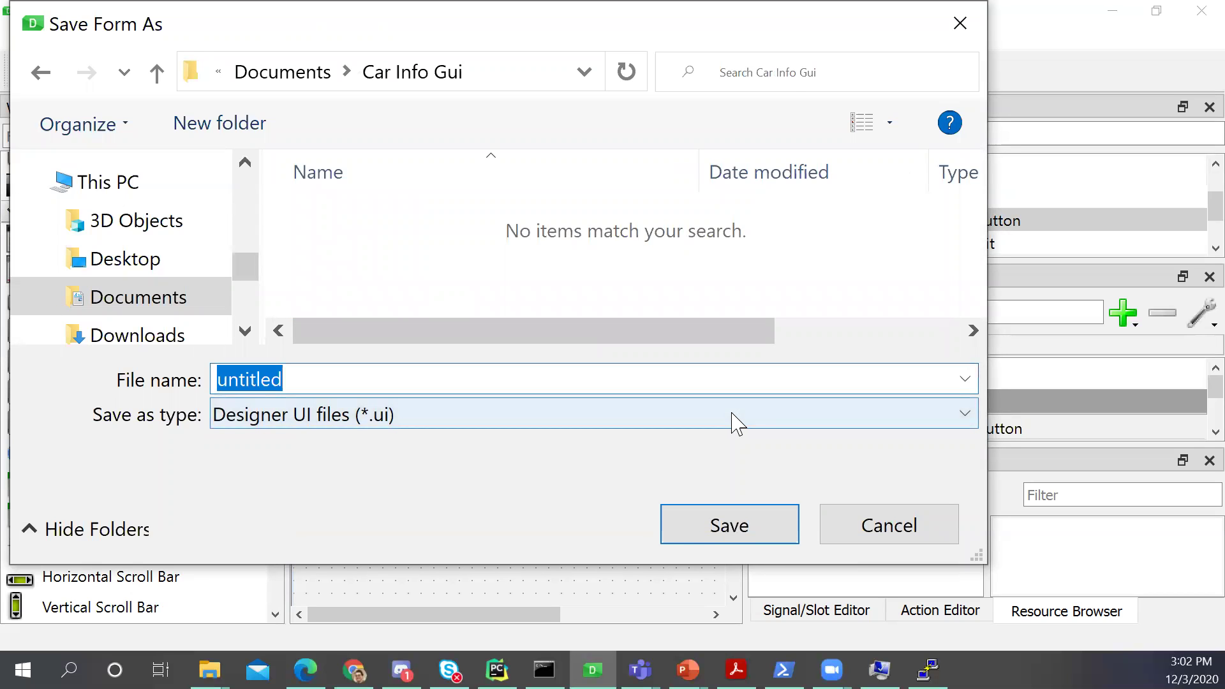
{"action": "type", "text": "car_ui"}
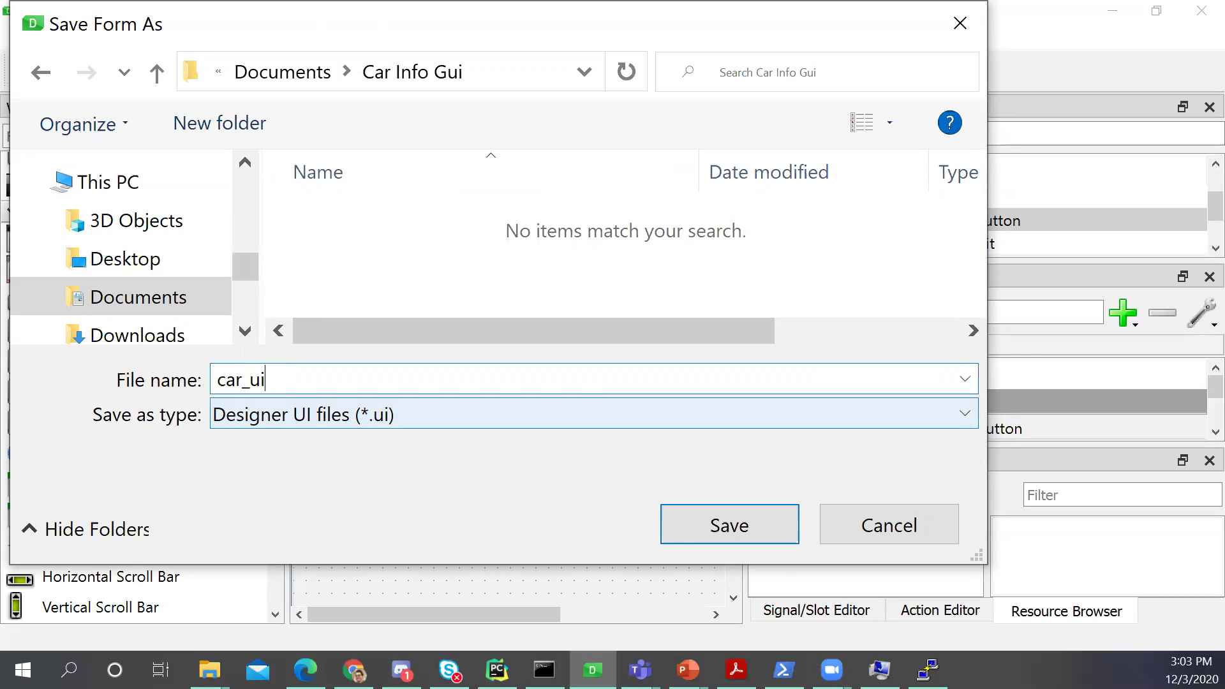
{"action": "key", "text": "Return"}
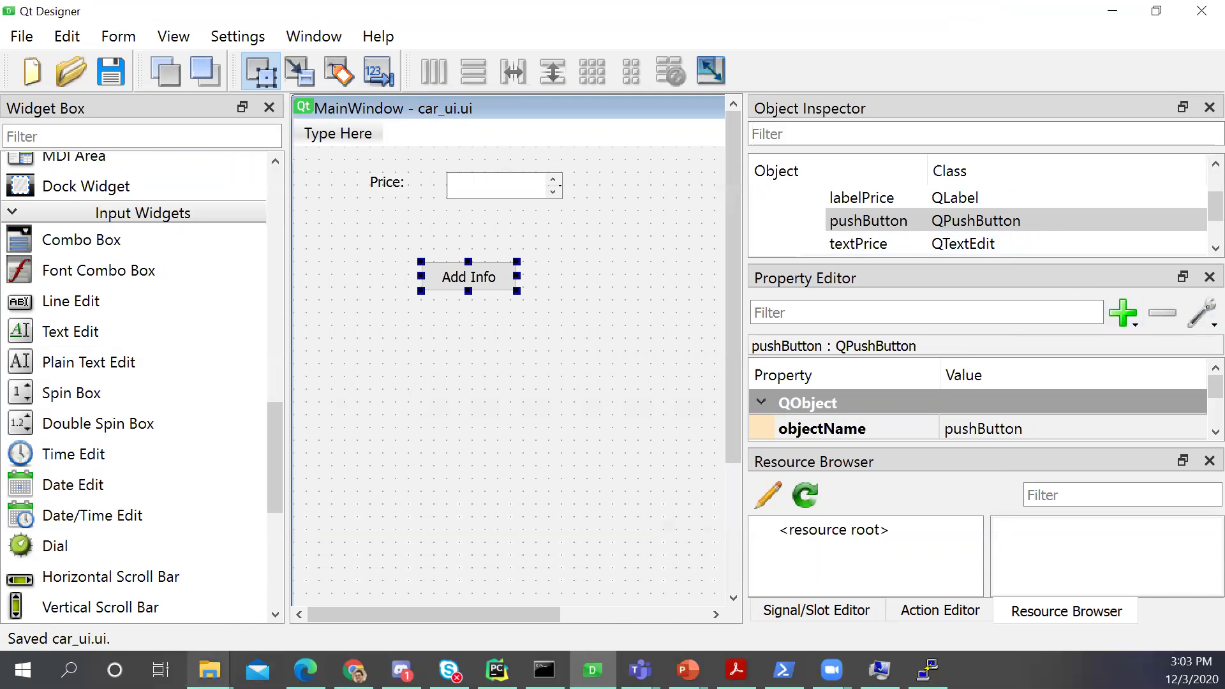
Switch to the File Explorer window showing the Python Gui folder and minimize the Organization Change window
{"action": "left_click", "coordinate": [209, 670]}
{"action": "left_click", "coordinate": [740, 574]}
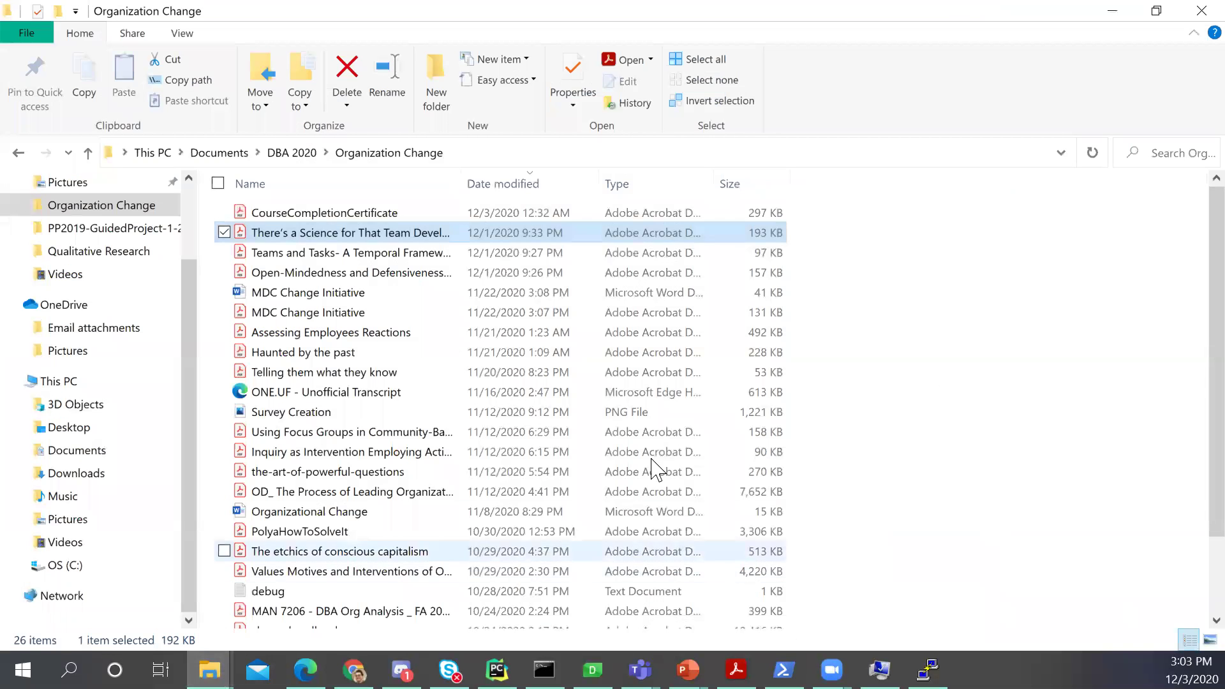
{"action": "left_click", "coordinate": [1126, 14]}
{"action": "left_click", "coordinate": [209, 670]}
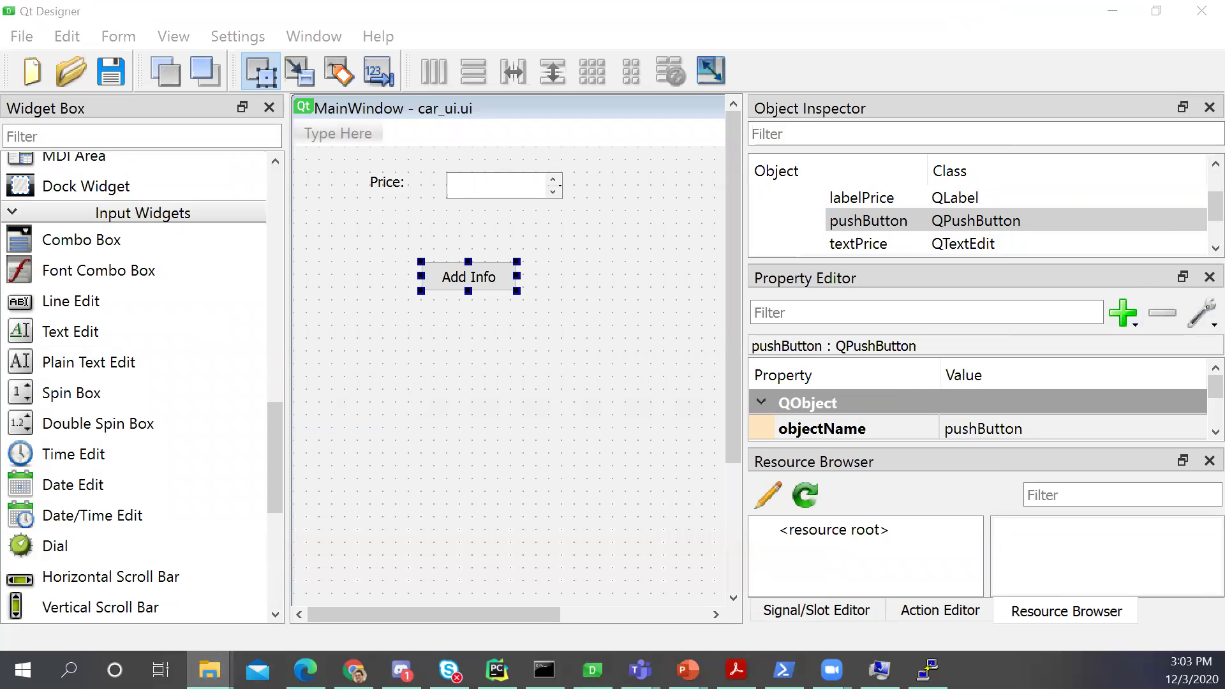
{"action": "key", "text": "alt+Tab"}
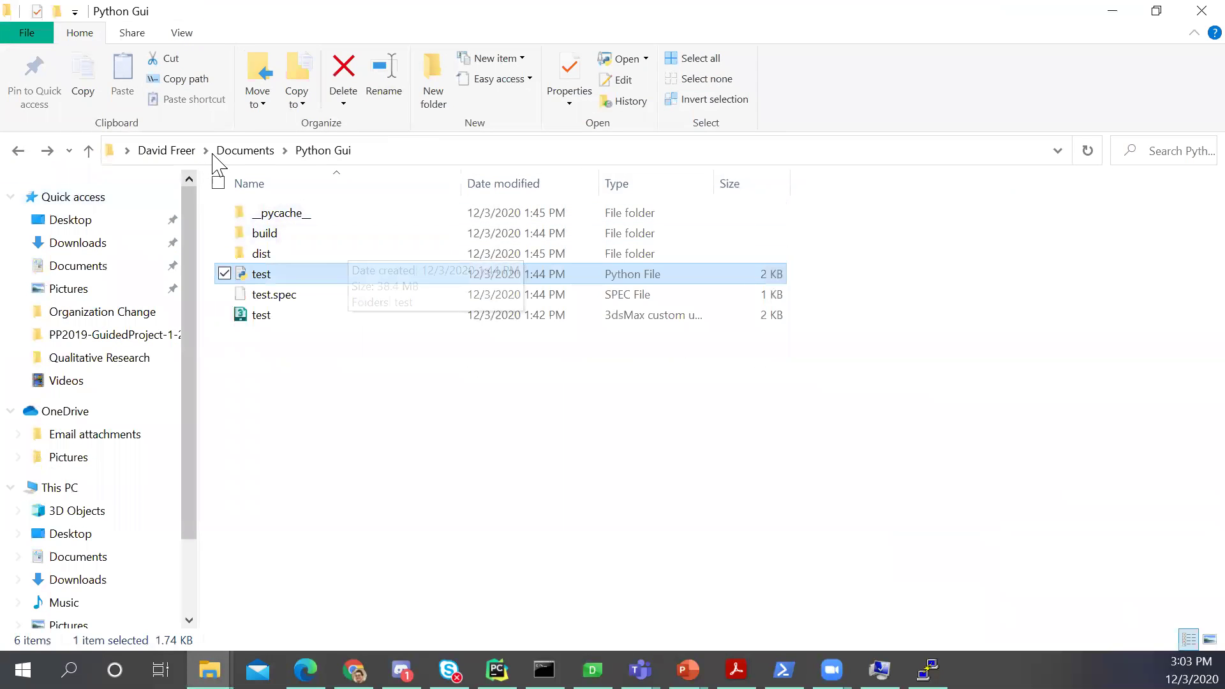
Open the Car Info Gui folder in Documents and widen the Type column to show the full file type
{"action": "left_click", "coordinate": [234, 154]}
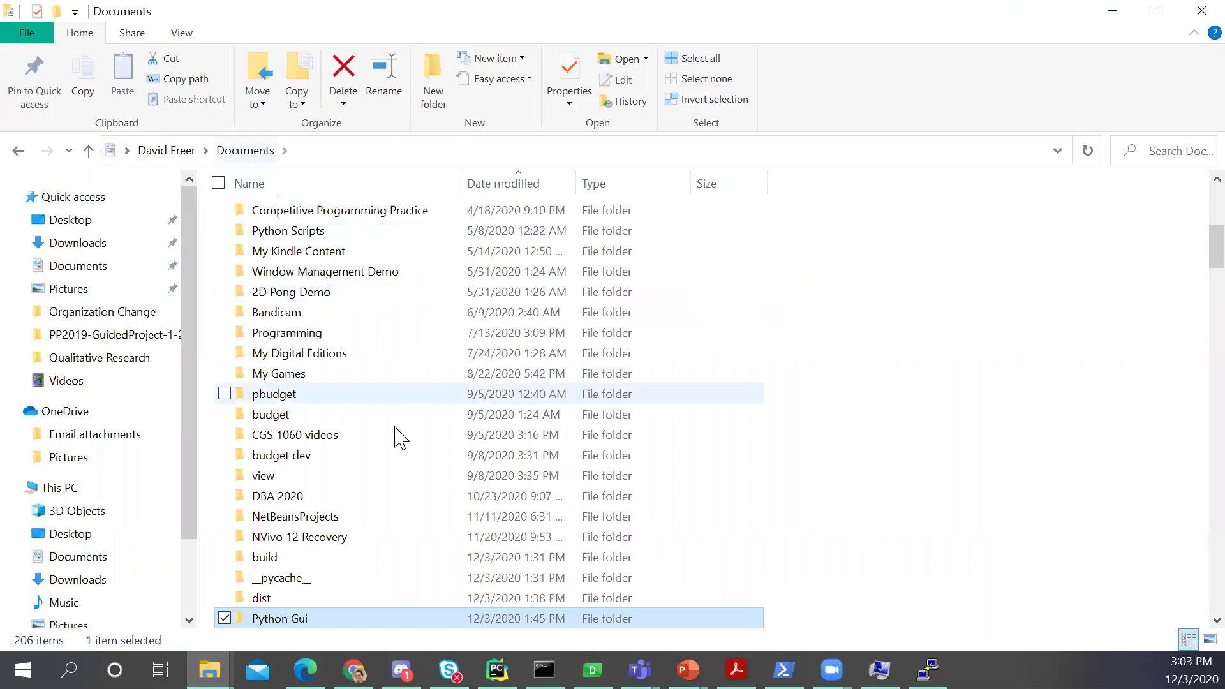
{"action": "scroll", "coordinate": [380, 542], "scroll_direction": "down", "scroll_amount": 10}
{"action": "scroll", "coordinate": [370, 438], "scroll_direction": "up", "scroll_amount": 17}
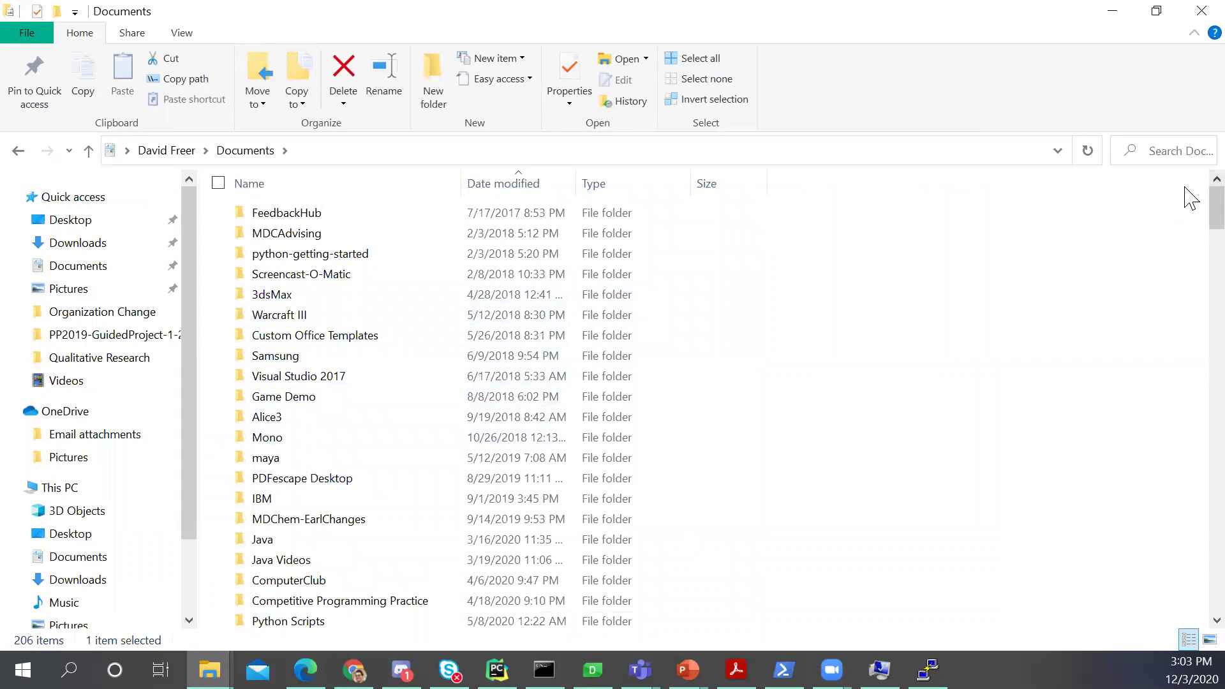
{"action": "scroll", "coordinate": [1190, 206], "scroll_direction": "down", "scroll_amount": 1}
{"action": "scroll", "coordinate": [364, 419], "scroll_direction": "down", "scroll_amount": 2}
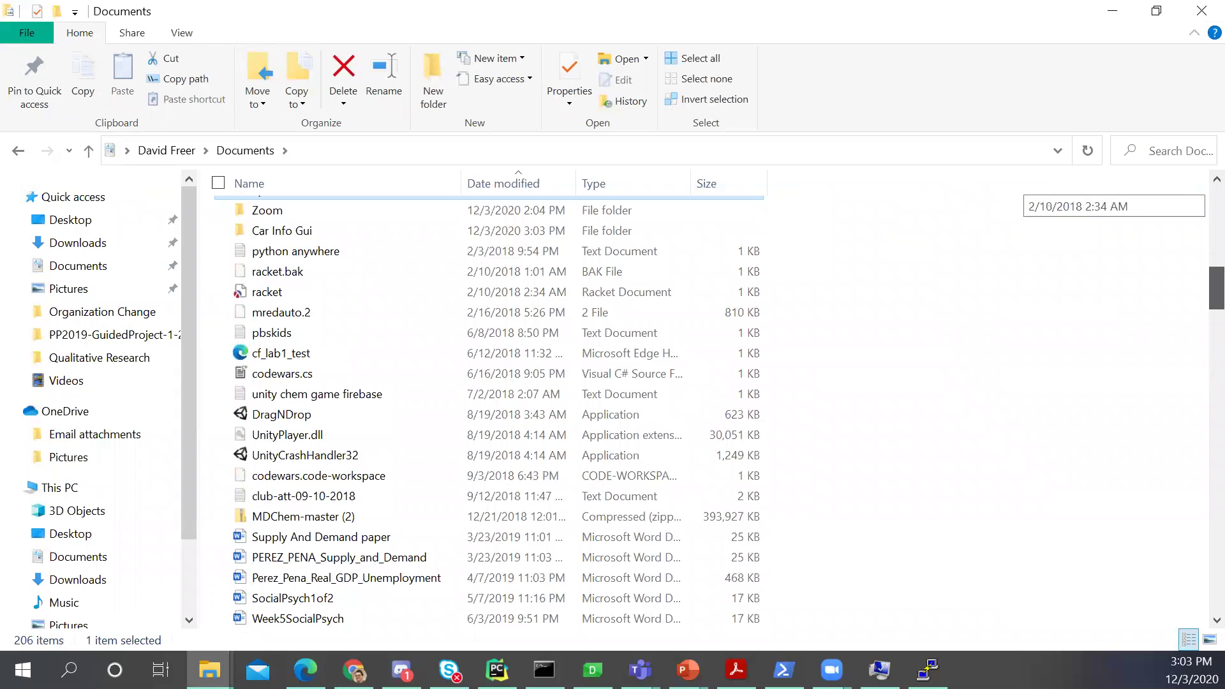
{"action": "scroll", "coordinate": [364, 418], "scroll_direction": "up", "scroll_amount": 1}
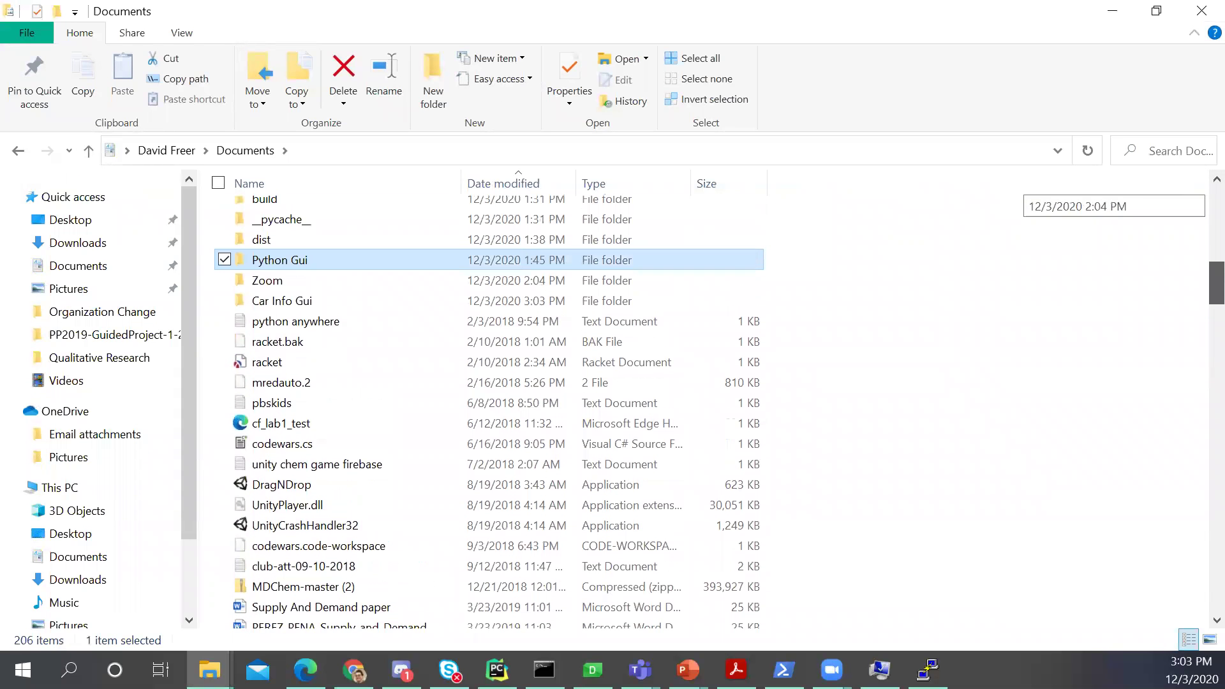
{"action": "double_click", "coordinate": [282, 300]}
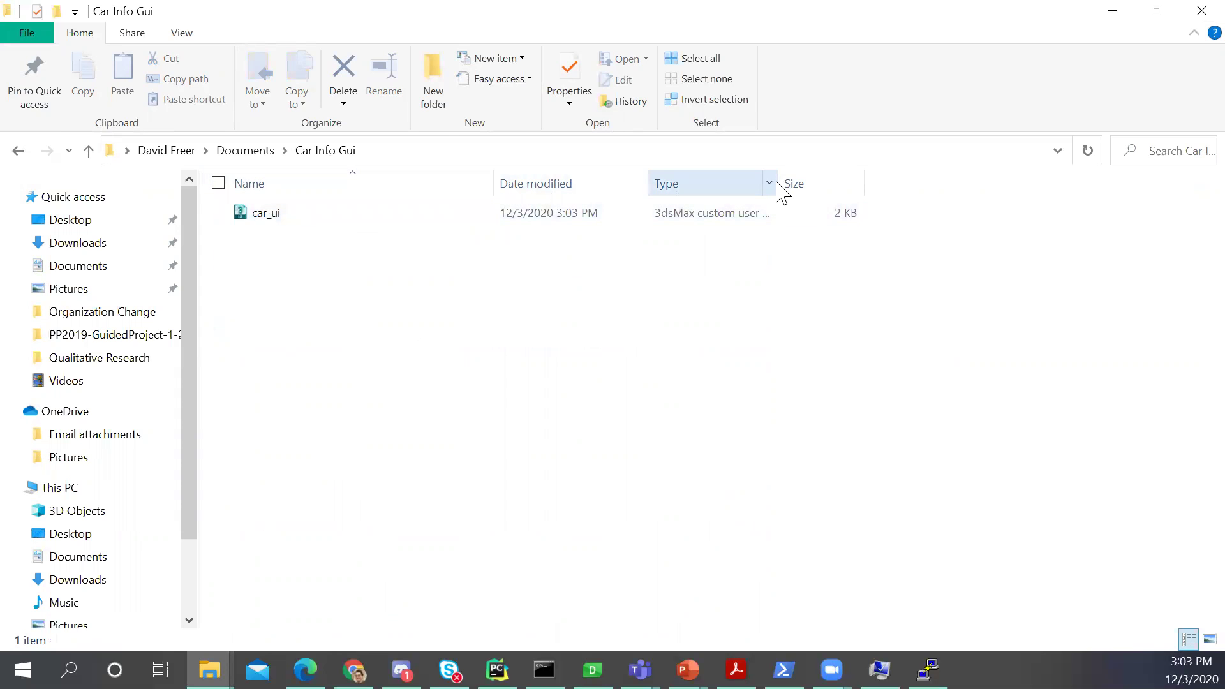
{"action": "left_click_drag", "start_coordinate": [779, 183], "coordinate": [949, 197]}
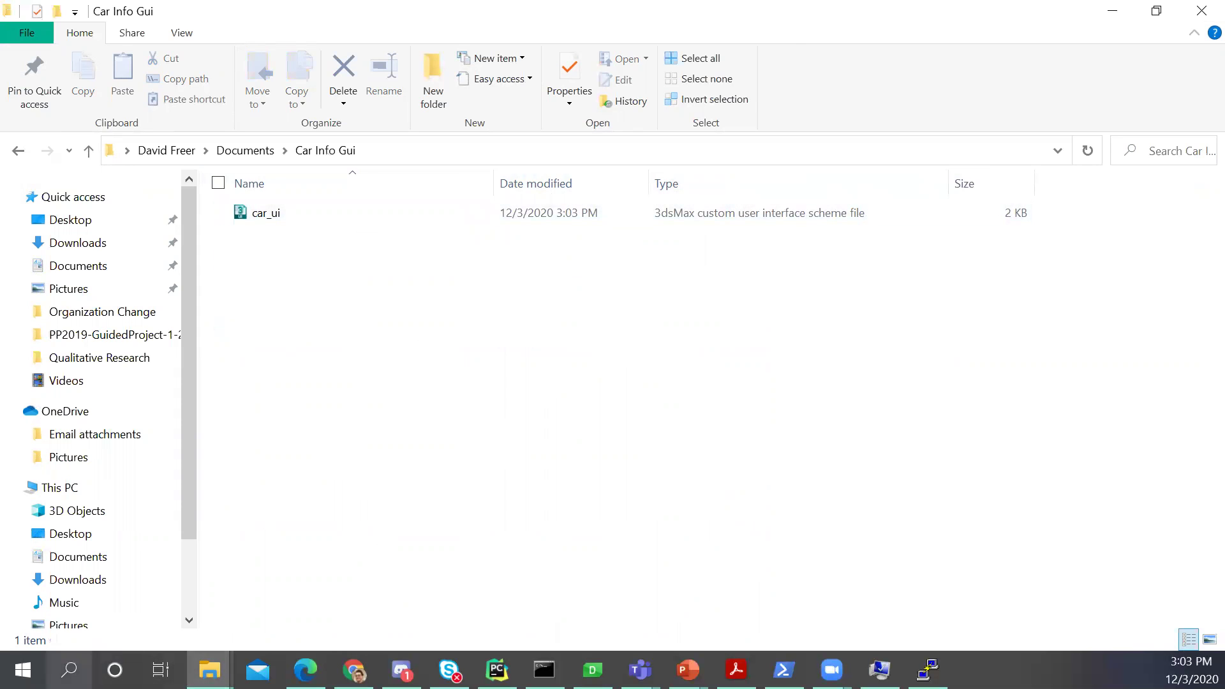
Open Snipping Tool, capture the car_ui file's row in the folder, and close the tool without saving the snip
{"action": "left_click", "coordinate": [69, 669]}
{"action": "type", "text": "snip"}
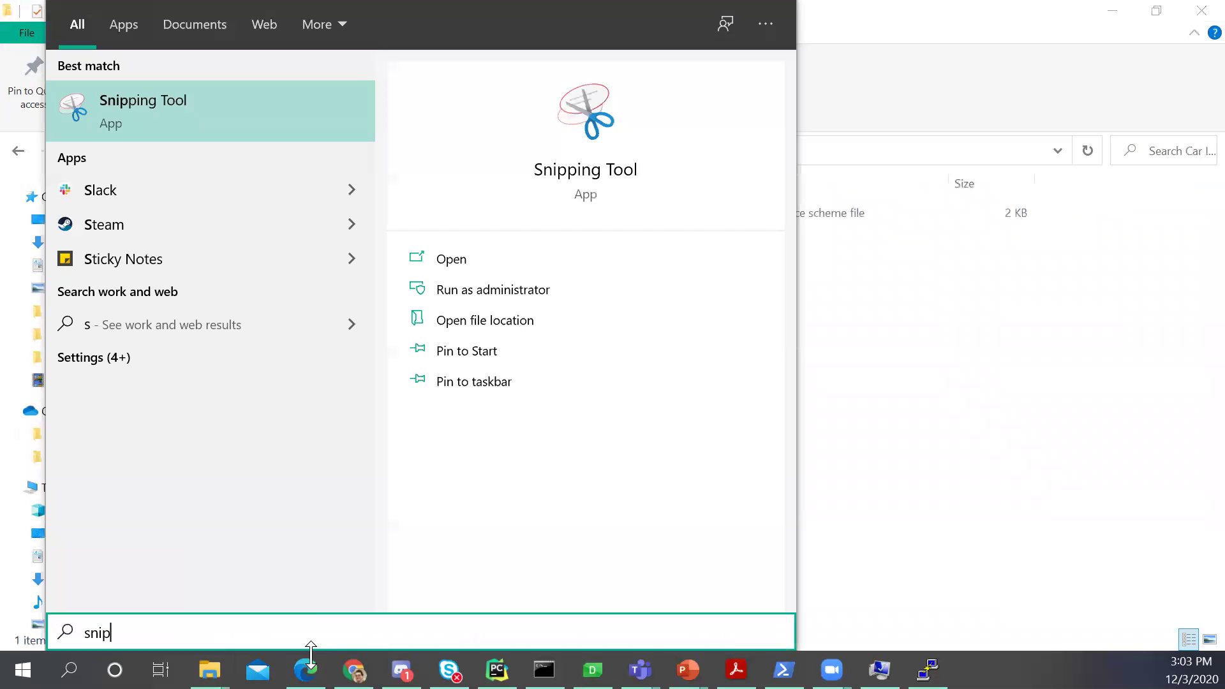
{"action": "key", "text": "Return"}
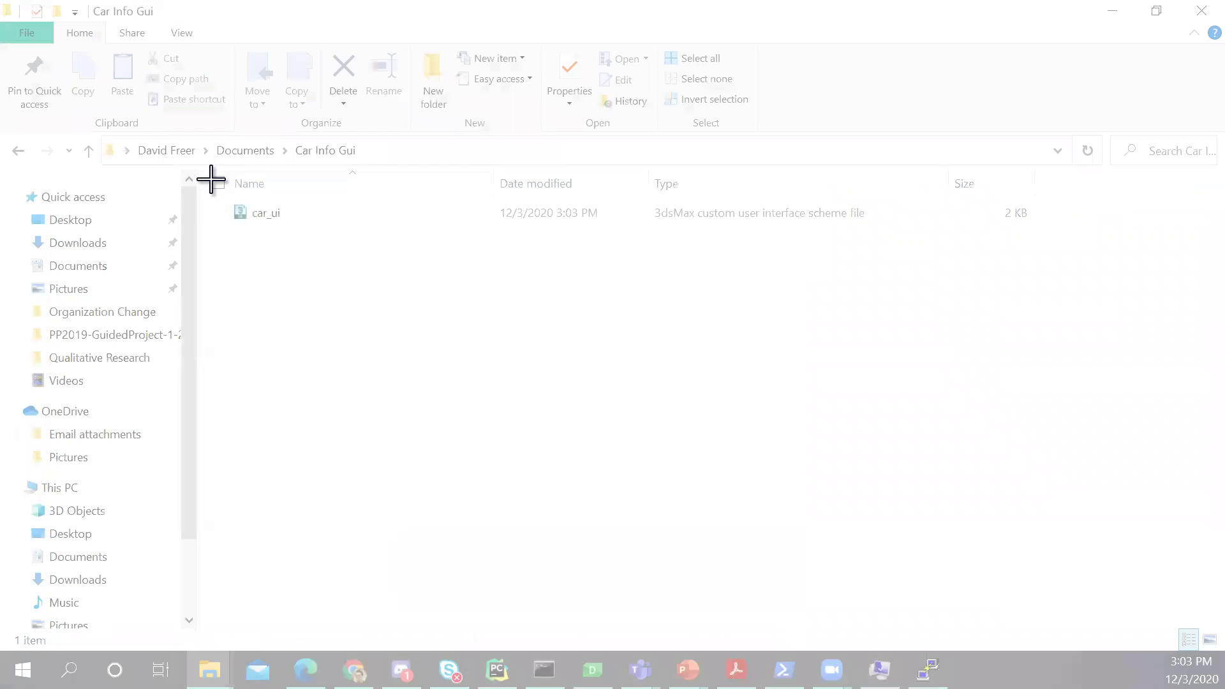
{"action": "left_click_drag", "start_coordinate": [222, 196], "coordinate": [1039, 231]}
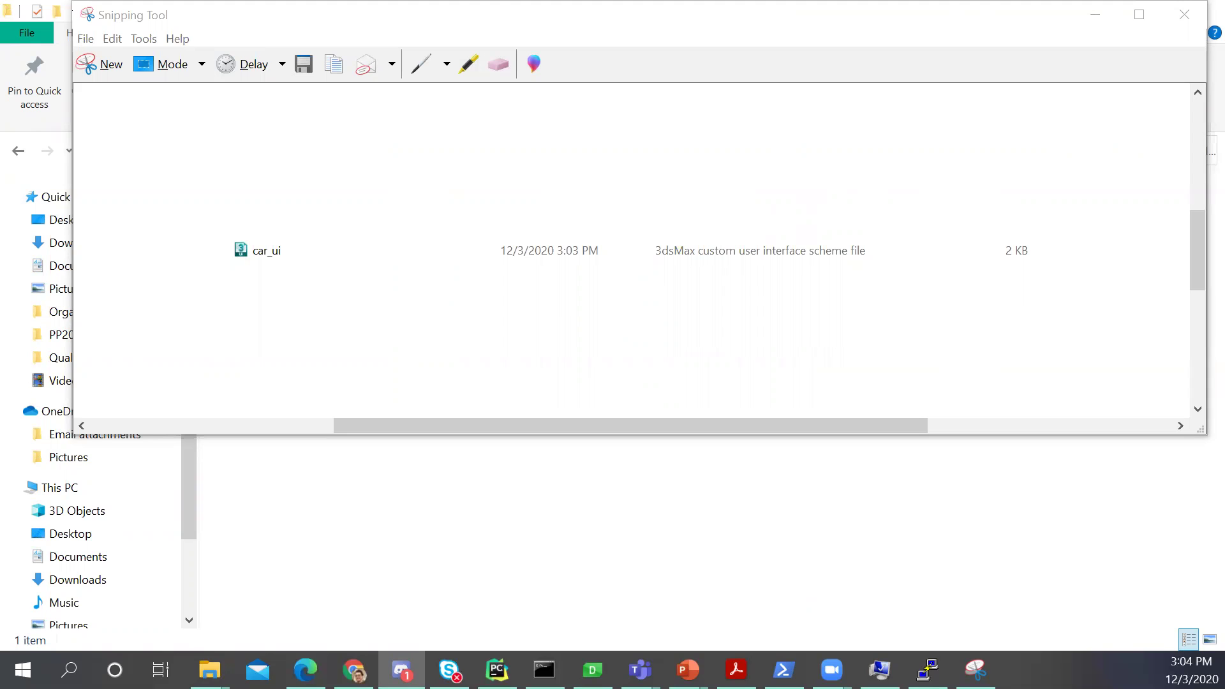
{"action": "left_click", "coordinate": [1184, 14]}
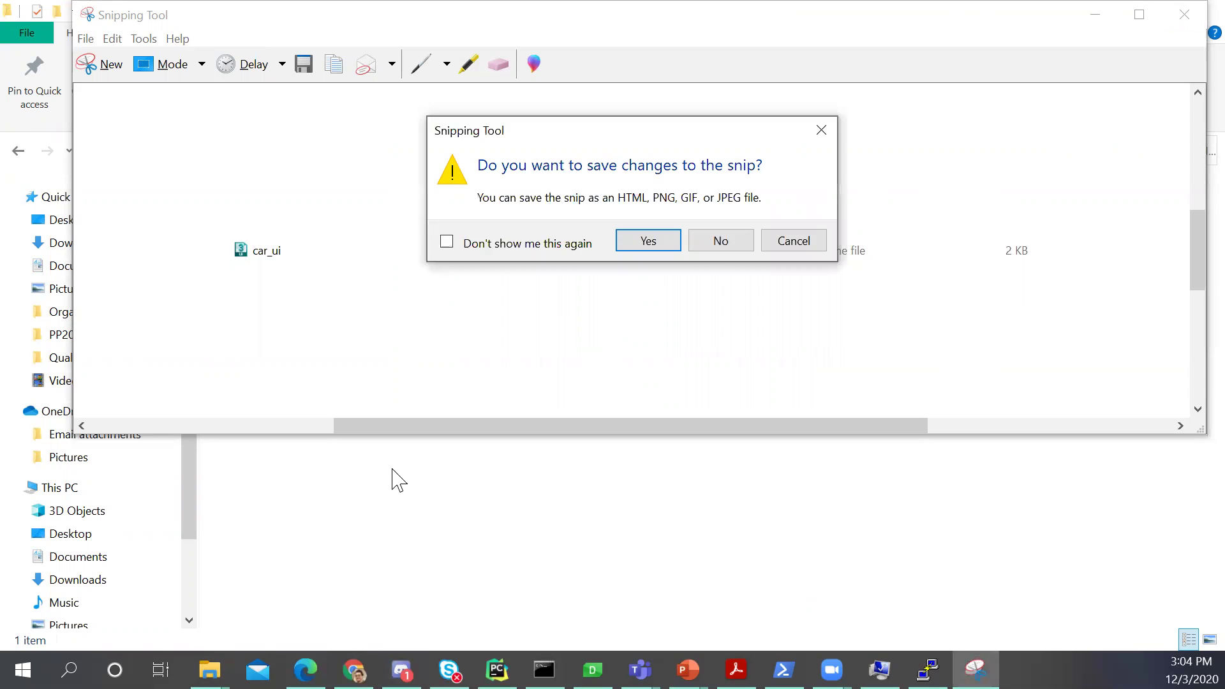
{"action": "left_click", "coordinate": [721, 242]}
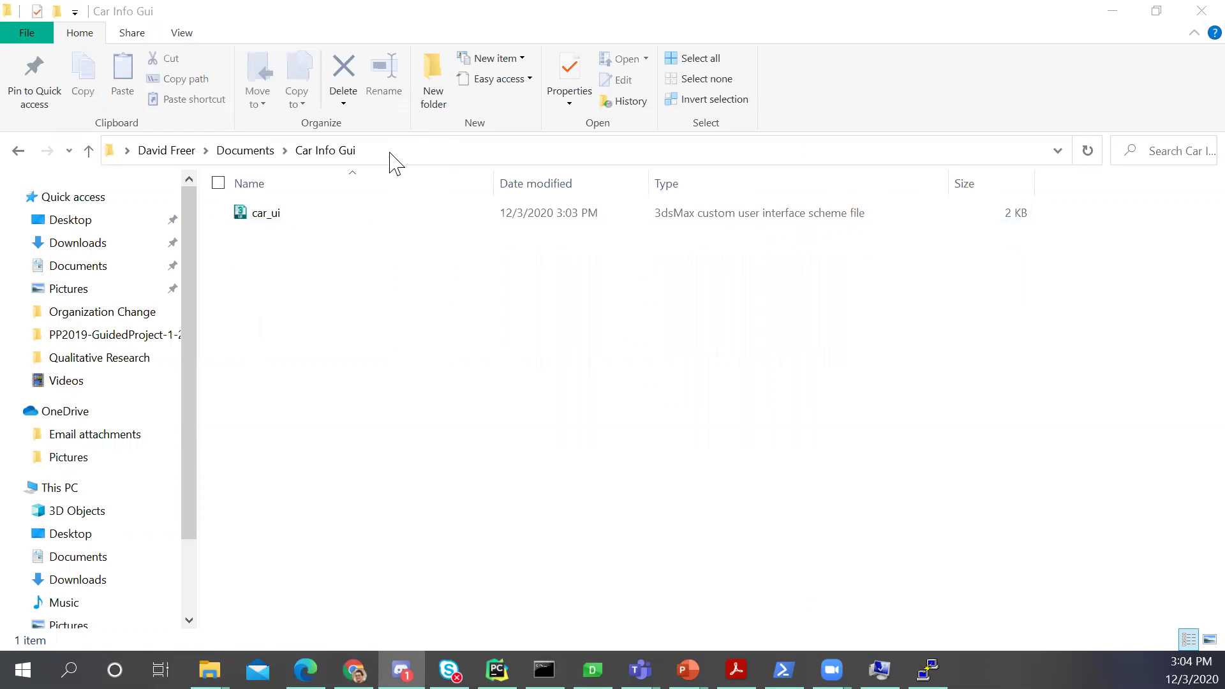
Switch to Command Prompt, move its window off the car_ui file, and recall the command pyuic5 -x test.ui -o test.py
{"action": "left_click", "coordinate": [544, 669]}
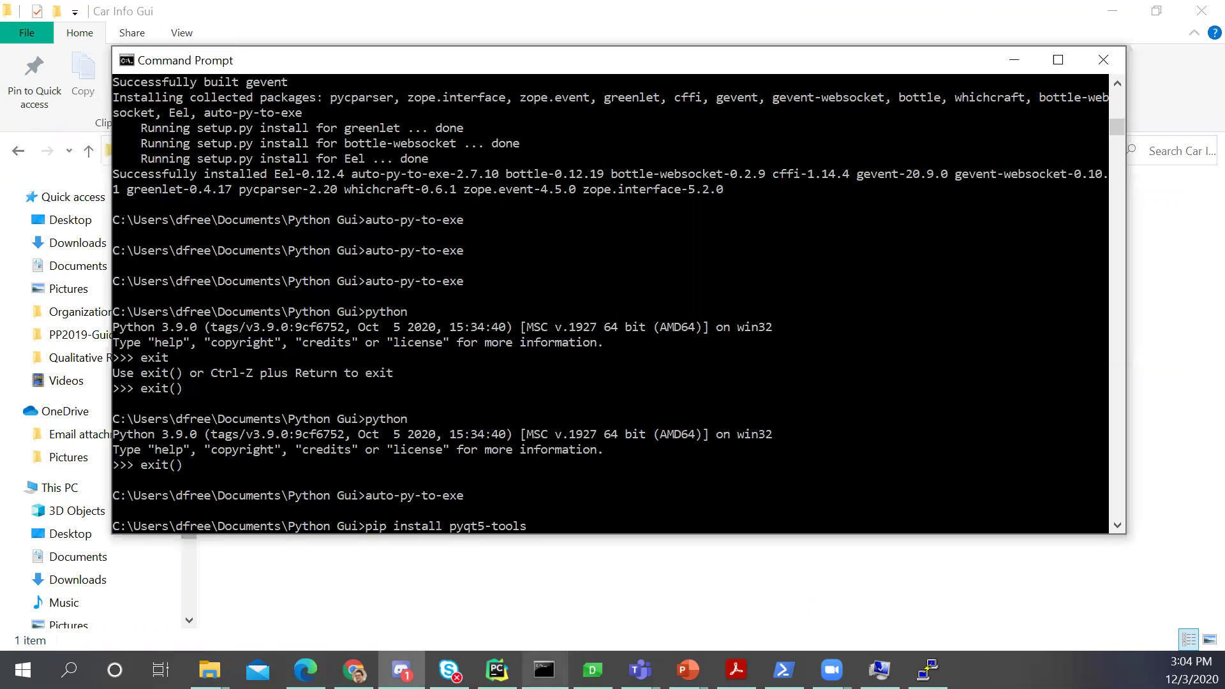
{"action": "left_click_drag", "start_coordinate": [526, 74], "coordinate": [701, 160]}
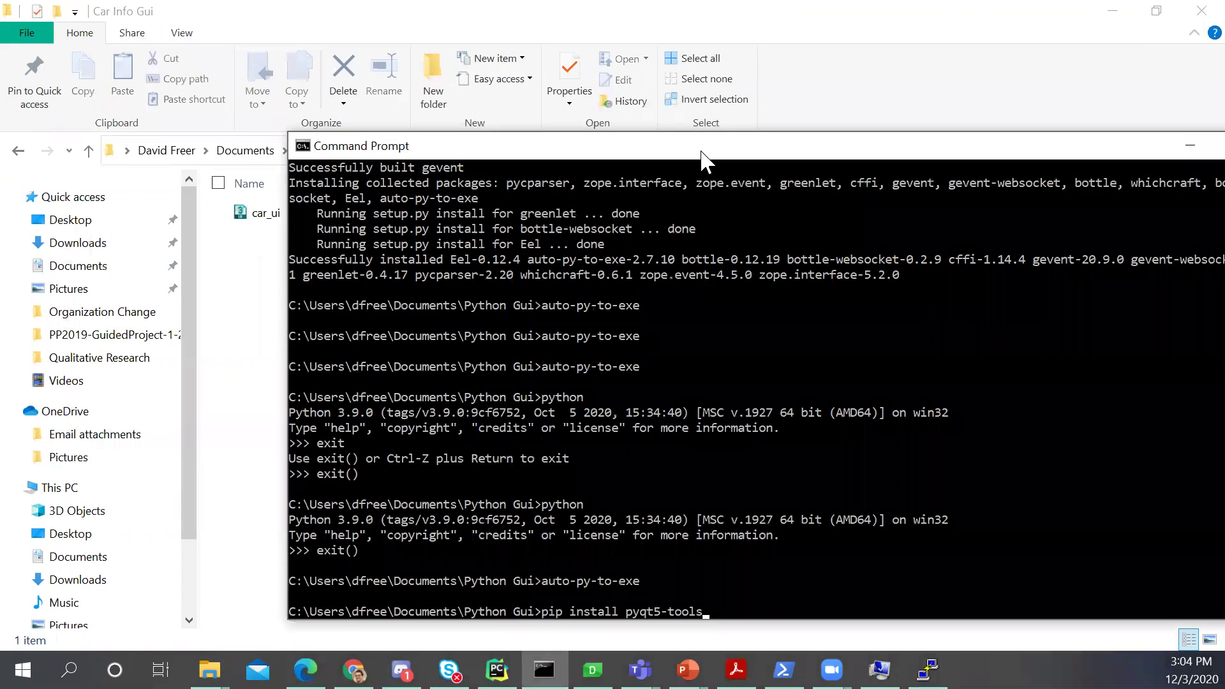
{"action": "key", "text": "Up"}
{"action": "key", "text": "Up"}
{"action": "key", "text": "Up"}
{"action": "key", "text": "Up"}
{"action": "key", "text": "Up"}
{"action": "key", "text": "Up"}
{"action": "key", "text": "Down"}
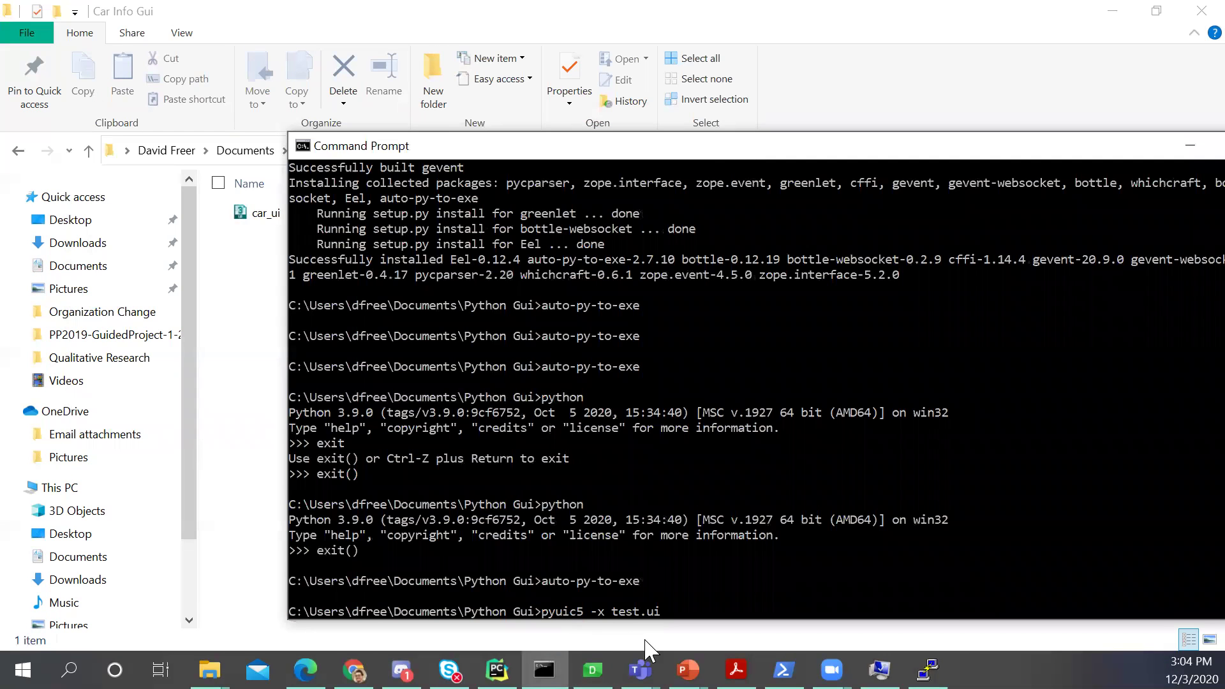
{"action": "key", "text": "Down"}
{"action": "key", "text": "Up"}
{"action": "key", "text": "Up"}
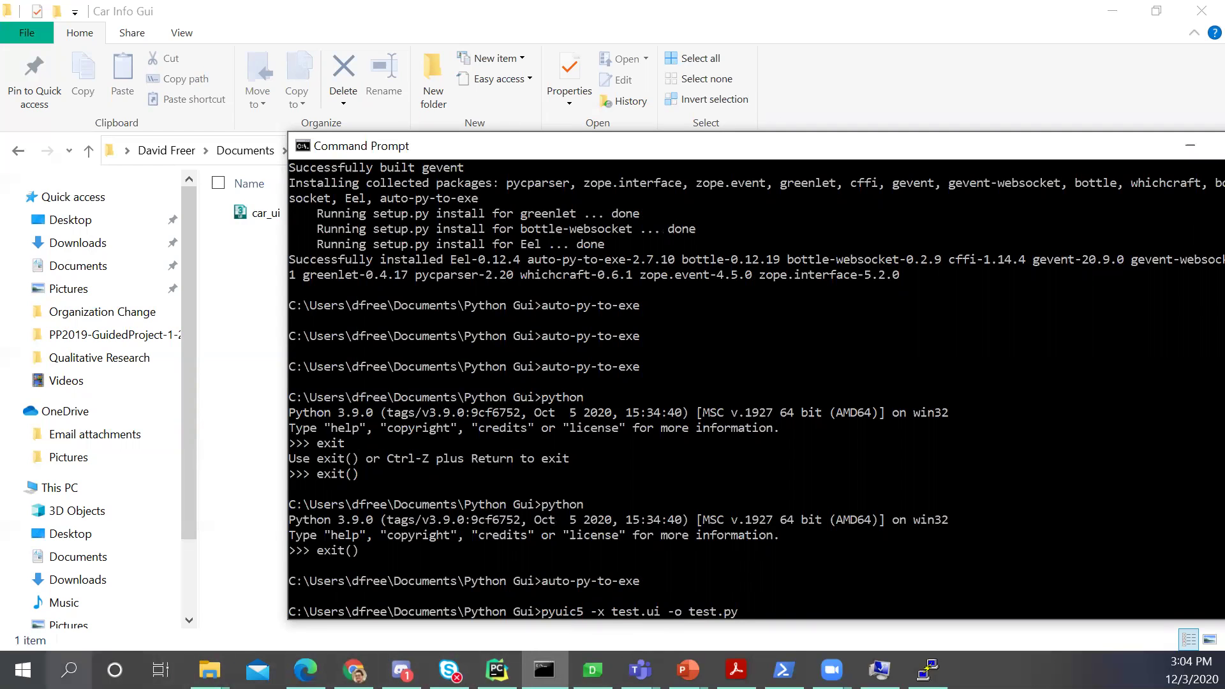
Open Snipping Tool, capture the recalled pyuic5 command, and close the tool without saving the snip
{"action": "left_click", "coordinate": [69, 670]}
{"action": "type", "text": "snip"}
{"action": "key", "text": "Return"}
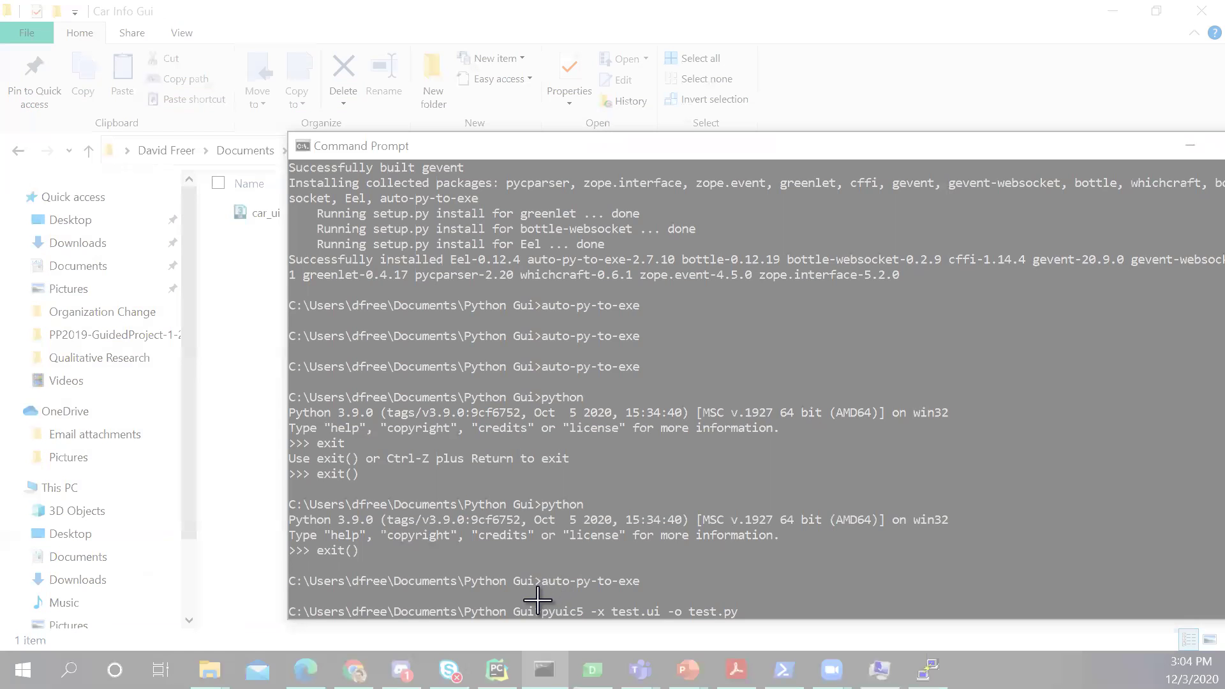
{"action": "left_click_drag", "start_coordinate": [537, 600], "coordinate": [756, 618]}
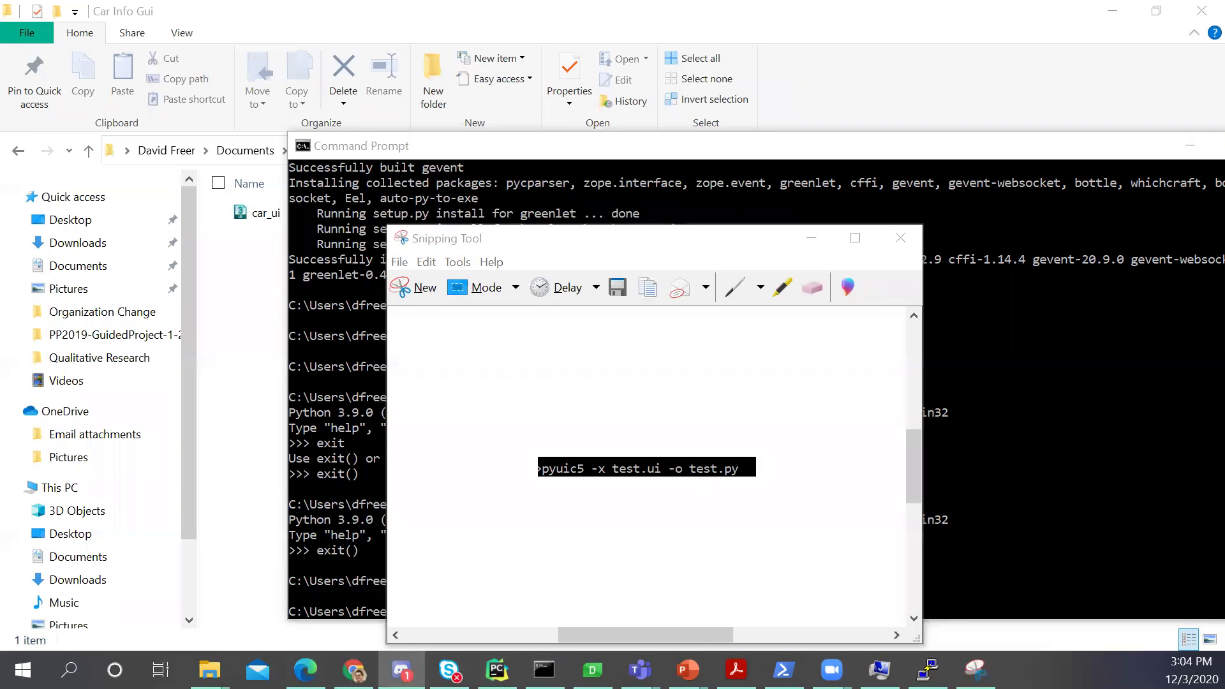
{"action": "left_click", "coordinate": [901, 238]}
{"action": "left_click", "coordinate": [727, 459]}
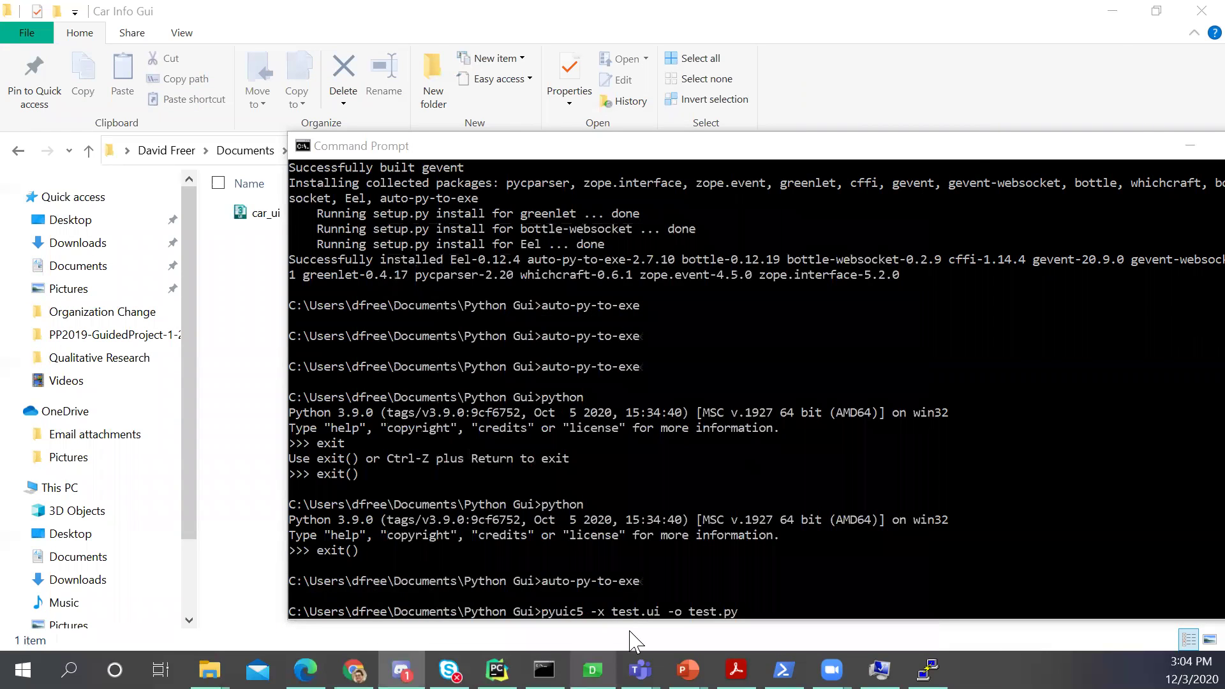
Erase the recalled pyuic5 command and go up to the Documents directory with cd .
{"action": "key", "text": "BackSpace"}
{"action": "key", "text": "BackSpace"}
{"action": "key", "text": "BackSpace"}
{"action": "key", "text": "BackSpace"}
{"action": "key", "text": "BackSpace"}
{"action": "key", "text": "BackSpace"}
{"action": "key", "text": "BackSpace"}
{"action": "key", "text": "BackSpace"}
{"action": "key", "text": "BackSpace"}
{"action": "key", "text": "BackSpace"}
{"action": "key", "text": "BackSpace"}
{"action": "key", "text": "BackSpace"}
{"action": "key", "text": "BackSpace"}
{"action": "key", "text": "BackSpace"}
{"action": "key", "text": "BackSpace"}
{"action": "key", "text": "BackSpace"}
{"action": "key", "text": "BackSpace"}
{"action": "key", "text": "BackSpace"}
{"action": "key", "text": "BackSpace"}
{"action": "key", "text": "BackSpace"}
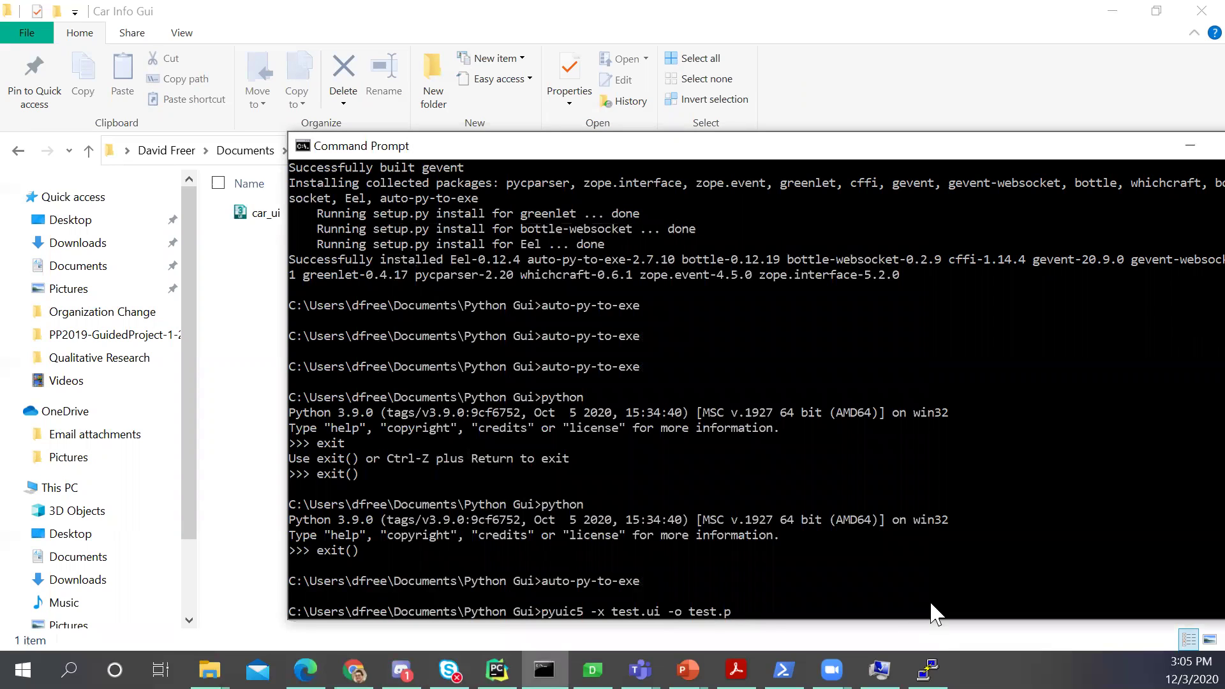
{"action": "key", "text": "BackSpace"}
{"action": "type", "text": "cd .."}
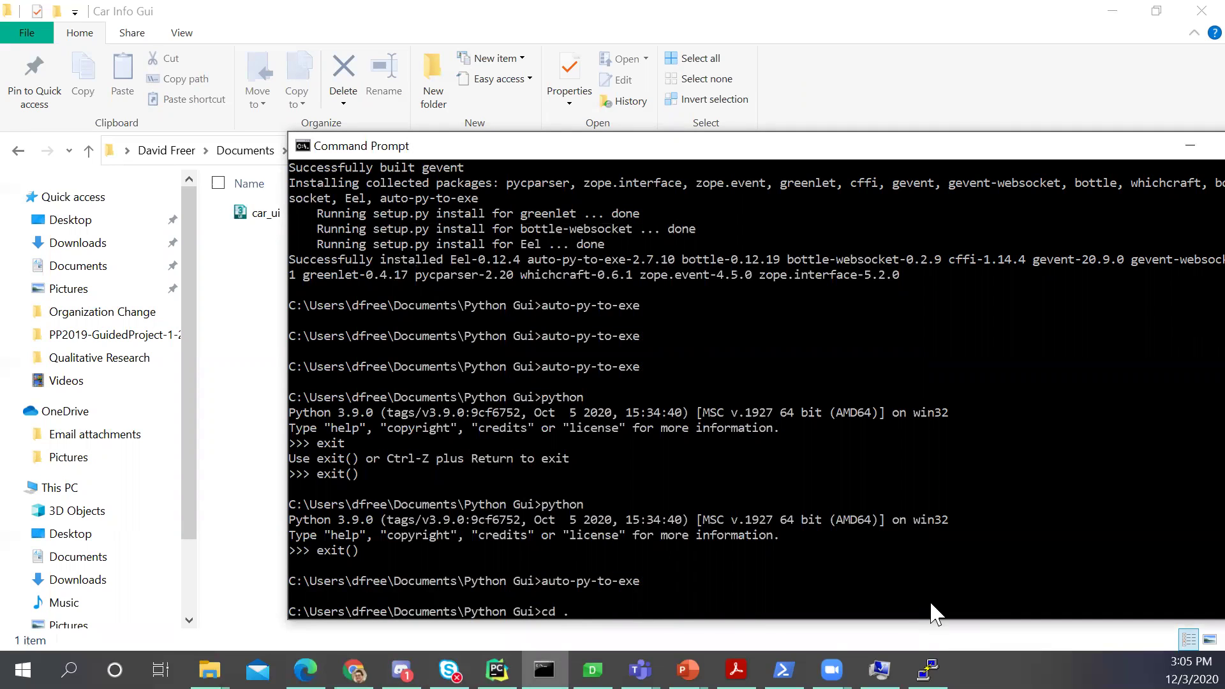
{"action": "key", "text": "Return"}
Change into the "Car Info Gui" directory and list its contents with dir
{"action": "type", "text": "cd"}
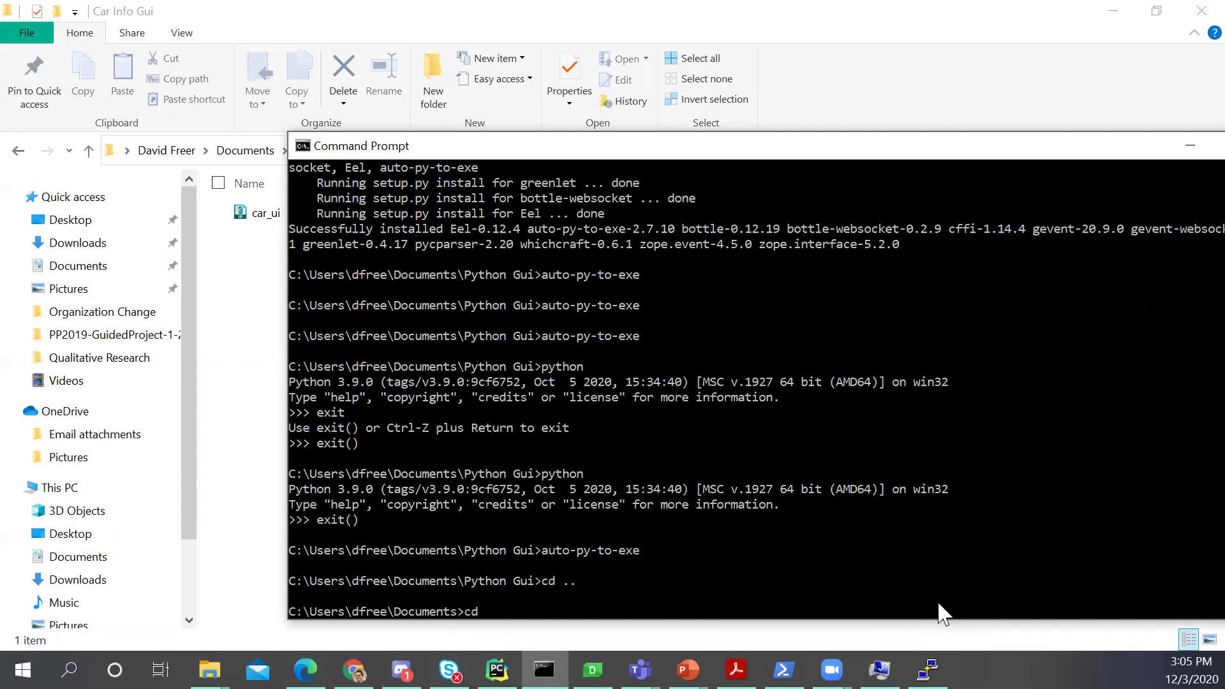
{"action": "left_click_drag", "start_coordinate": [553, 158], "coordinate": [624, 153]}
{"action": "type", "text": "Ca"}
{"action": "key", "text": "Tab"}
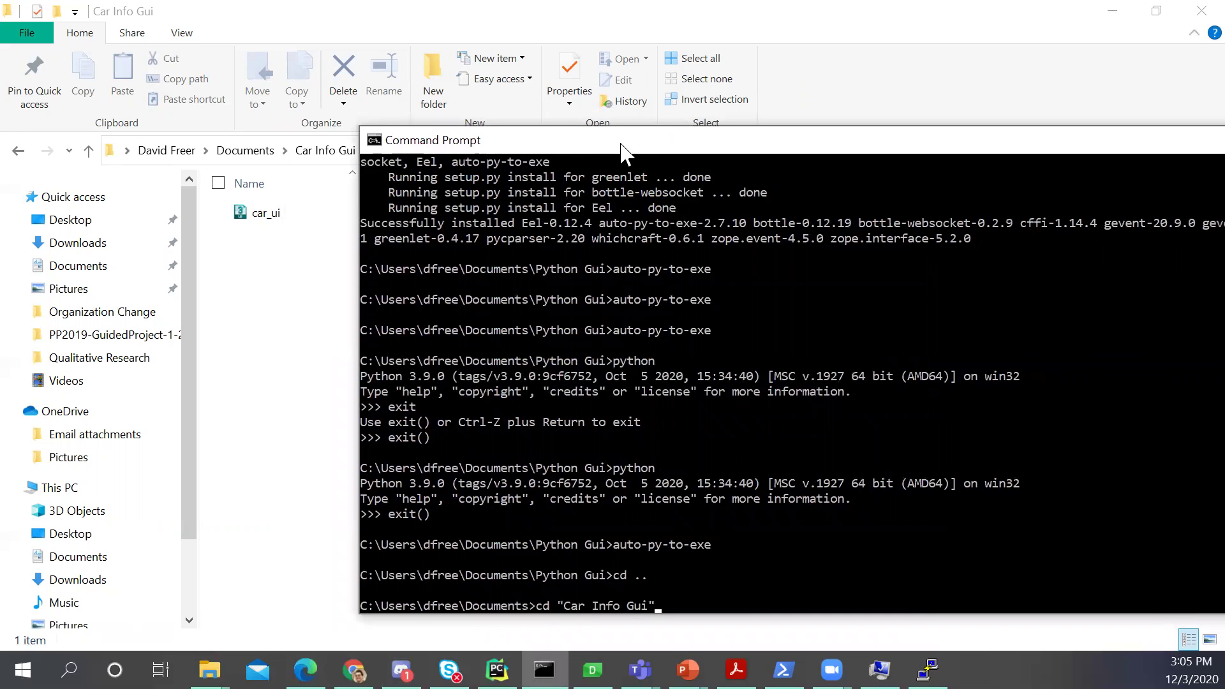
{"action": "key", "text": "Return"}
{"action": "type", "text": "dir"}
{"action": "key", "text": "Return"}
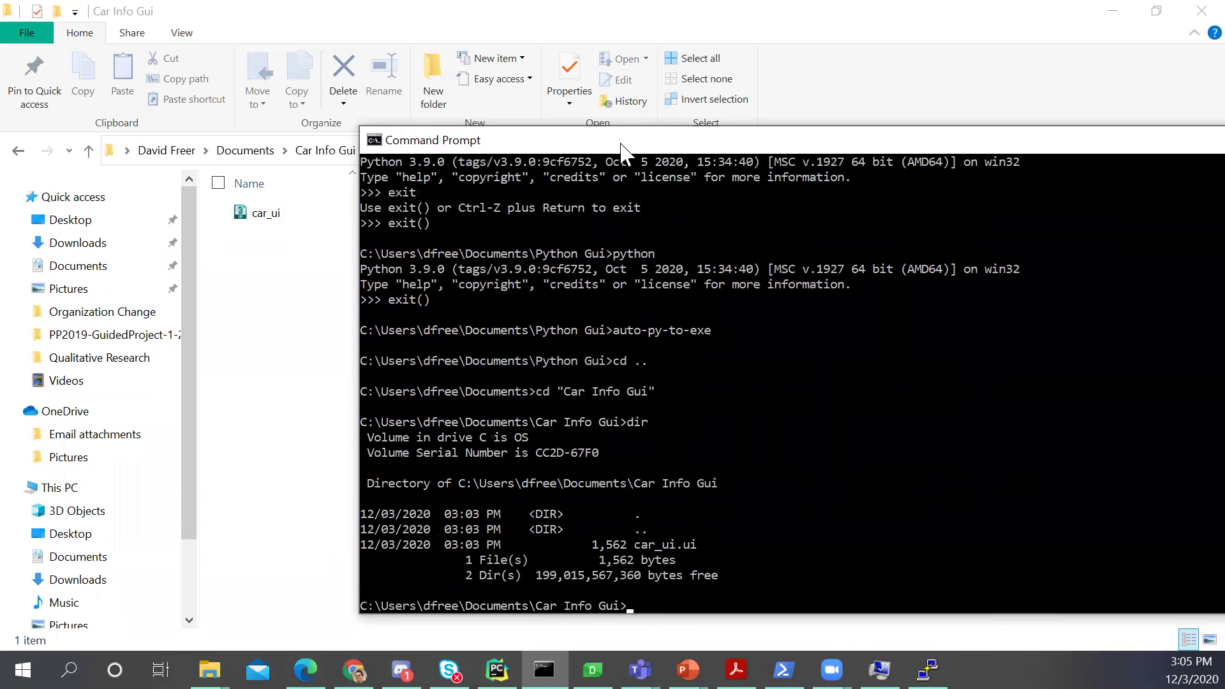
Try to install pyuic5 with pip install pyuic5, and copy the command text from the console
{"action": "type", "text": "pip install pyuic5"}
{"action": "key", "text": "Return"}
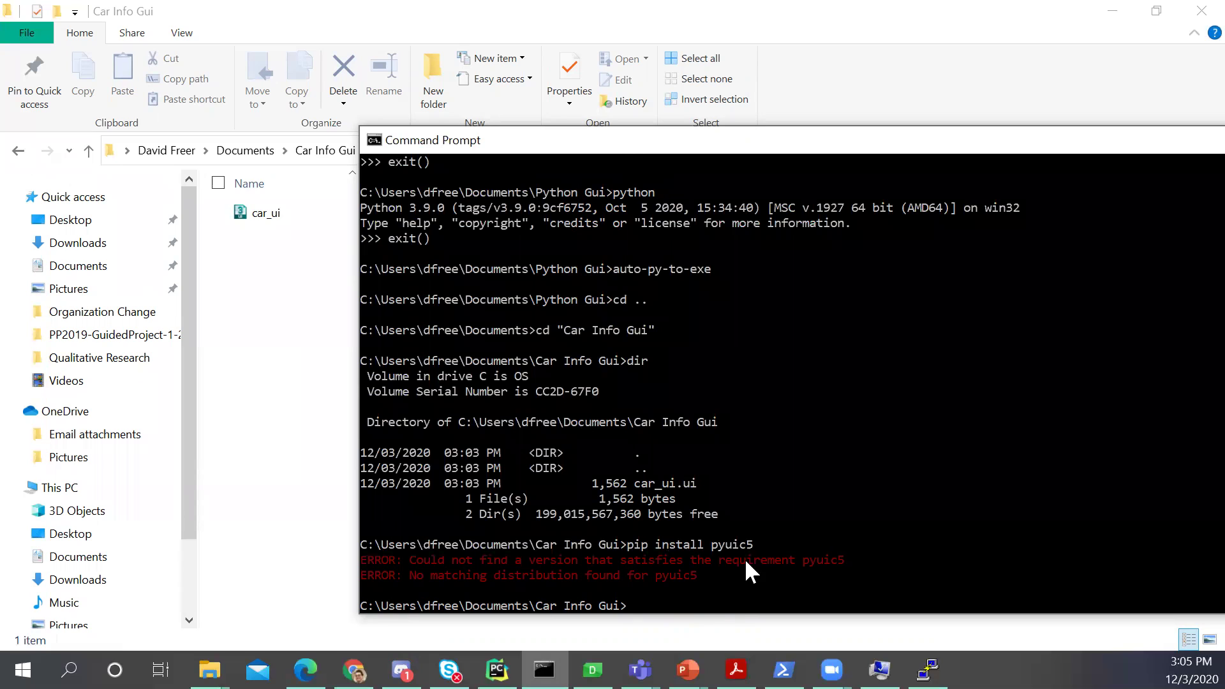
{"action": "left_click_drag", "start_coordinate": [760, 544], "coordinate": [626, 548]}
{"action": "right_click", "coordinate": [779, 552]}
{"action": "right_click", "coordinate": [779, 553]}
Clear the command line and go back through the command history to recall pip install pyqt5-tools
{"action": "key", "text": "BackSpace"}
{"action": "key", "text": "BackSpace"}
{"action": "key", "text": "BackSpace"}
{"action": "key", "text": "BackSpace"}
{"action": "key", "text": "BackSpace"}
{"action": "key", "text": "BackSpace"}
{"action": "key", "text": "BackSpace"}
{"action": "key", "text": "BackSpace"}
{"action": "key", "text": "BackSpace"}
{"action": "key", "text": "BackSpace"}
{"action": "key", "text": "BackSpace"}
{"action": "key", "text": "BackSpace"}
{"action": "key", "text": "BackSpace"}
{"action": "key", "text": "BackSpace"}
{"action": "key", "text": "BackSpace"}
{"action": "key", "text": "BackSpace"}
{"action": "key", "text": "BackSpace"}
{"action": "key", "text": "BackSpace"}
{"action": "type", "text": "cd .."}
{"action": "key", "text": "Up"}
{"action": "key", "text": "Up"}
{"action": "key", "text": "Up"}
{"action": "key", "text": "Up"}
{"action": "key", "text": "Up"}
{"action": "key", "text": "Up"}
{"action": "key", "text": "Up"}
{"action": "key", "text": "Up"}
{"action": "key", "text": "Up"}
{"action": "key", "text": "Up"}
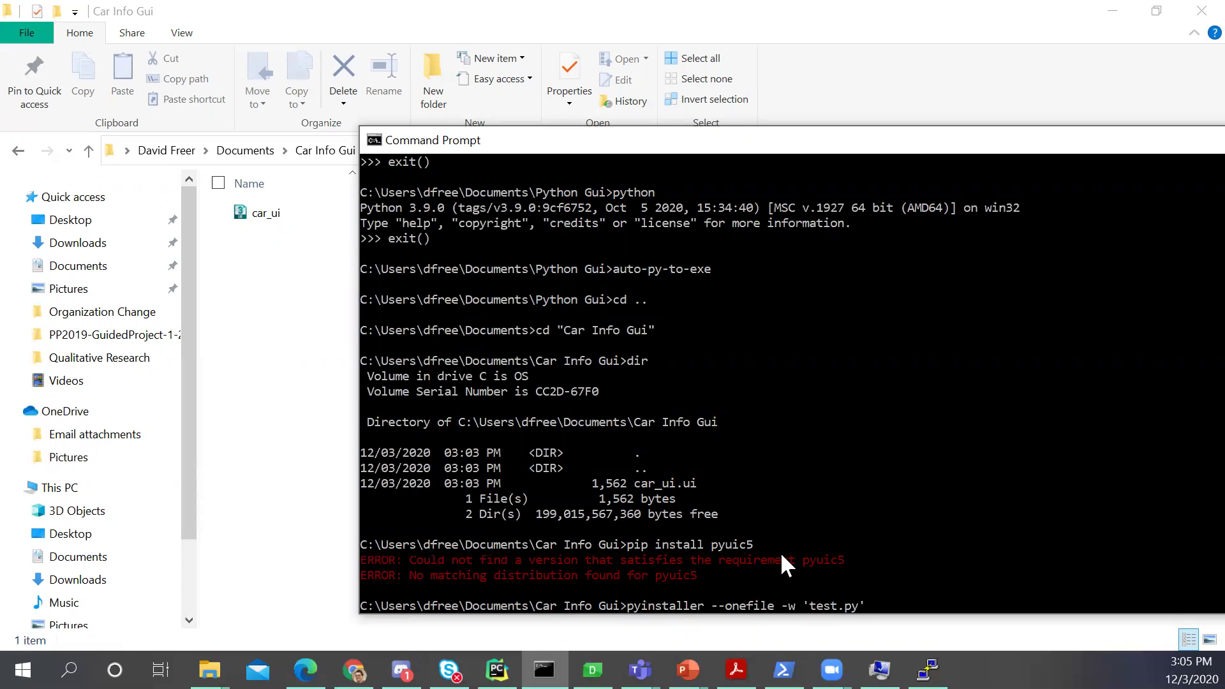
{"action": "key", "text": "Up"}
{"action": "key", "text": "Up"}
{"action": "key", "text": "Up"}
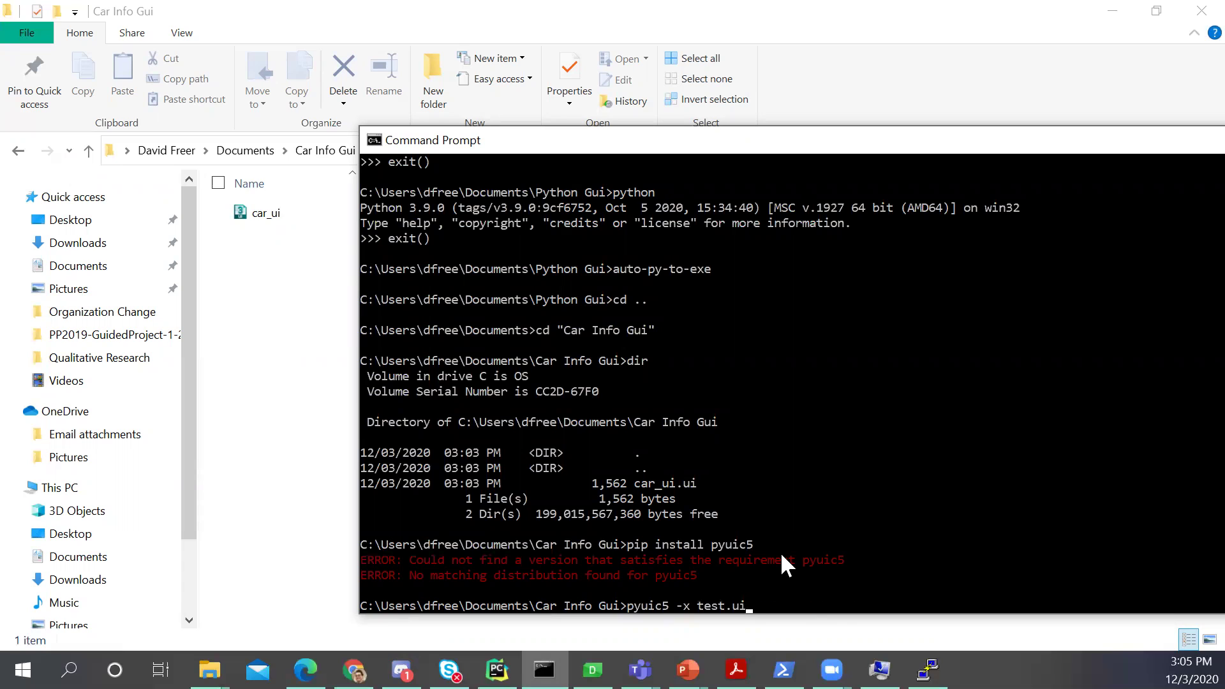
{"action": "key", "text": "Up"}
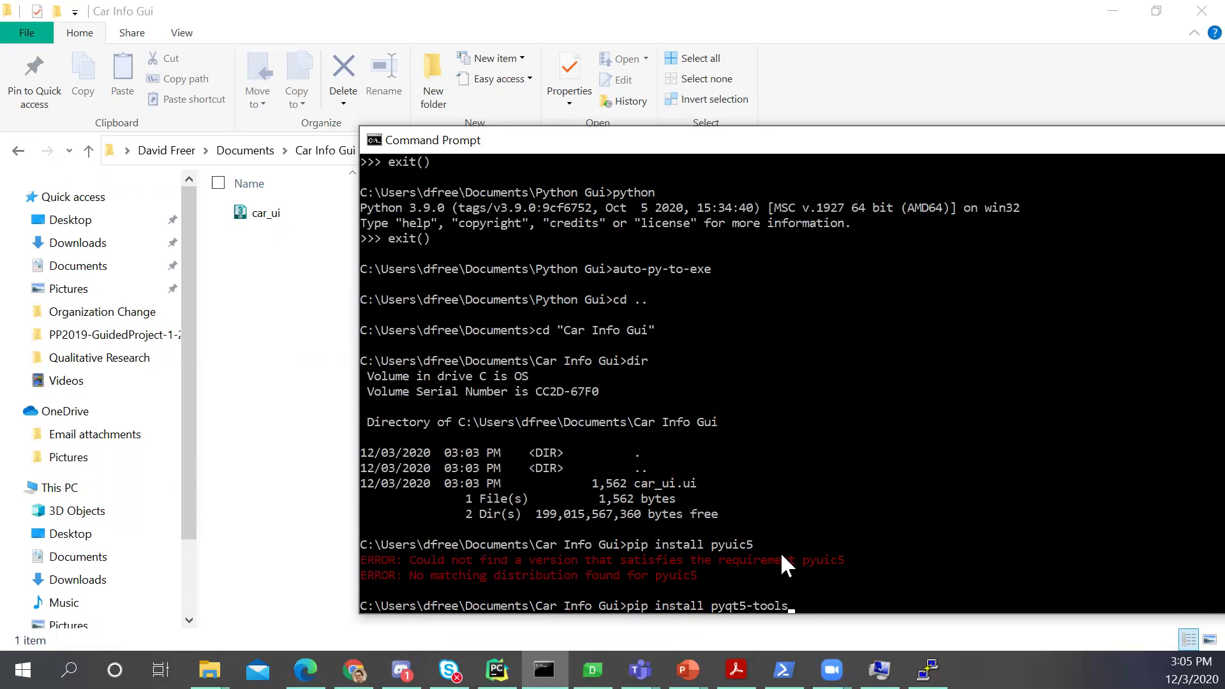
{"action": "double_click", "coordinate": [733, 546]}
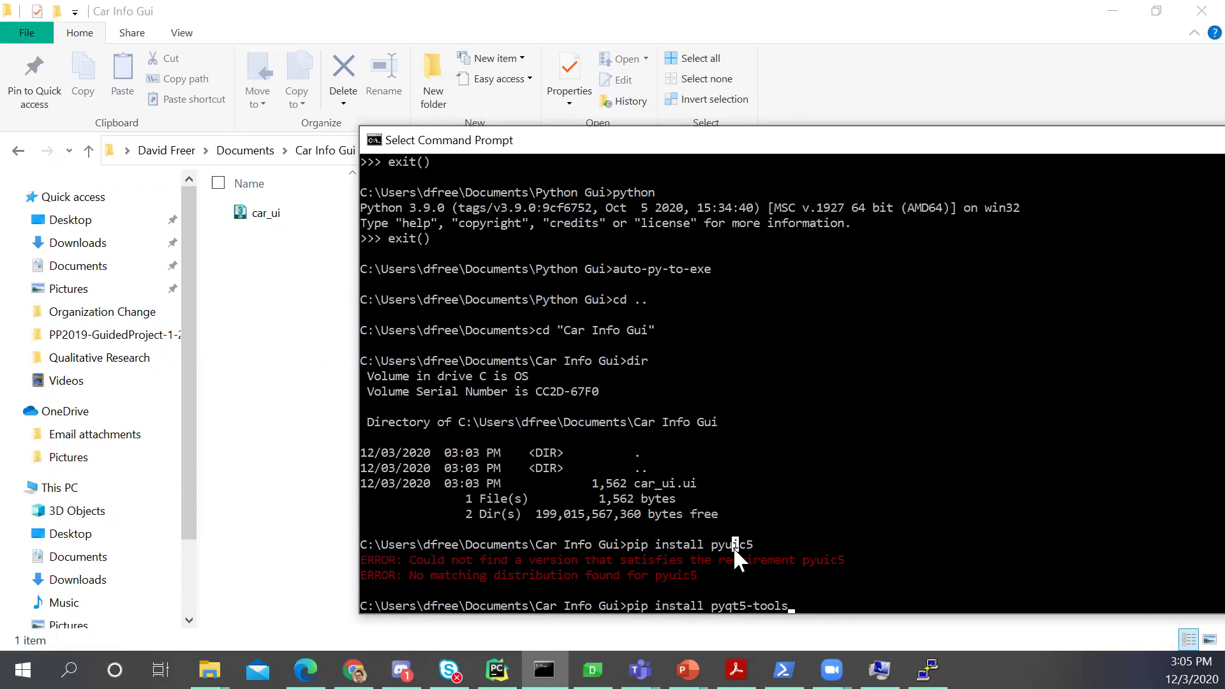
{"action": "right_click", "coordinate": [732, 543]}
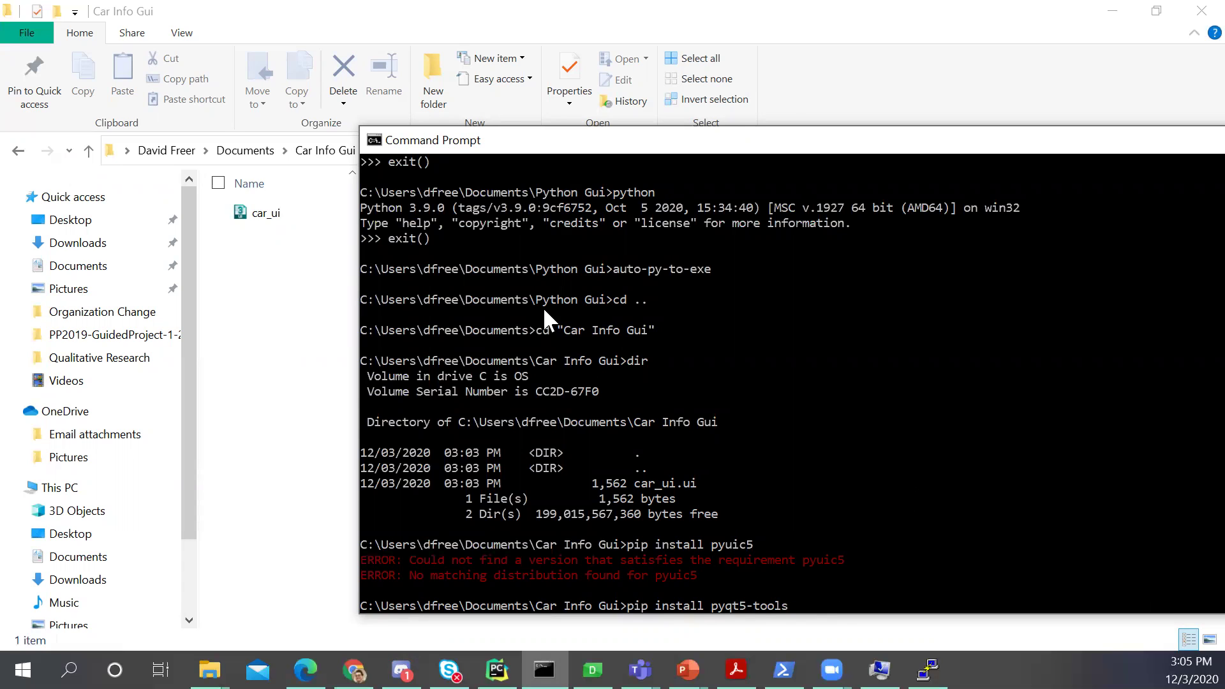
Switch to Chrome and search Google for pyuic5 in the tab showing the PHP upload limit article
{"action": "left_click", "coordinate": [354, 670]}
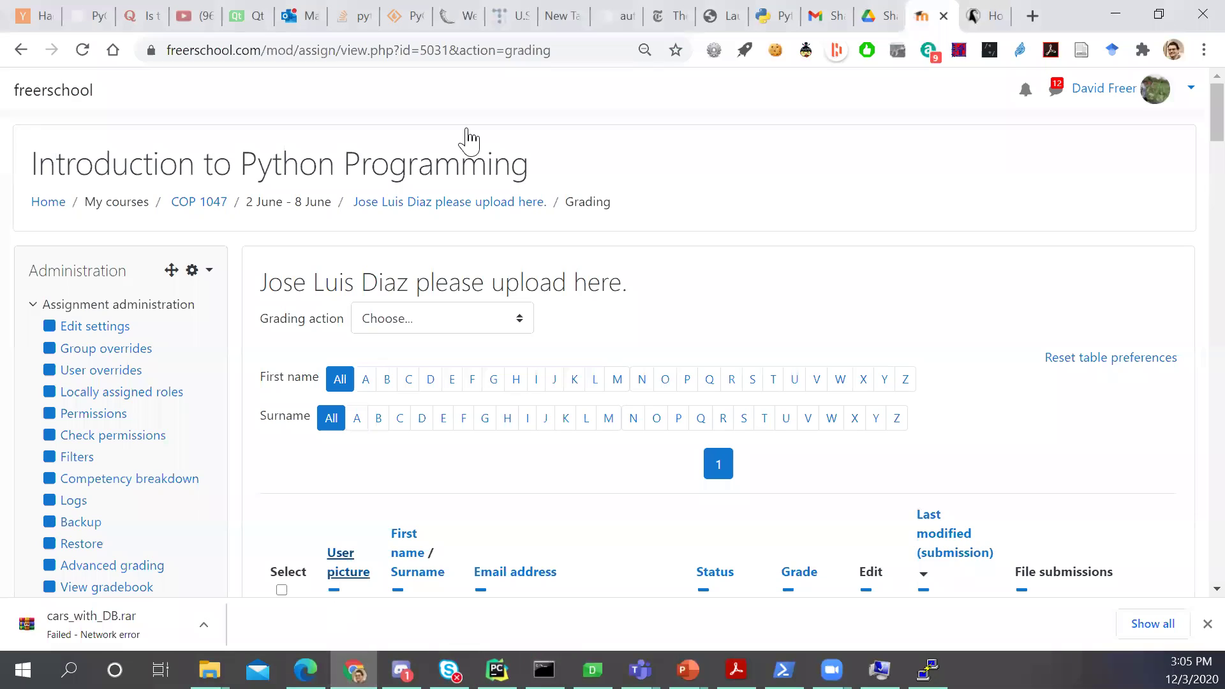
{"action": "left_click", "coordinate": [986, 16]}
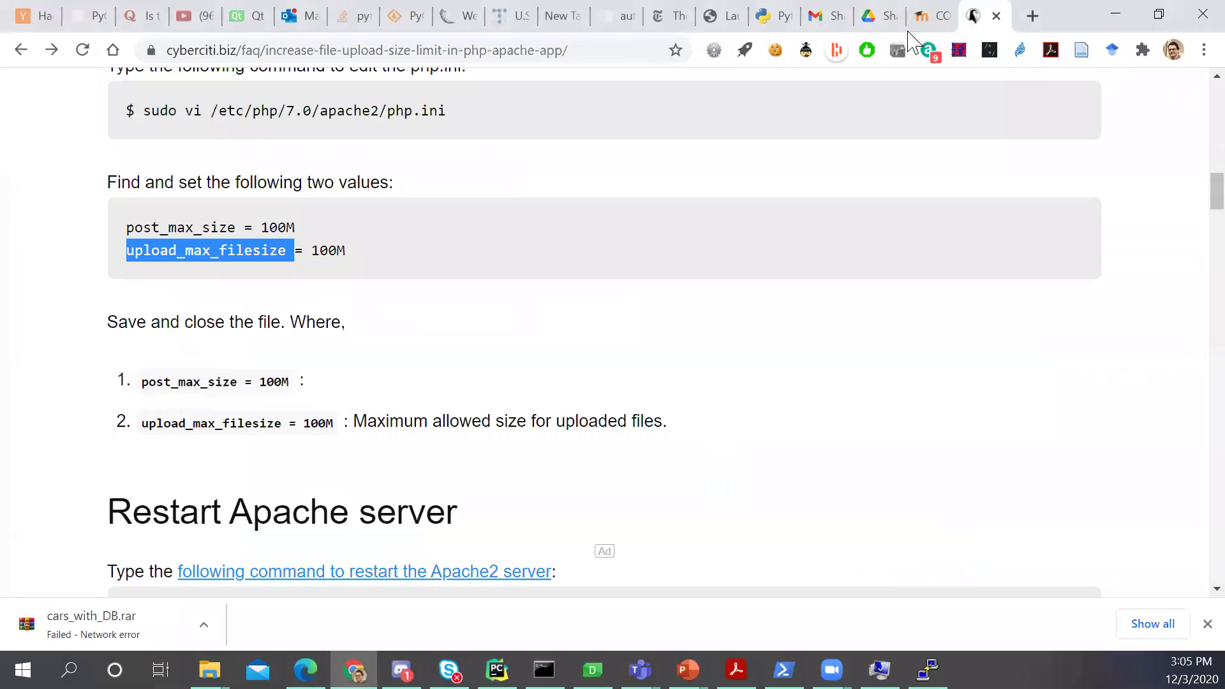
{"action": "left_click", "coordinate": [547, 53]}
{"action": "type", "text": "pyuic5"}
{"action": "left_click", "coordinate": [607, 90]}
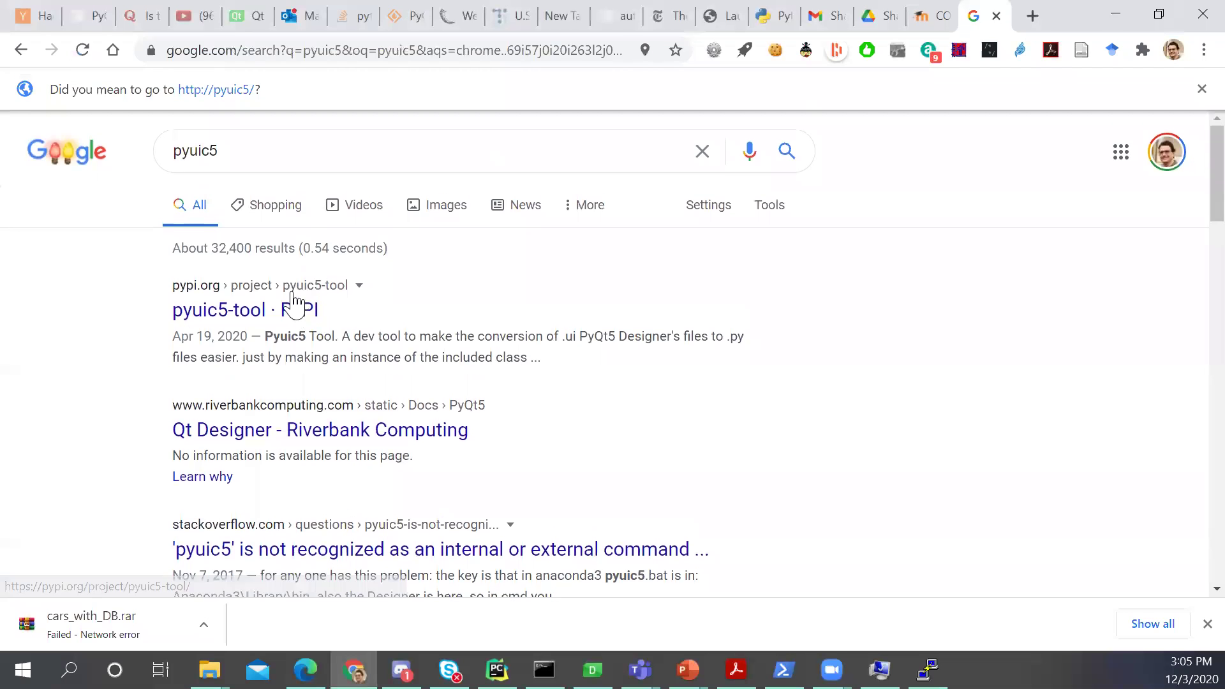
Open the pyuic5-tool project page on PyPI, copy its pip install command, and close the page
{"action": "left_click", "coordinate": [295, 306]}
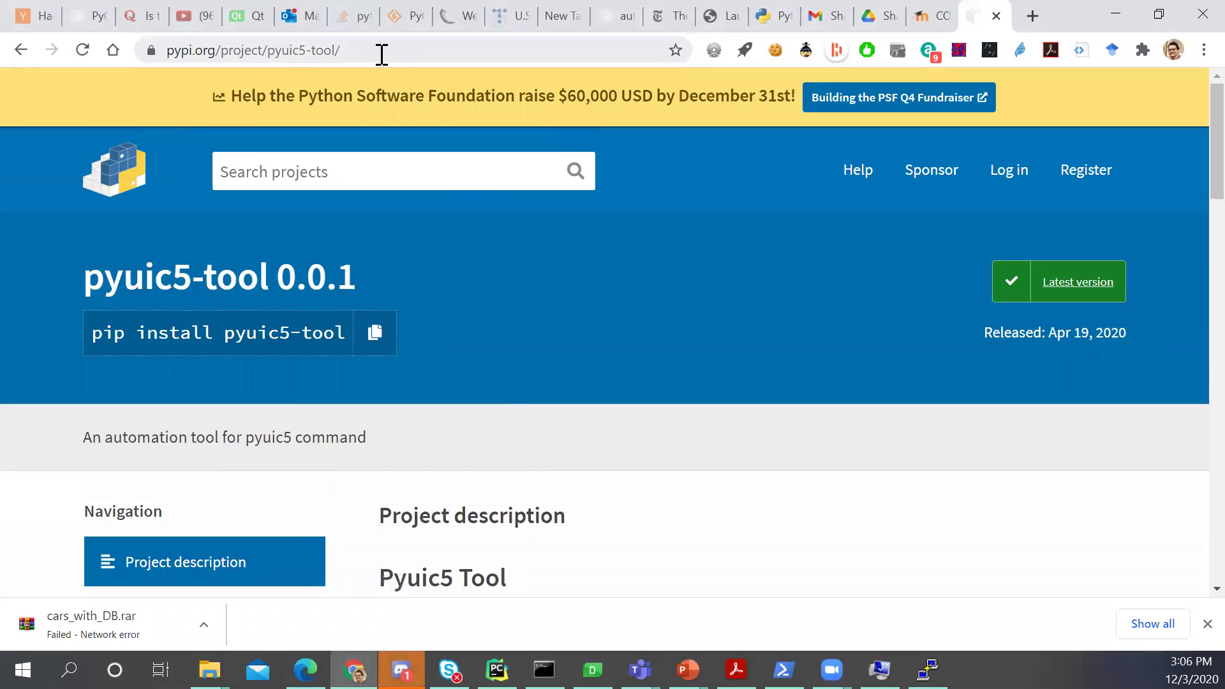
{"action": "left_click_drag", "start_coordinate": [345, 332], "coordinate": [247, 333]}
{"action": "left_click", "coordinate": [376, 334]}
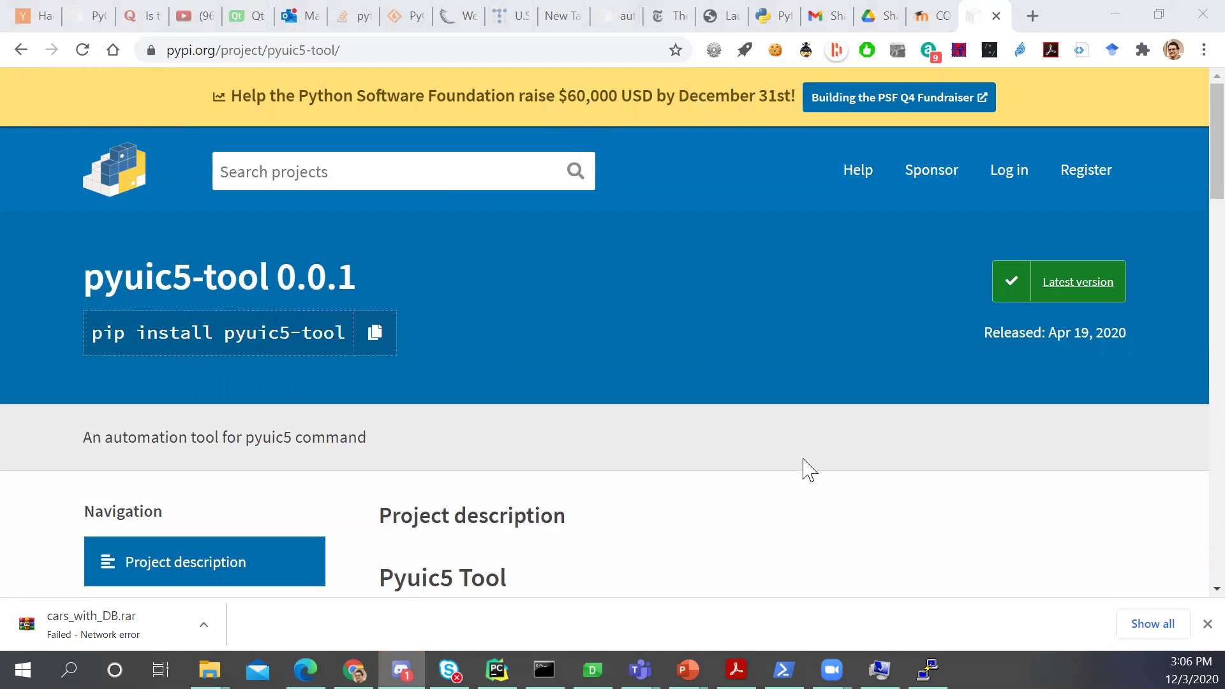
{"action": "left_click", "coordinate": [996, 15]}
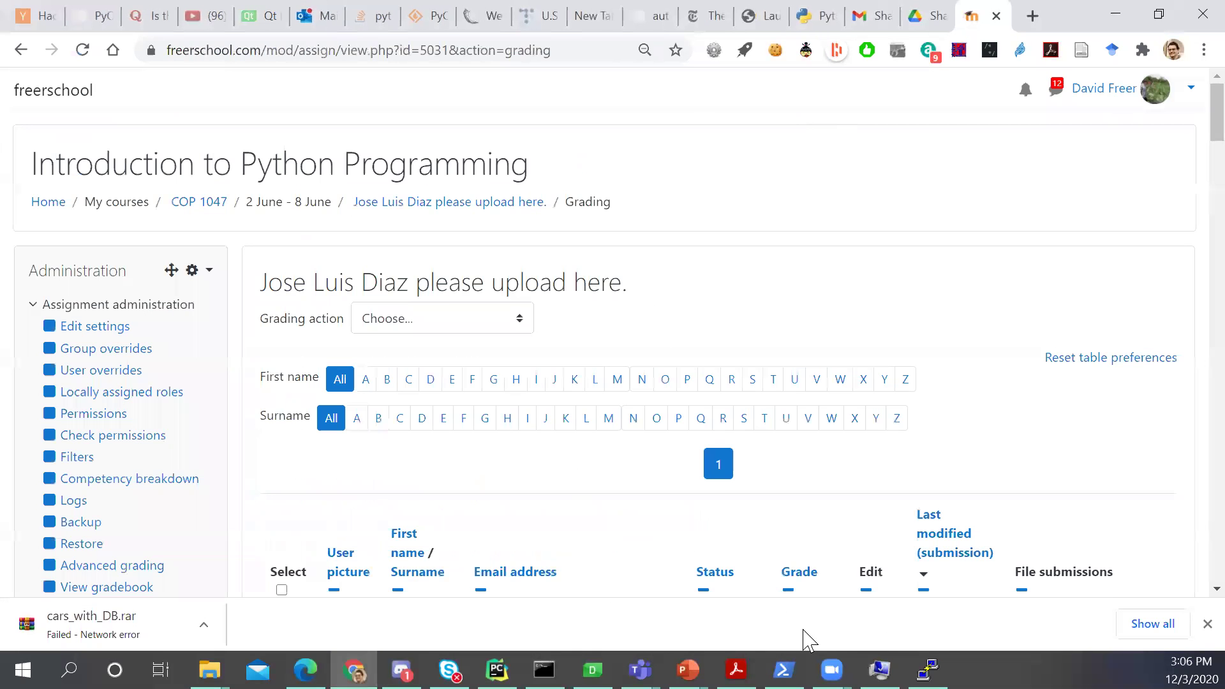
Return to Command Prompt, erase the pending command, and convert the form with pyuic5 -x car_ui.ui -o car_ui.py
{"action": "mouse_move", "coordinate": [925, 666]}
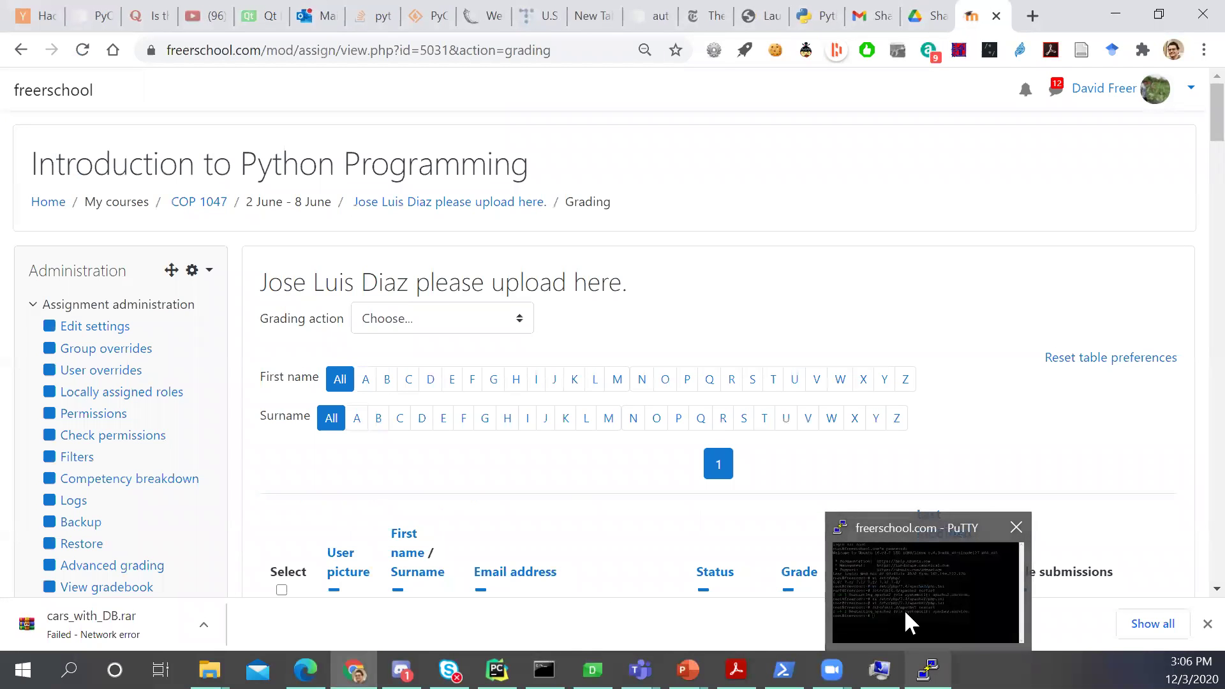
{"action": "mouse_move", "coordinate": [784, 670]}
{"action": "left_click", "coordinate": [544, 669]}
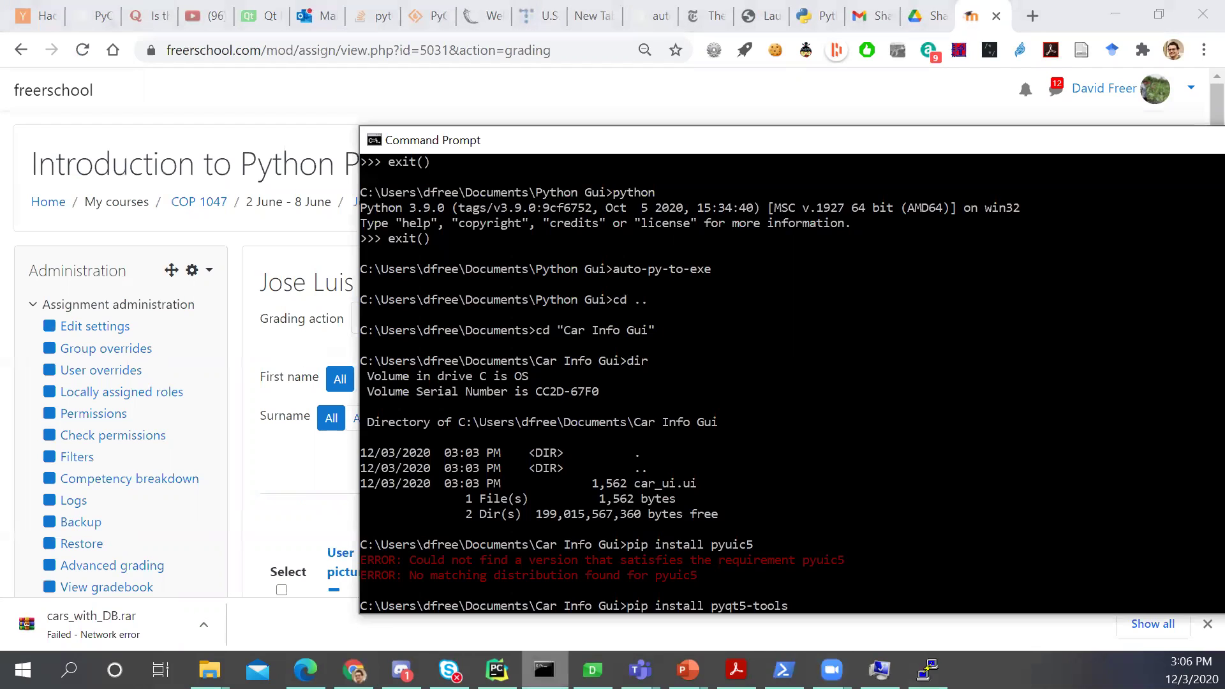
{"action": "key", "text": "BackSpace"}
{"action": "key", "text": "BackSpace"}
{"action": "key", "text": "BackSpace"}
{"action": "key", "text": "BackSpace"}
{"action": "key", "text": "BackSpace"}
{"action": "key", "text": "BackSpace"}
{"action": "key", "text": "BackSpace"}
{"action": "key", "text": "BackSpace"}
{"action": "key", "text": "BackSpace"}
{"action": "key", "text": "BackSpace"}
{"action": "key", "text": "BackSpace"}
{"action": "key", "text": "BackSpace"}
{"action": "key", "text": "BackSpace"}
{"action": "key", "text": "BackSpace"}
{"action": "key", "text": "BackSpace"}
{"action": "key", "text": "BackSpace"}
{"action": "key", "text": "BackSpace"}
{"action": "key", "text": "BackSpace"}
{"action": "key", "text": "BackSpace"}
{"action": "key", "text": "BackSpace"}
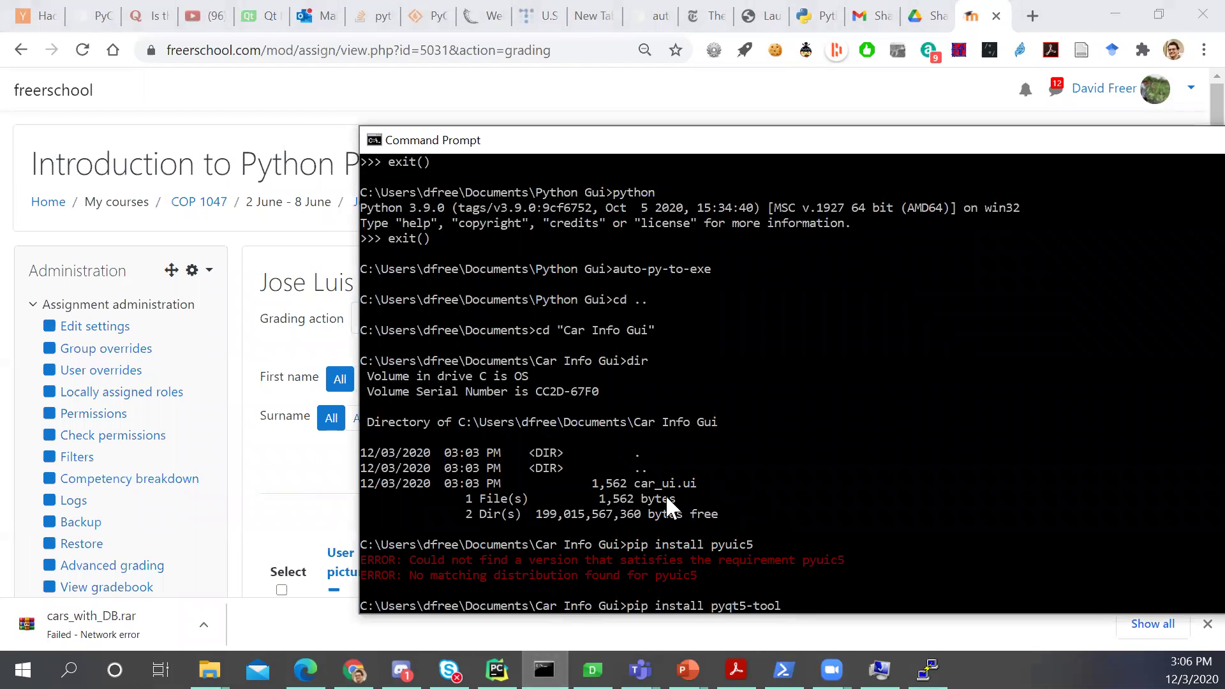
{"action": "type", "text": "pyuic"}
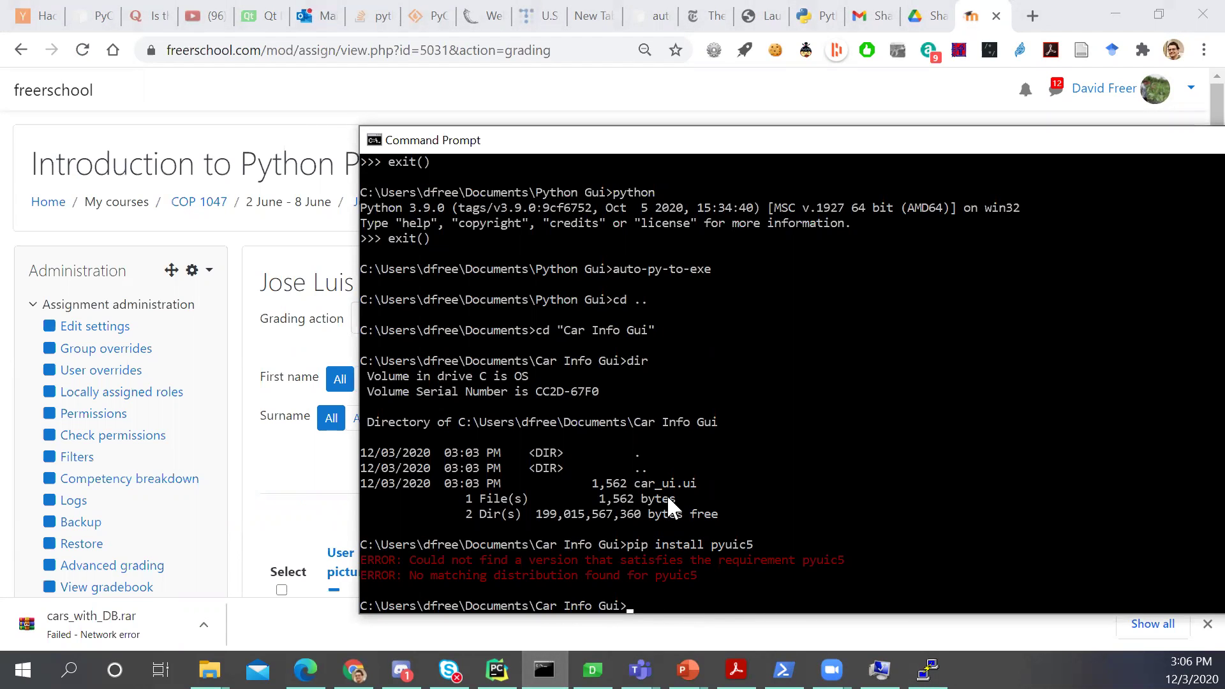
{"action": "type", "text": "5 -x car_ui.ui -o car_ui.py"}
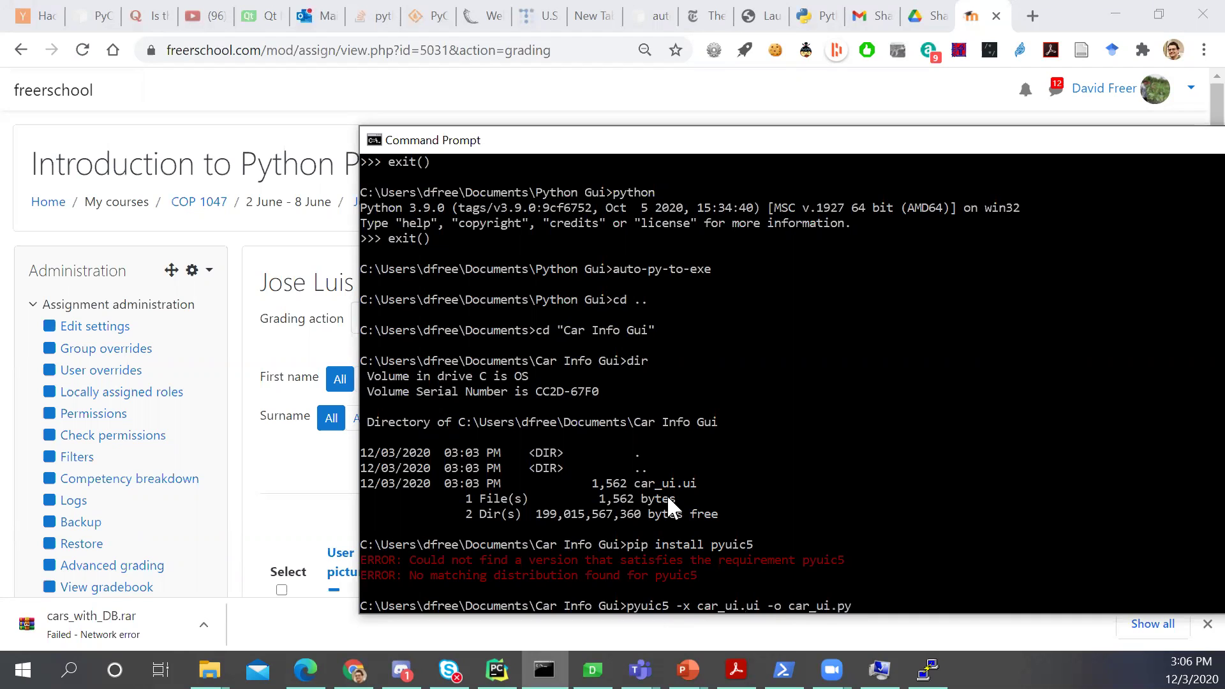
{"action": "key", "text": "Return"}
List the contents of the Car Info Gui directory, trying ls and then dir
{"action": "type", "text": "ls"}
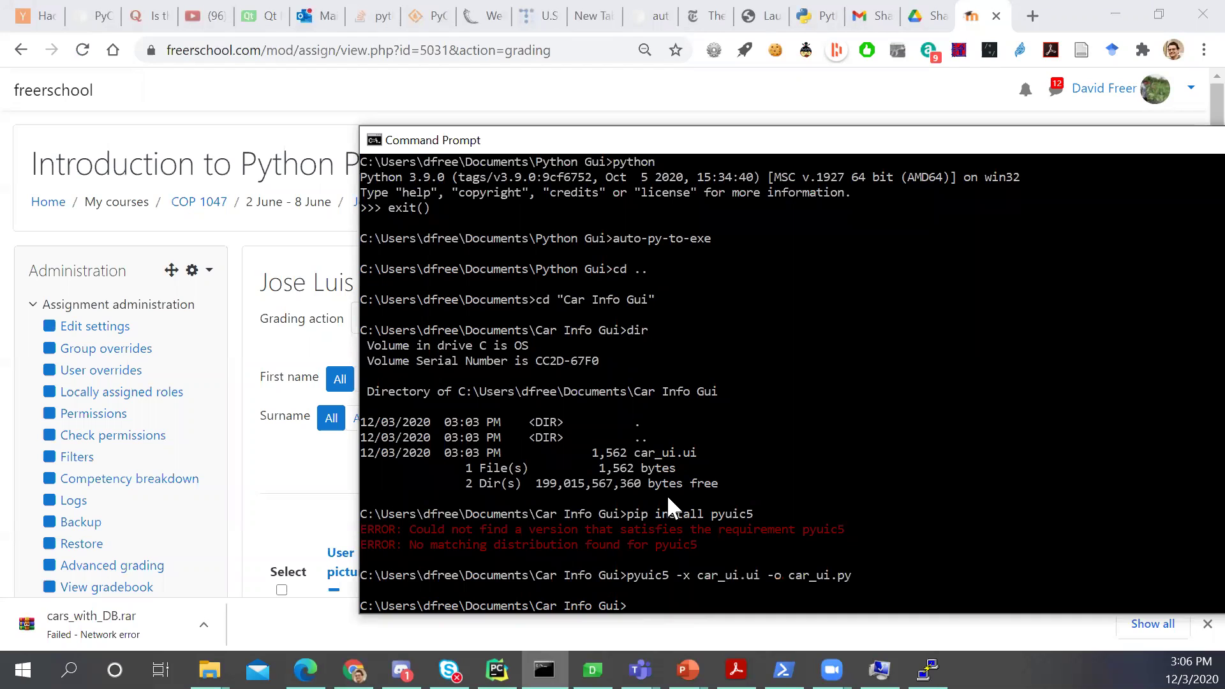
{"action": "key", "text": "Return"}
{"action": "type", "text": "dir"}
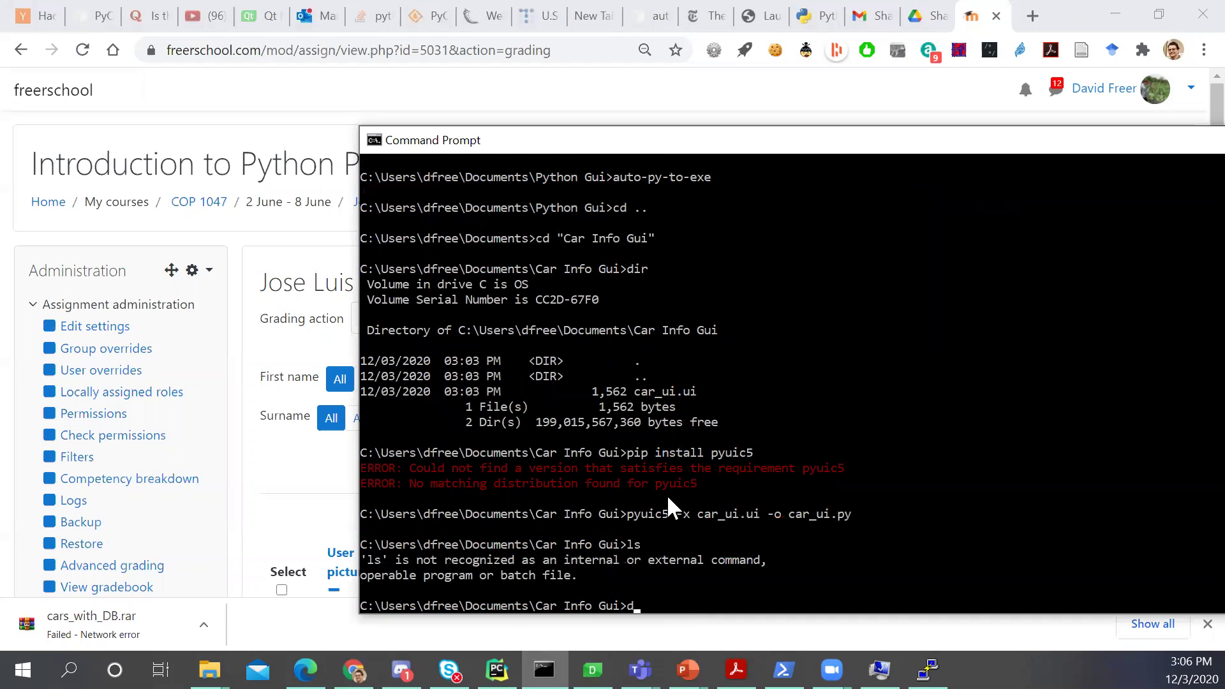
{"action": "key", "text": "Return"}
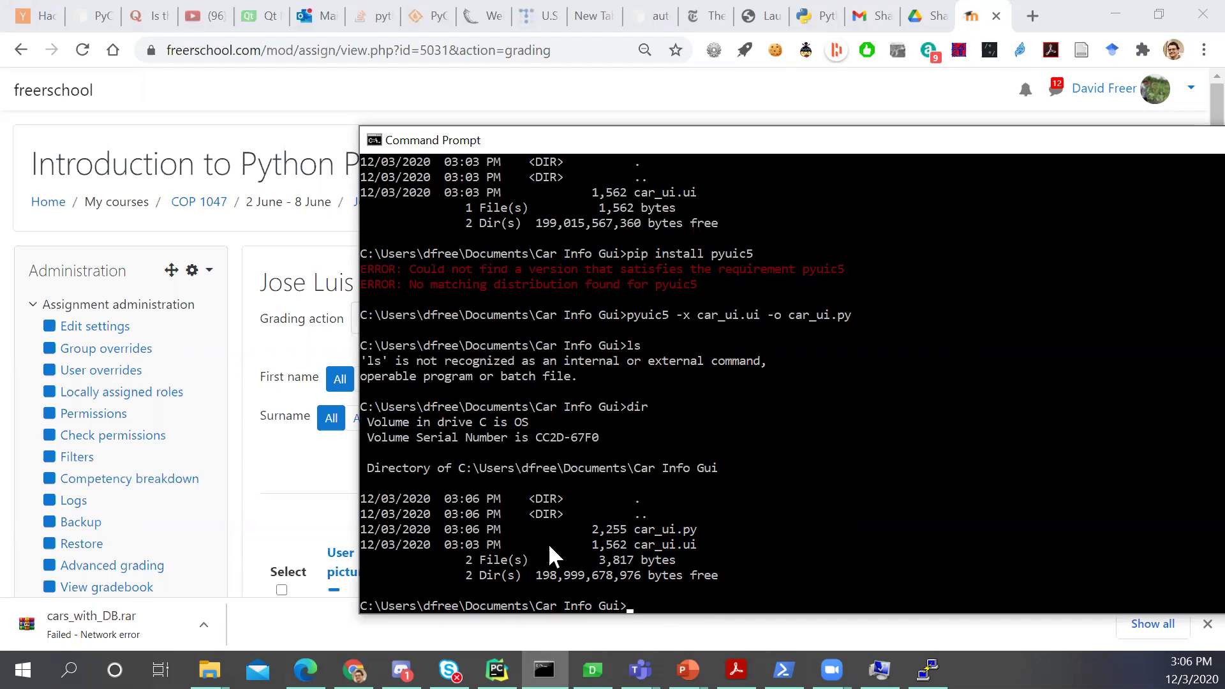
Switch to the File Explorer window showing the Car Info Gui folder and select the car_ui Python file
{"action": "left_click", "coordinate": [209, 669]}
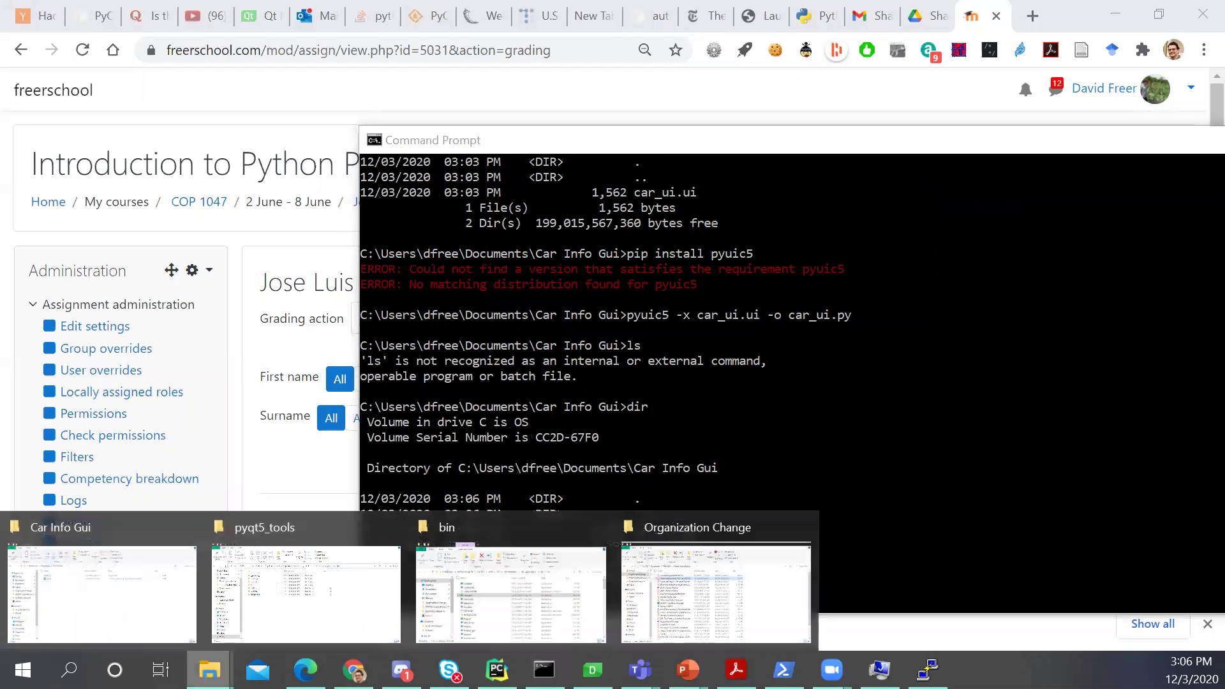
{"action": "left_click", "coordinate": [123, 606]}
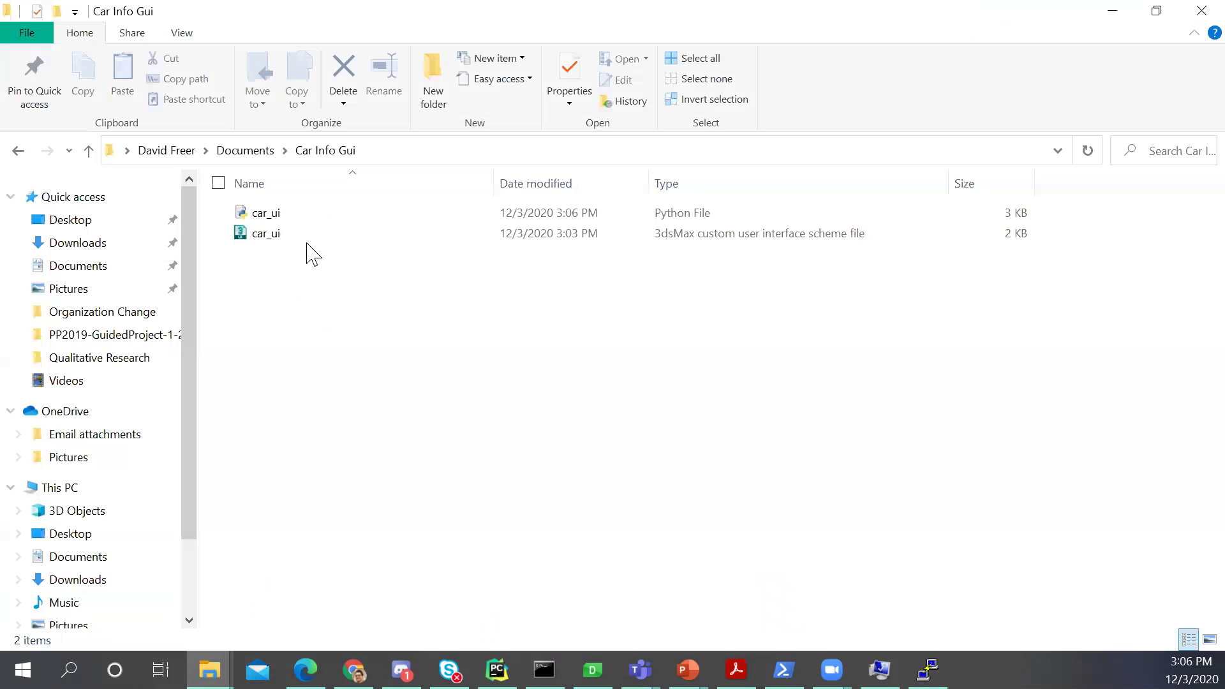
{"action": "left_click", "coordinate": [274, 217]}
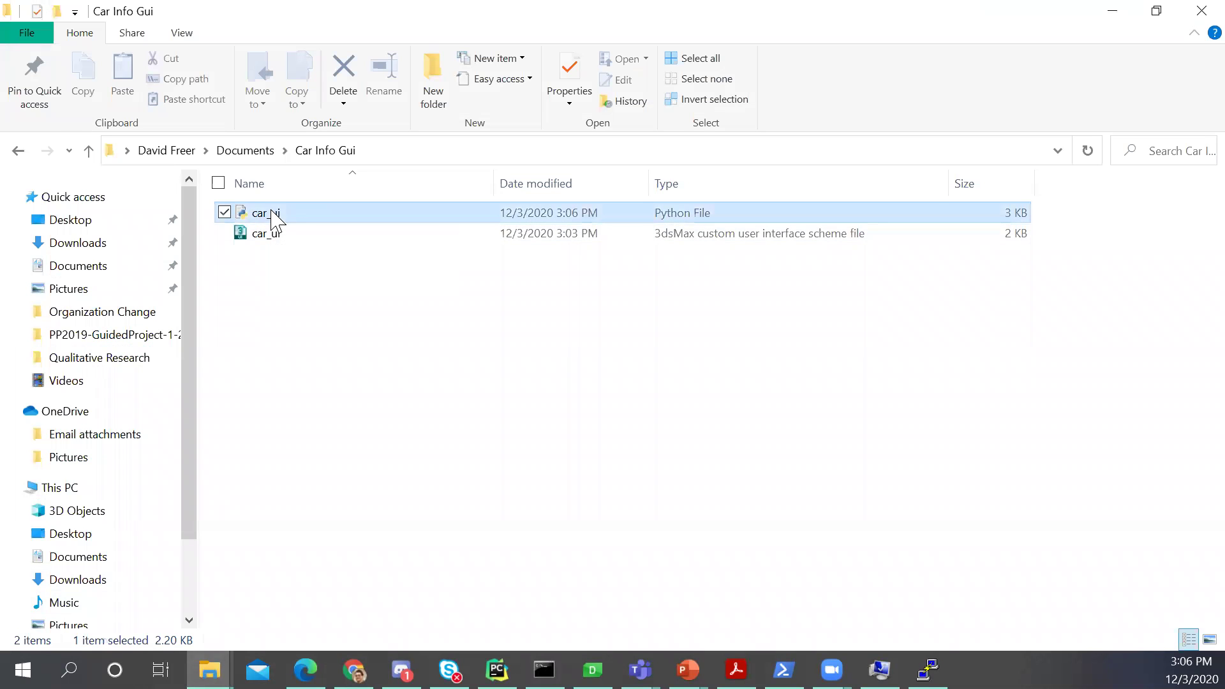
Open the car_ui Python file in Notepad++, look through the generated code, and select all of it
{"action": "right_click", "coordinate": [284, 220]}
{"action": "mouse_move", "coordinate": [199, 285]}
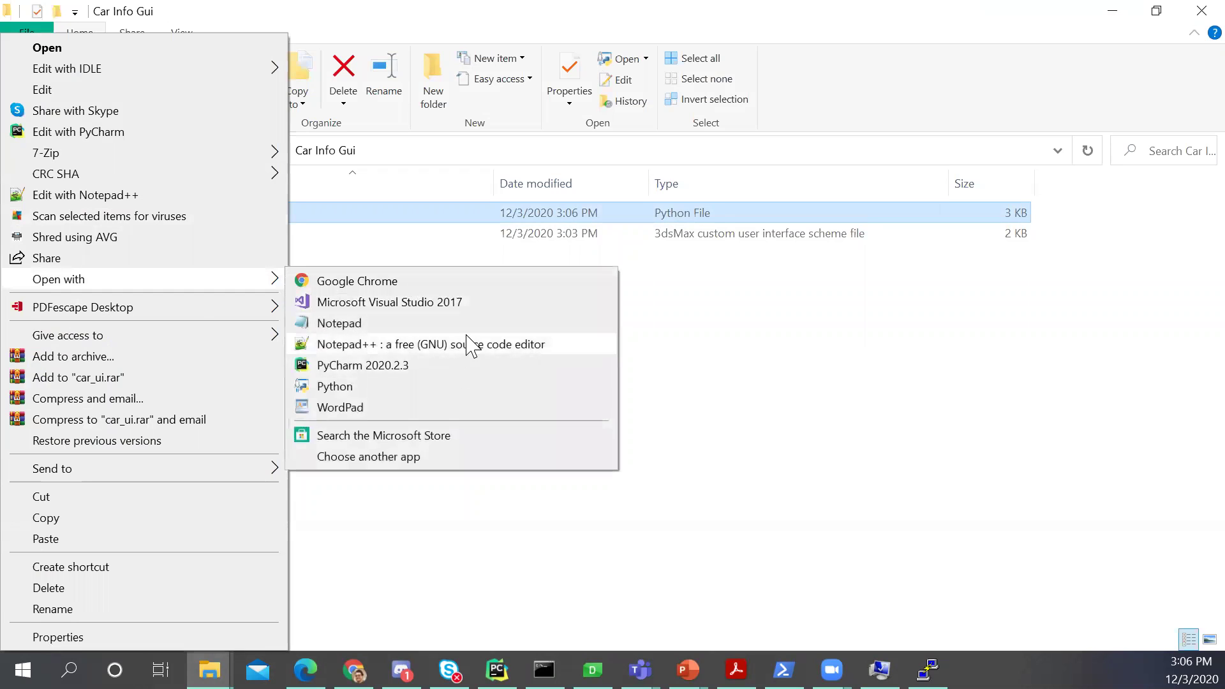
{"action": "left_click", "coordinate": [446, 344]}
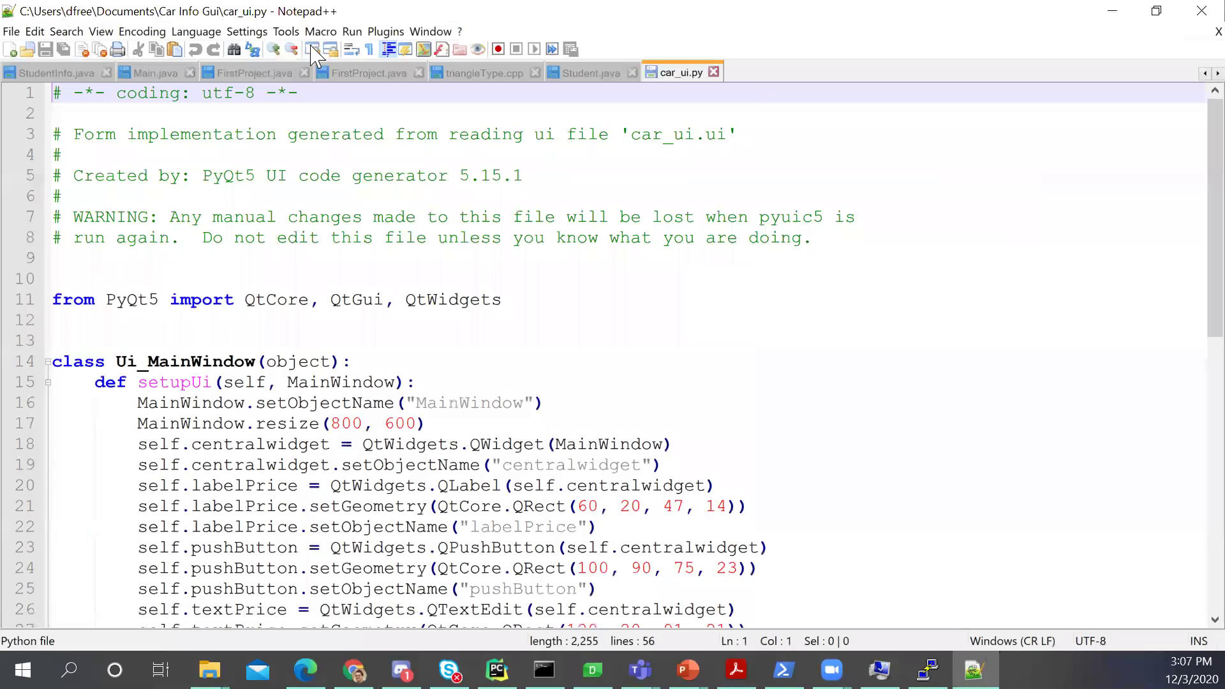
{"action": "left_click_drag", "start_coordinate": [1214, 147], "coordinate": [1191, 434]}
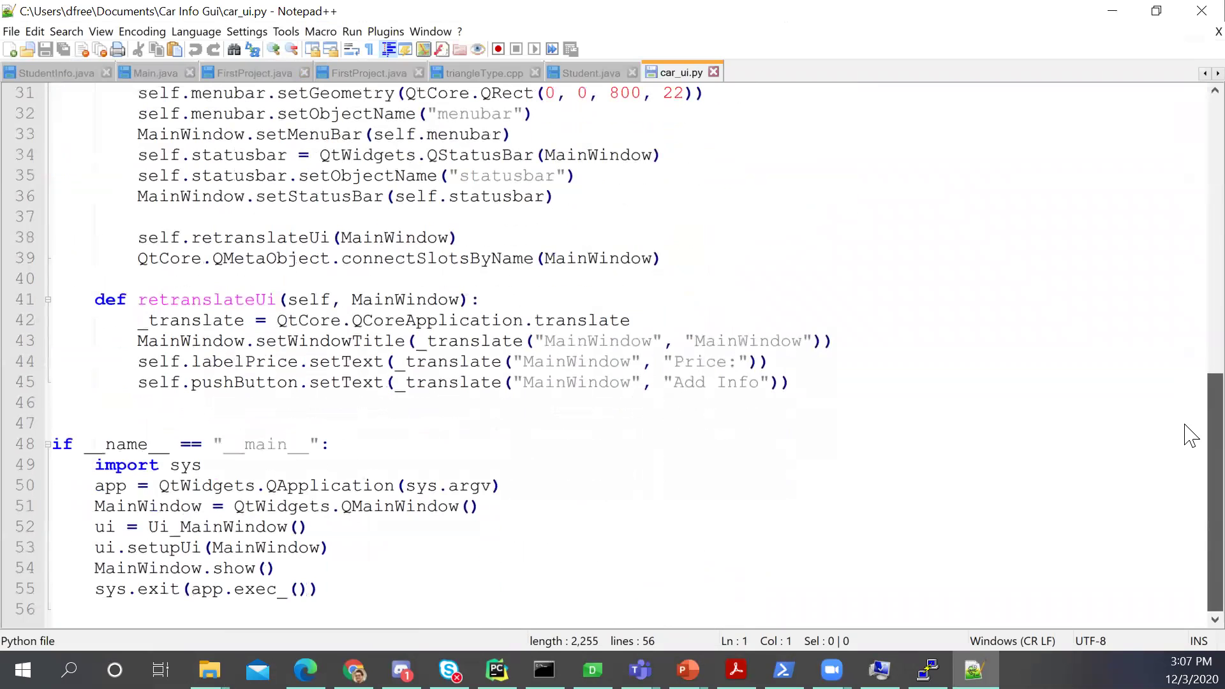
{"action": "left_click_drag", "start_coordinate": [332, 606], "coordinate": [11, 74]}
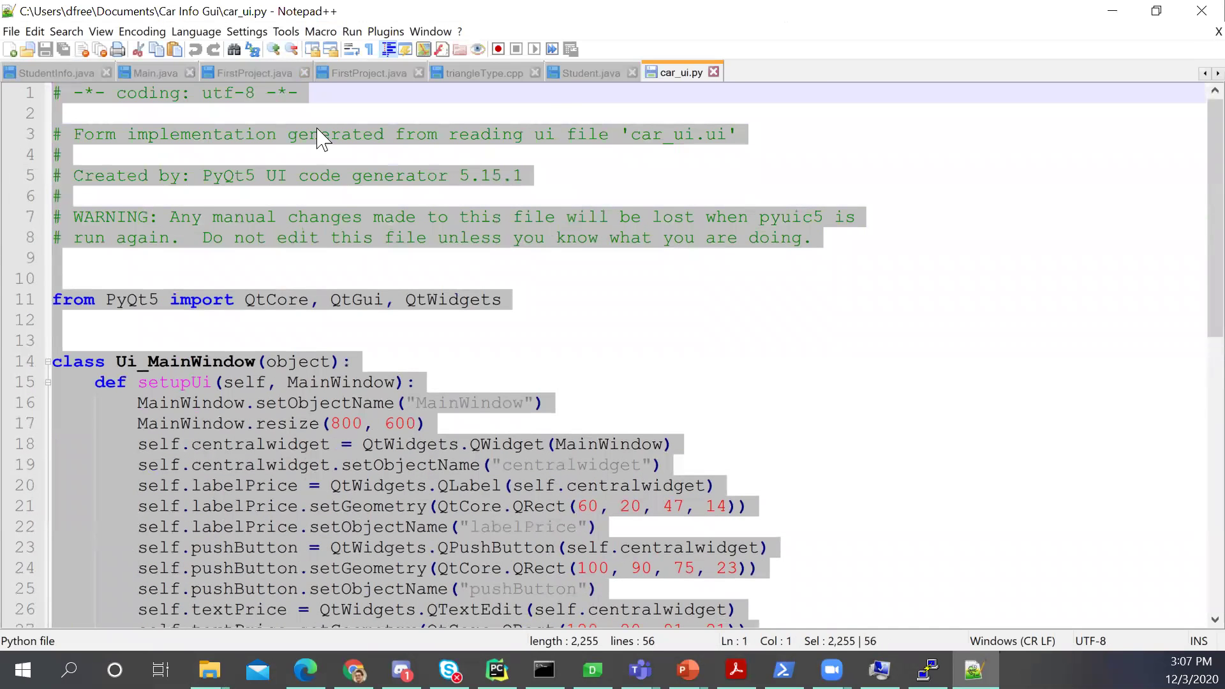
Minimize the Notepad++ and File Explorer windows and switch to the Car GUI project in PyCharm
{"action": "left_click", "coordinate": [1115, 11]}
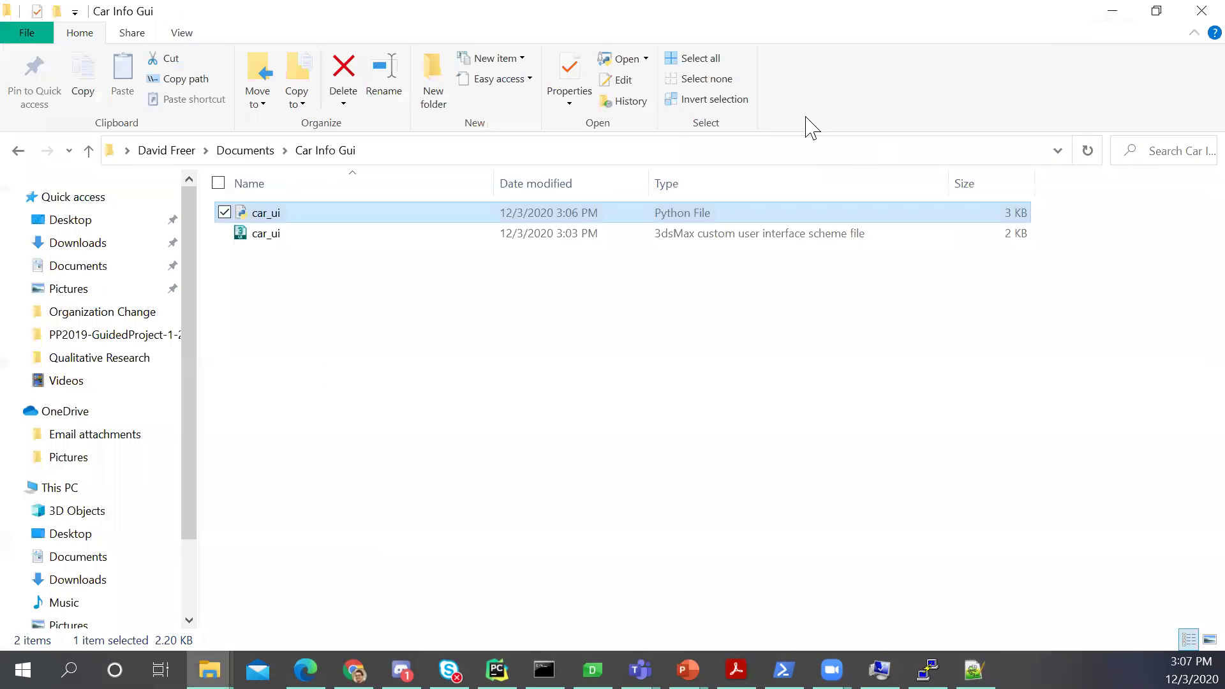
{"action": "left_click", "coordinate": [1118, 9]}
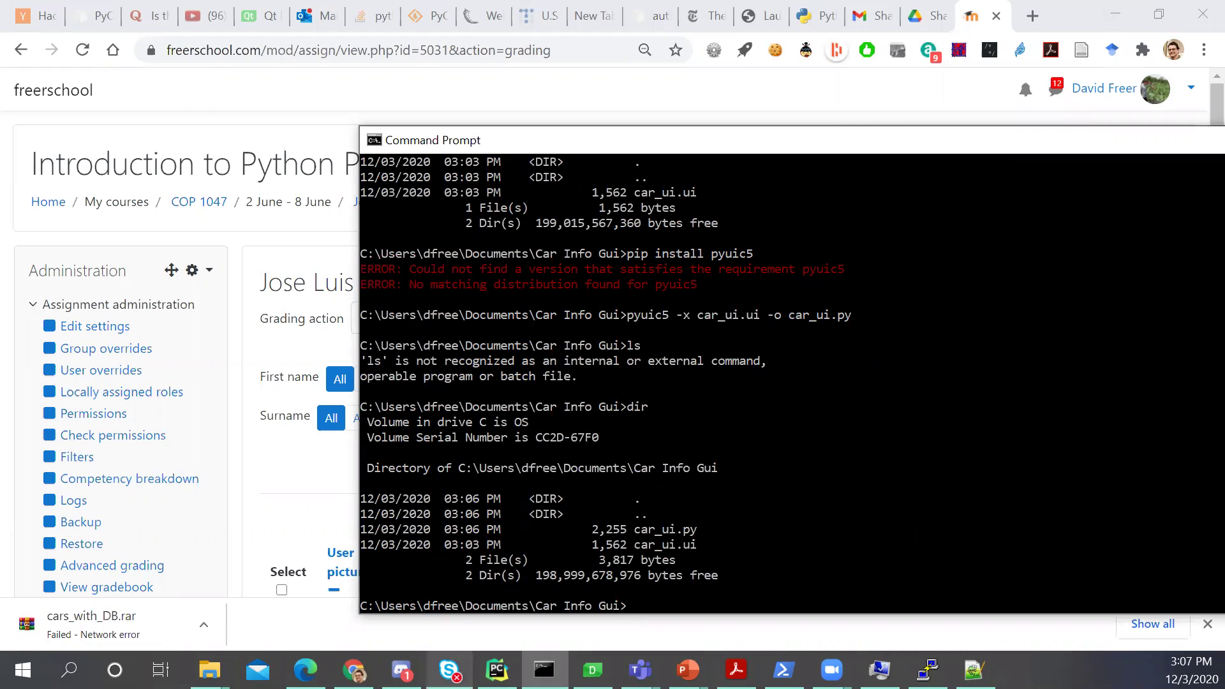
{"action": "left_click", "coordinate": [497, 670]}
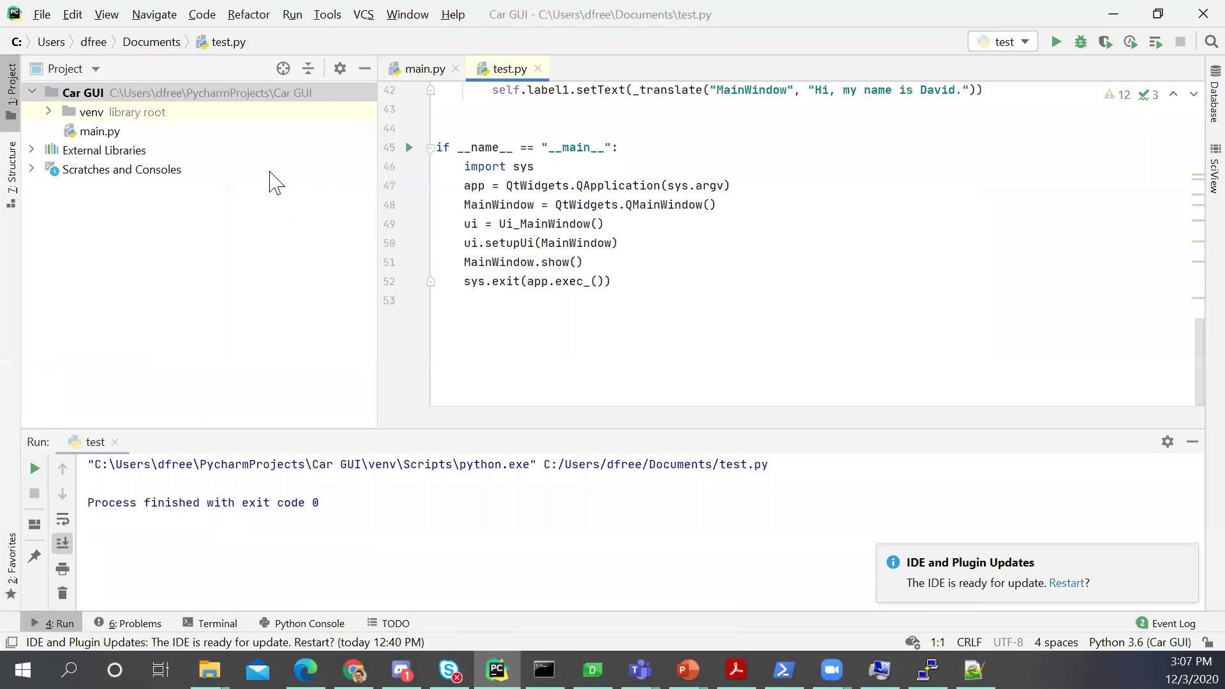
{"action": "right_click", "coordinate": [114, 93]}
{"action": "mouse_move", "coordinate": [191, 102]}
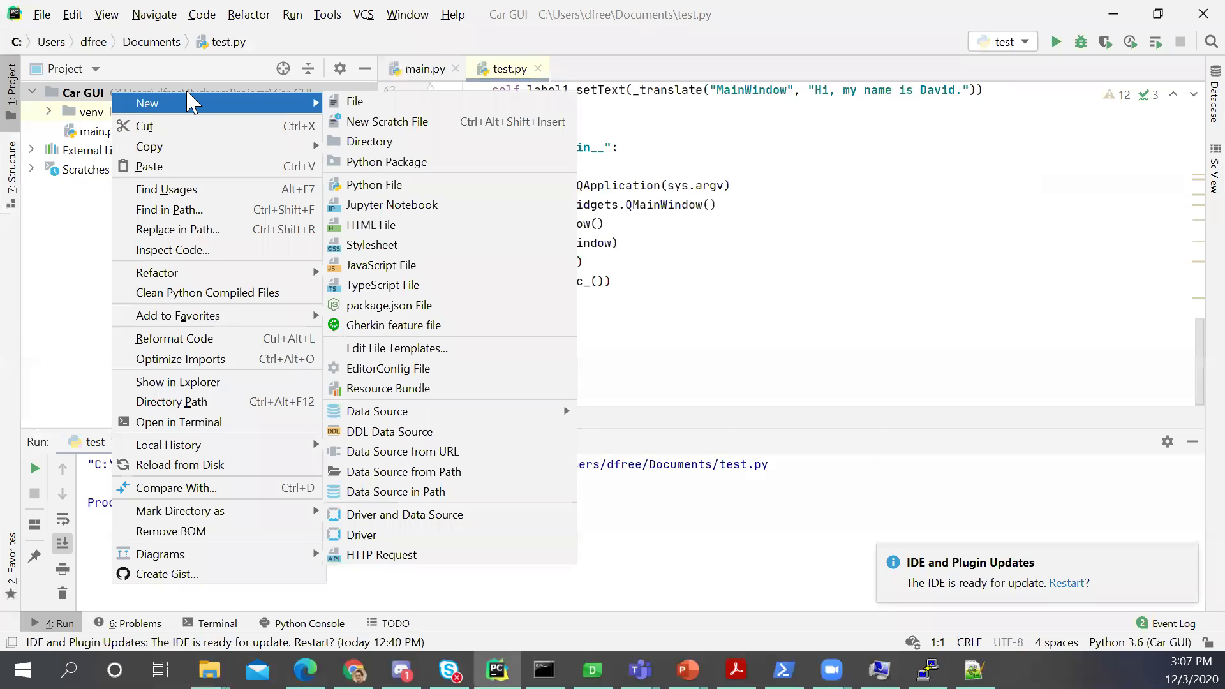
{"action": "left_click", "coordinate": [382, 184]}
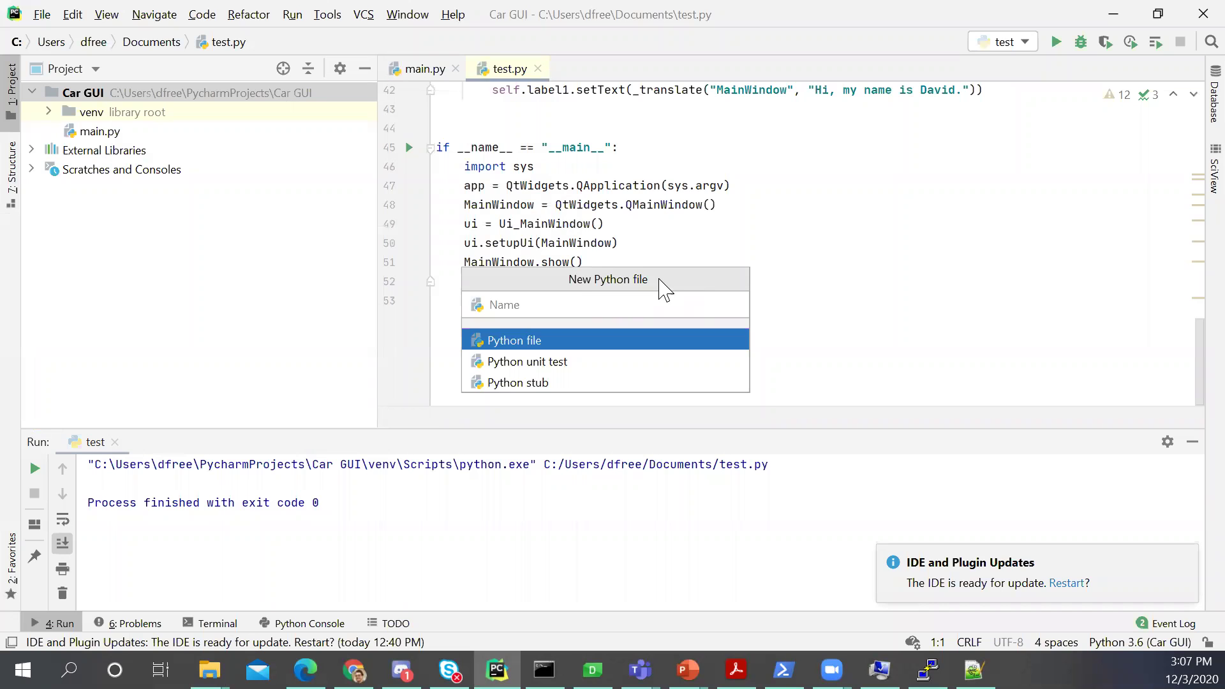
{"action": "key", "text": "Escape"}
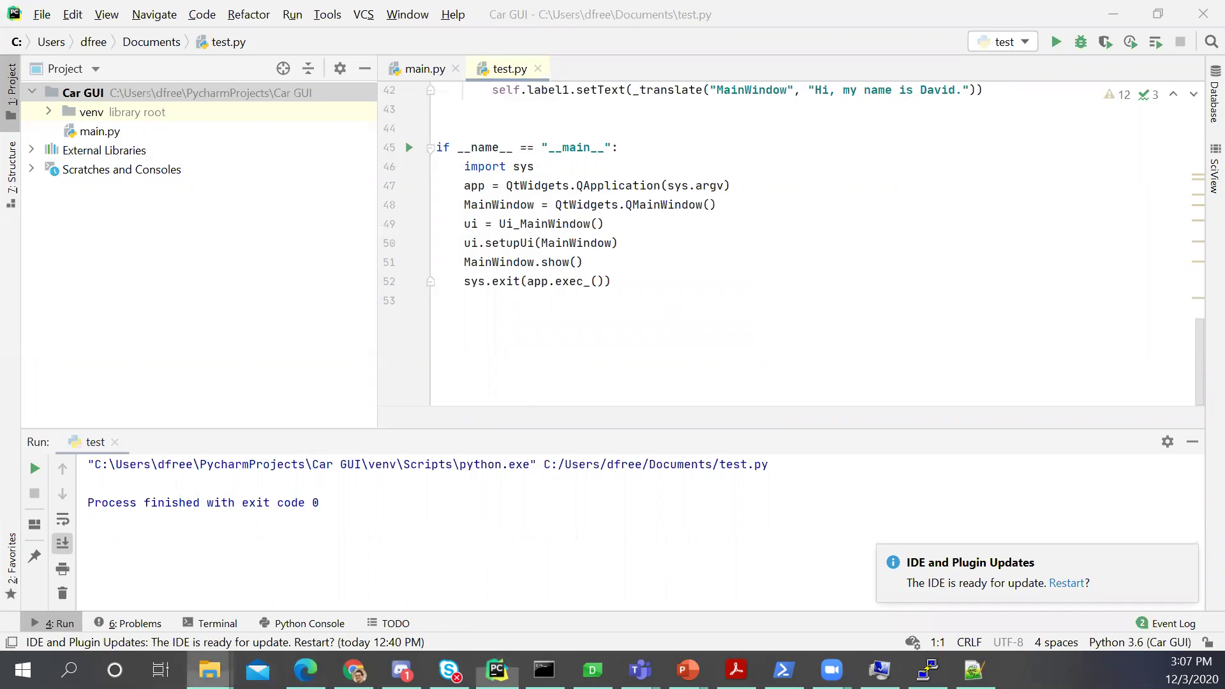
Bring the Car Info Gui folder up as a smaller window over PyCharm and add its car_ui Python file to the Car GUI project
{"action": "mouse_move", "coordinate": [209, 669]}
{"action": "left_click", "coordinate": [99, 578]}
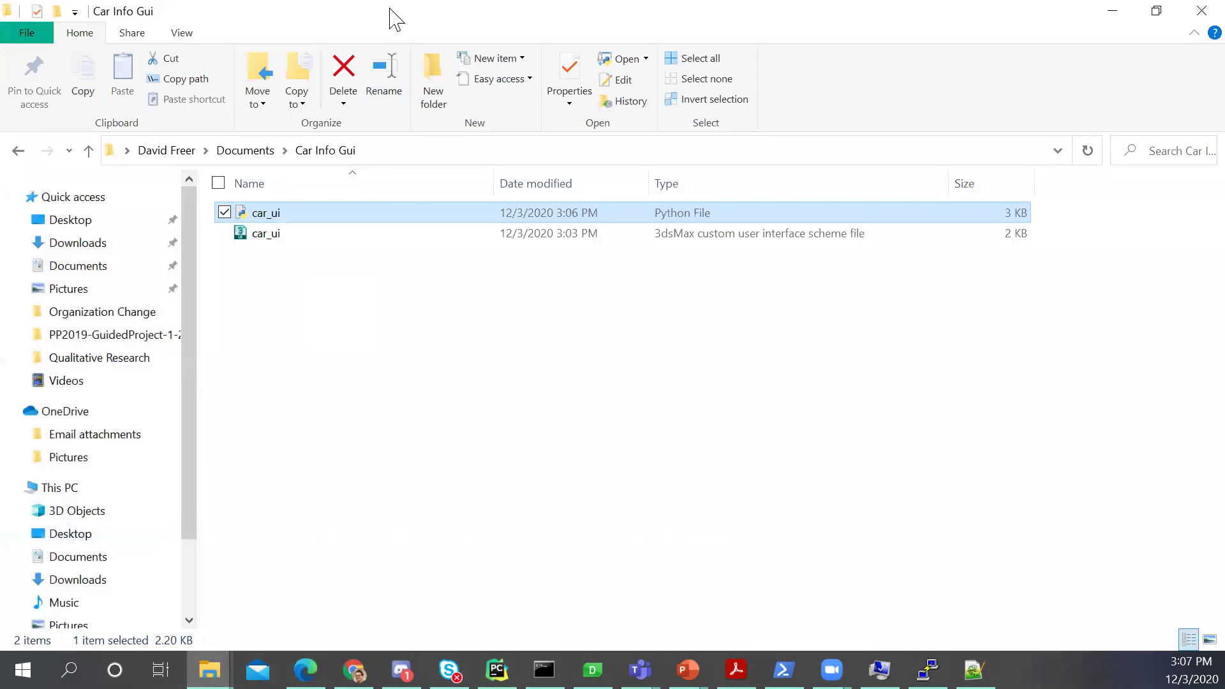
{"action": "double_click", "coordinate": [378, 18]}
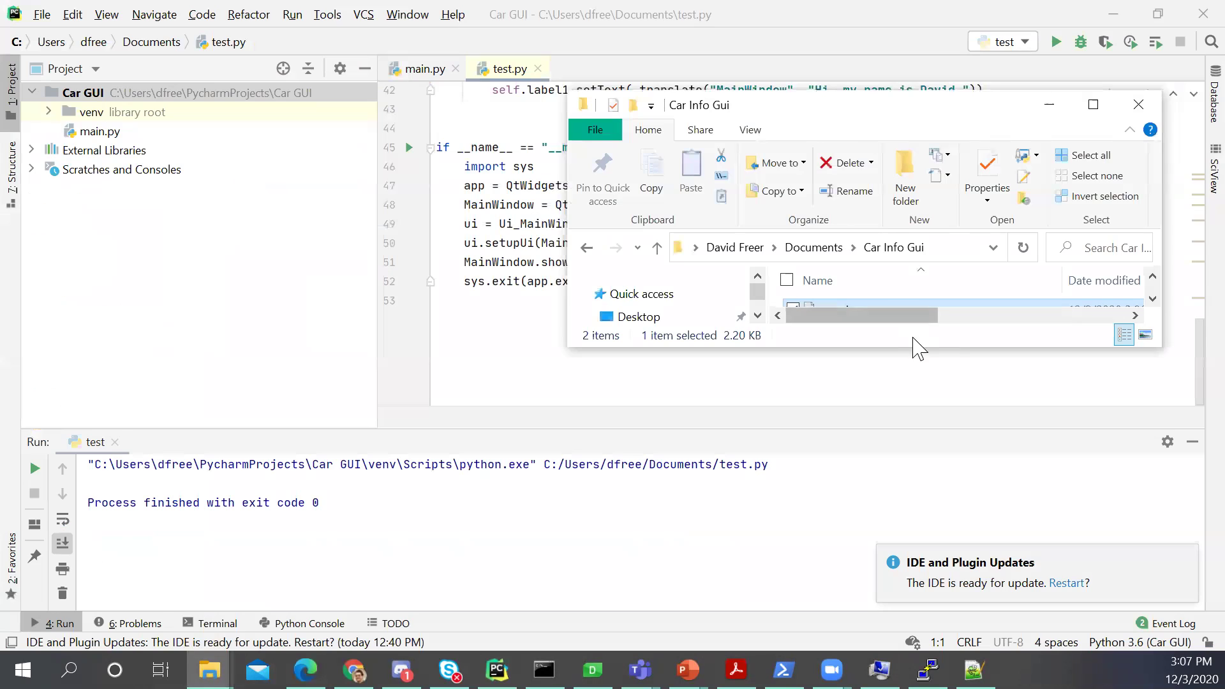
{"action": "left_click_drag", "start_coordinate": [910, 348], "coordinate": [909, 590]}
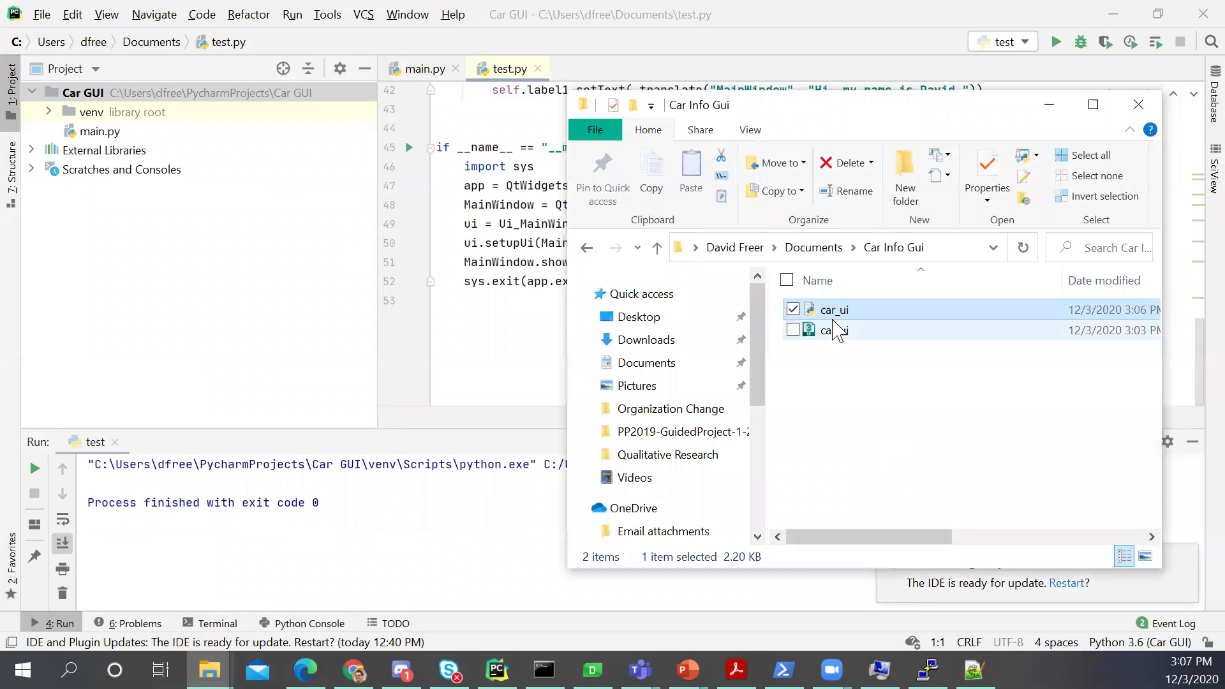
{"action": "left_click_drag", "start_coordinate": [834, 308], "coordinate": [134, 95]}
{"action": "left_click", "coordinate": [759, 397]}
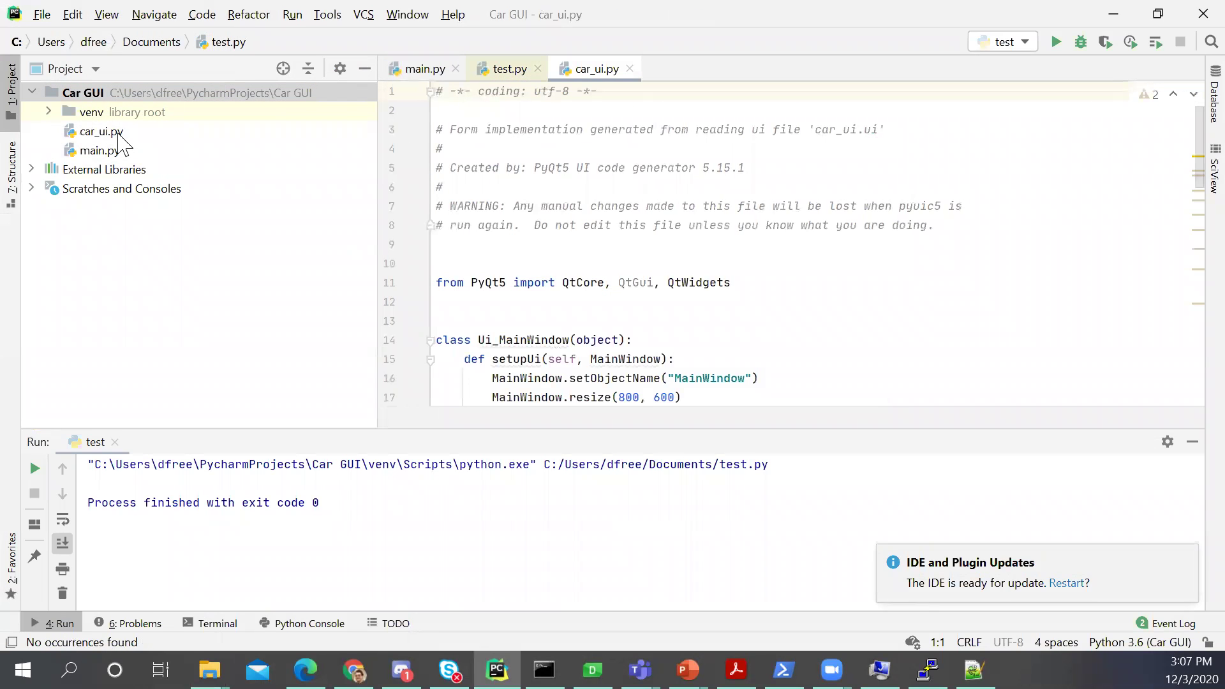
Open car_ui.py from the Car GUI project and look through its code
{"action": "double_click", "coordinate": [117, 131]}
{"action": "scroll", "coordinate": [624, 262], "scroll_direction": "down", "scroll_amount": 15}
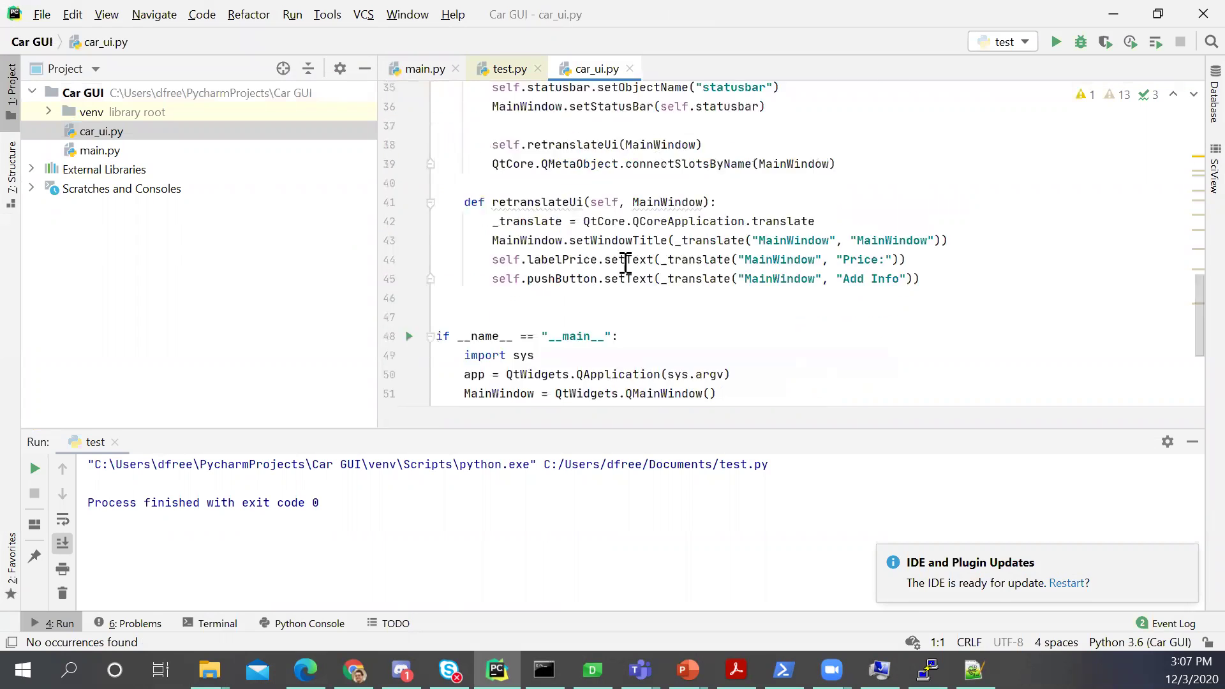
{"action": "scroll", "coordinate": [625, 263], "scroll_direction": "up", "scroll_amount": 15}
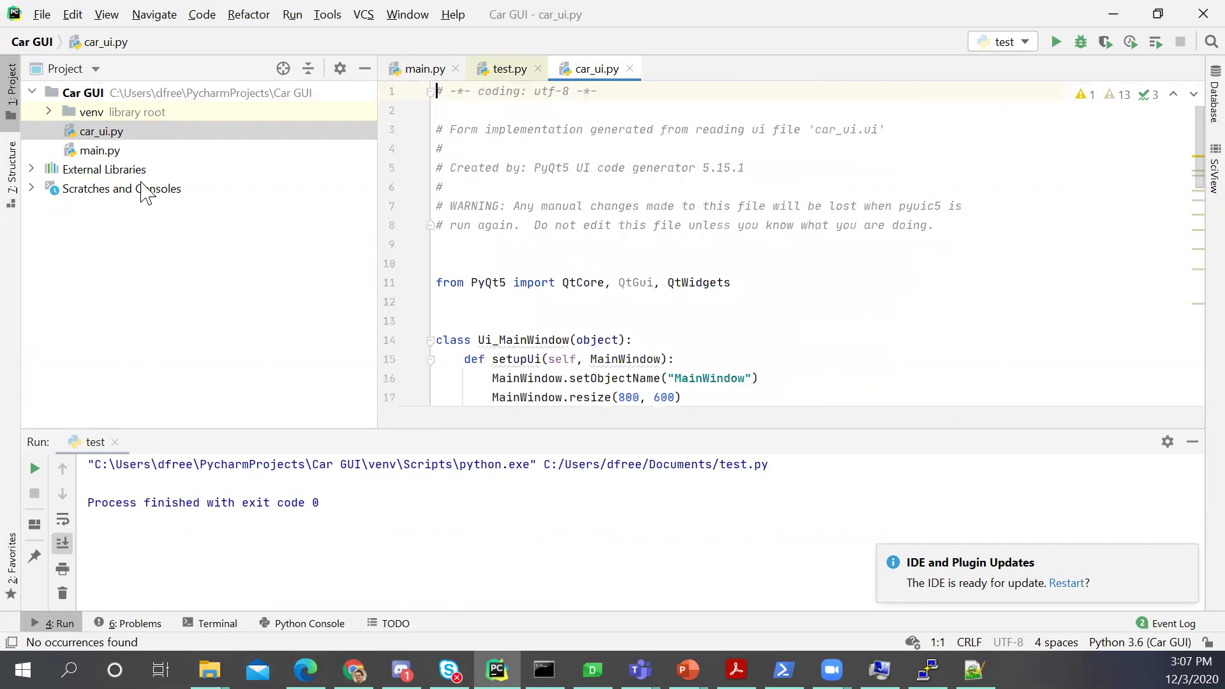
Run car_ui.py, test the form by entering 23432 as the price, and close the form window
{"action": "right_click", "coordinate": [121, 133]}
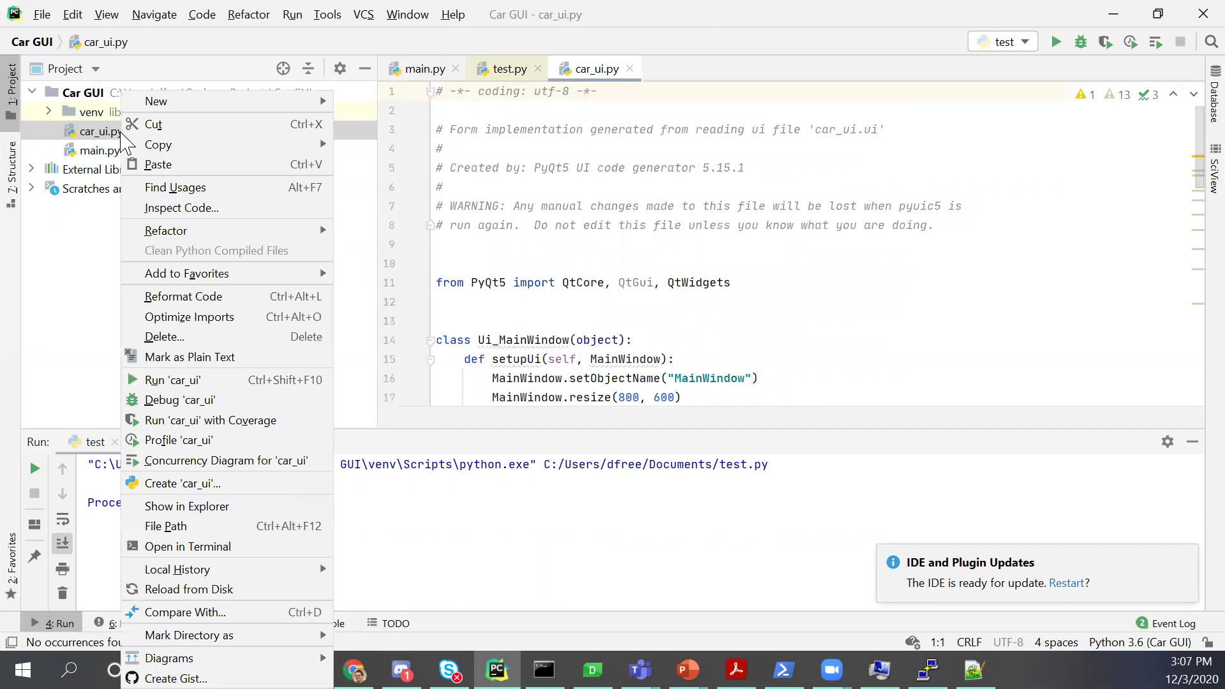
{"action": "left_click", "coordinate": [269, 385]}
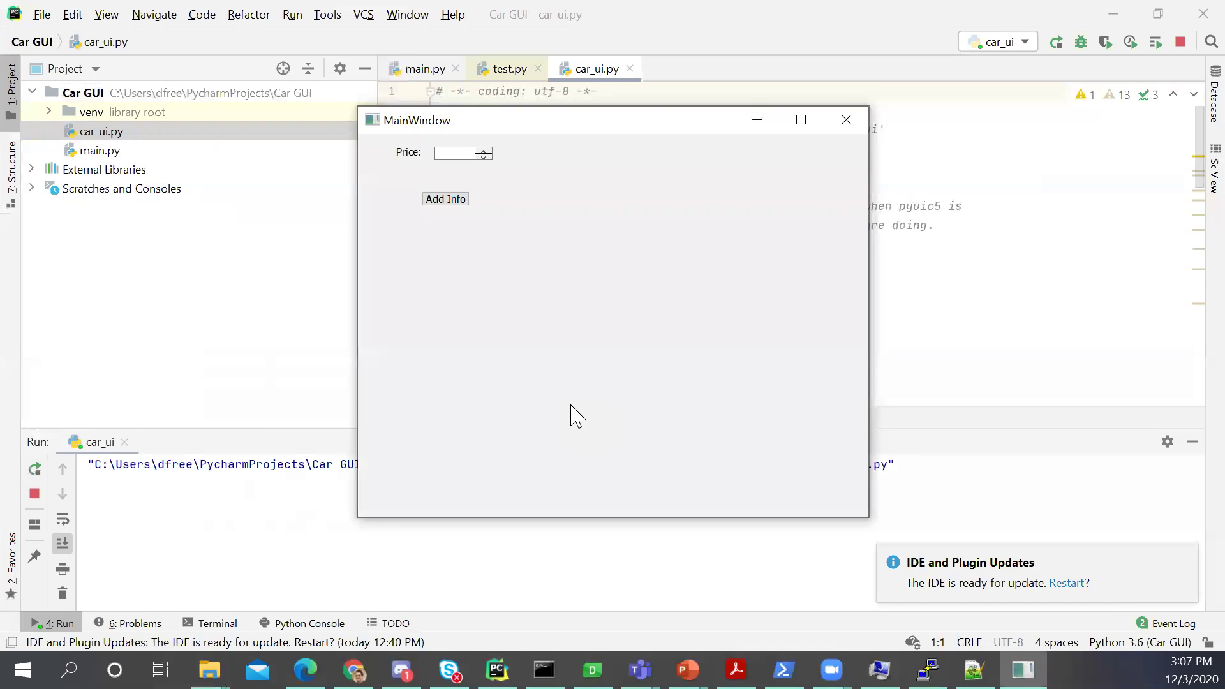
{"action": "left_click", "coordinate": [469, 155]}
{"action": "type", "text": "23432"}
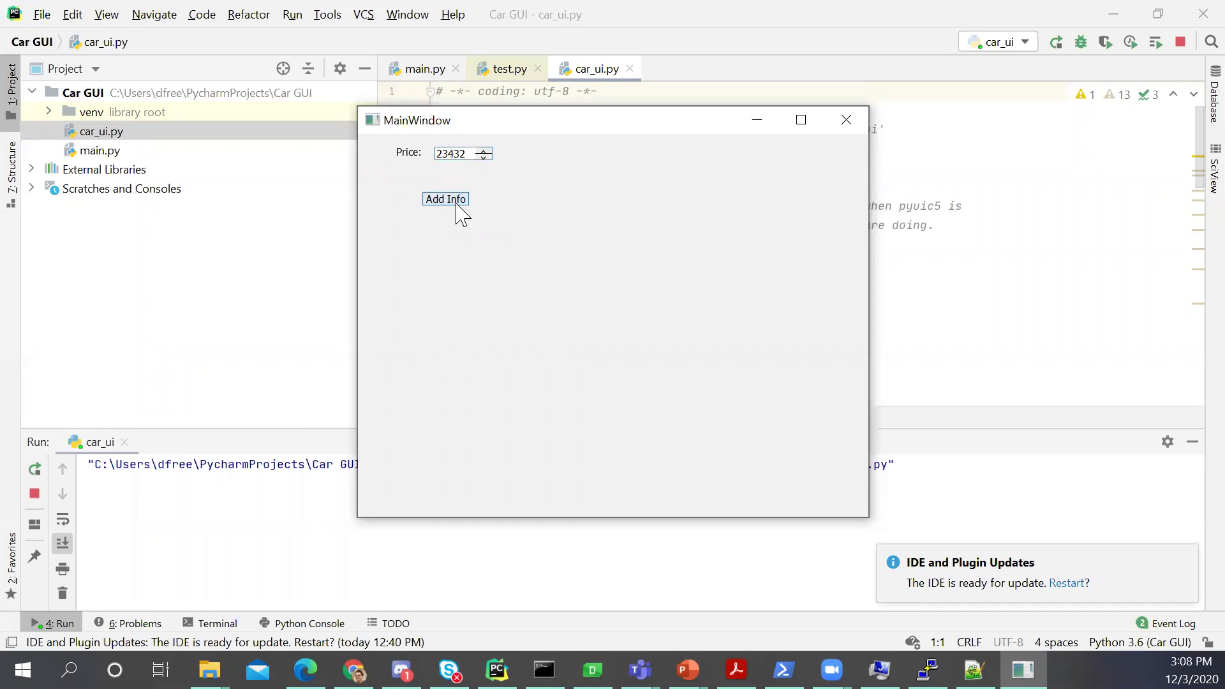
{"action": "left_click", "coordinate": [846, 120]}
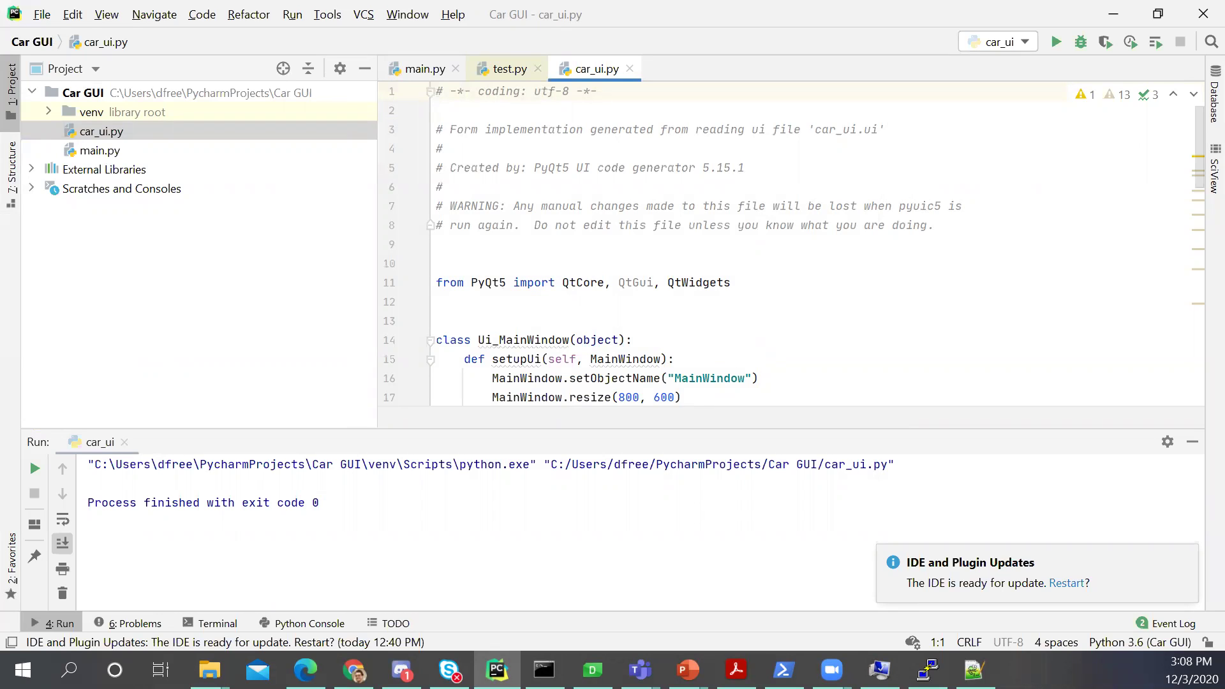
{"action": "key", "text": "alt+Tab"}
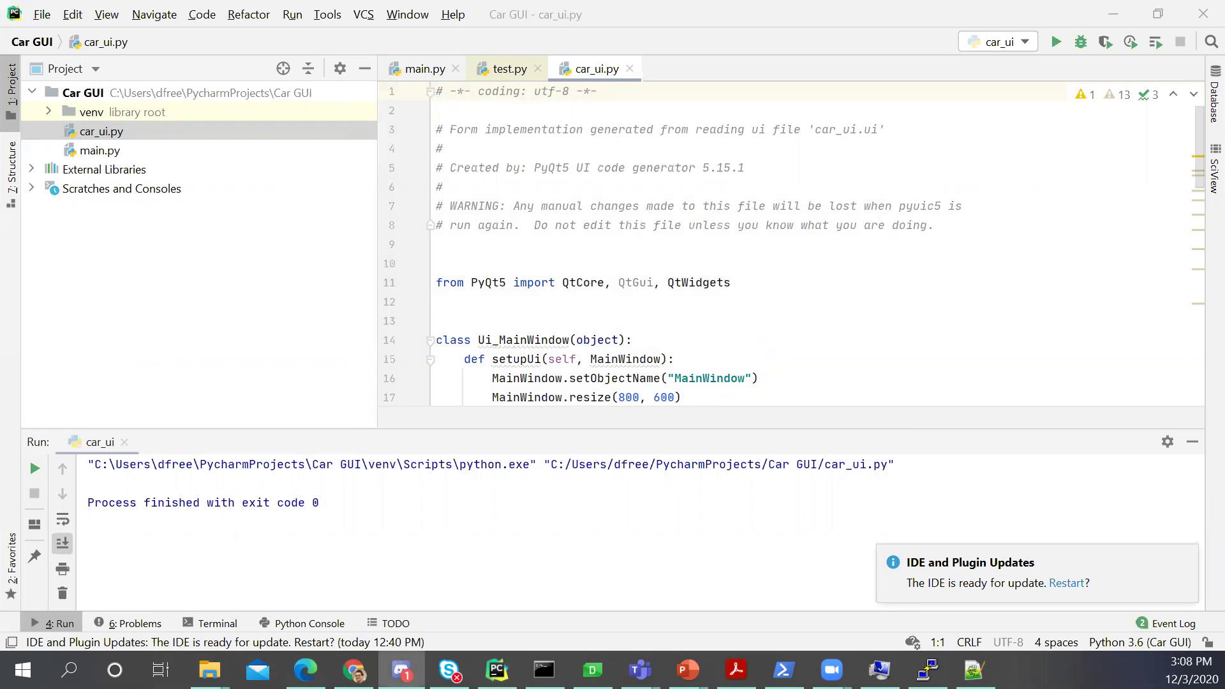